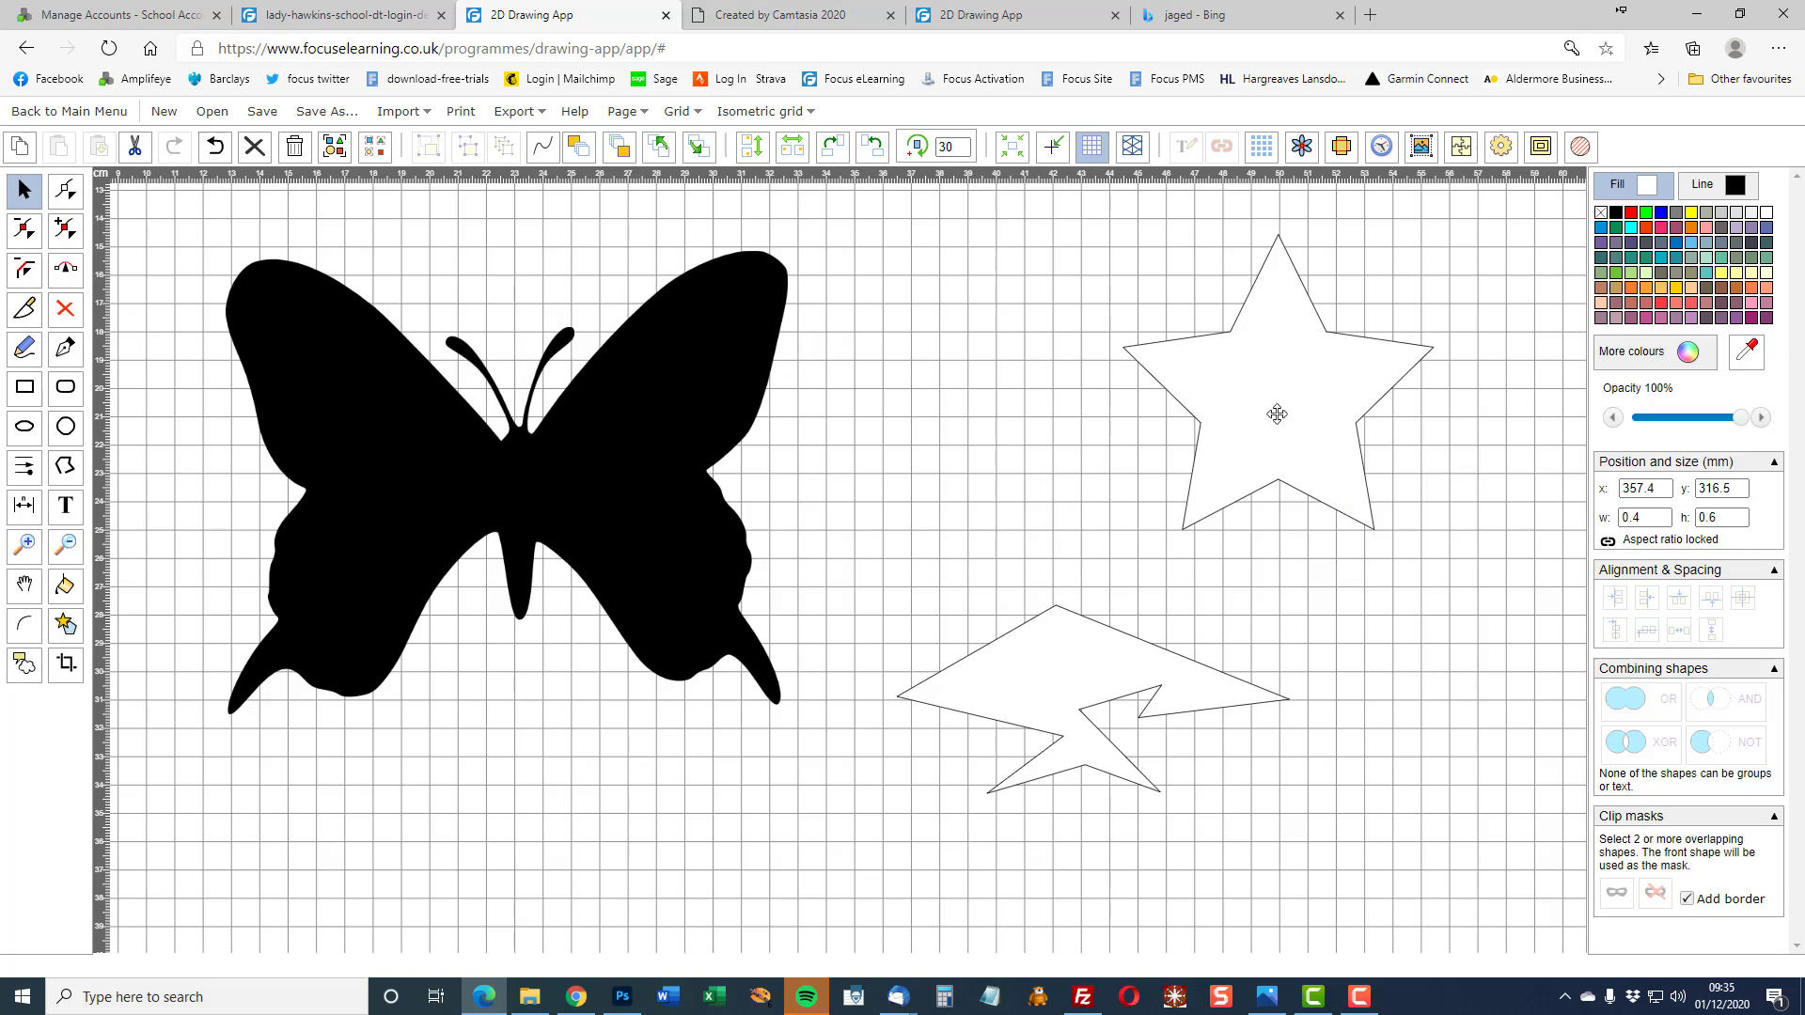
Step: Move the jagged polygon down the page and reposition the star in the cleared space beside the butterfly
click(1274, 431)
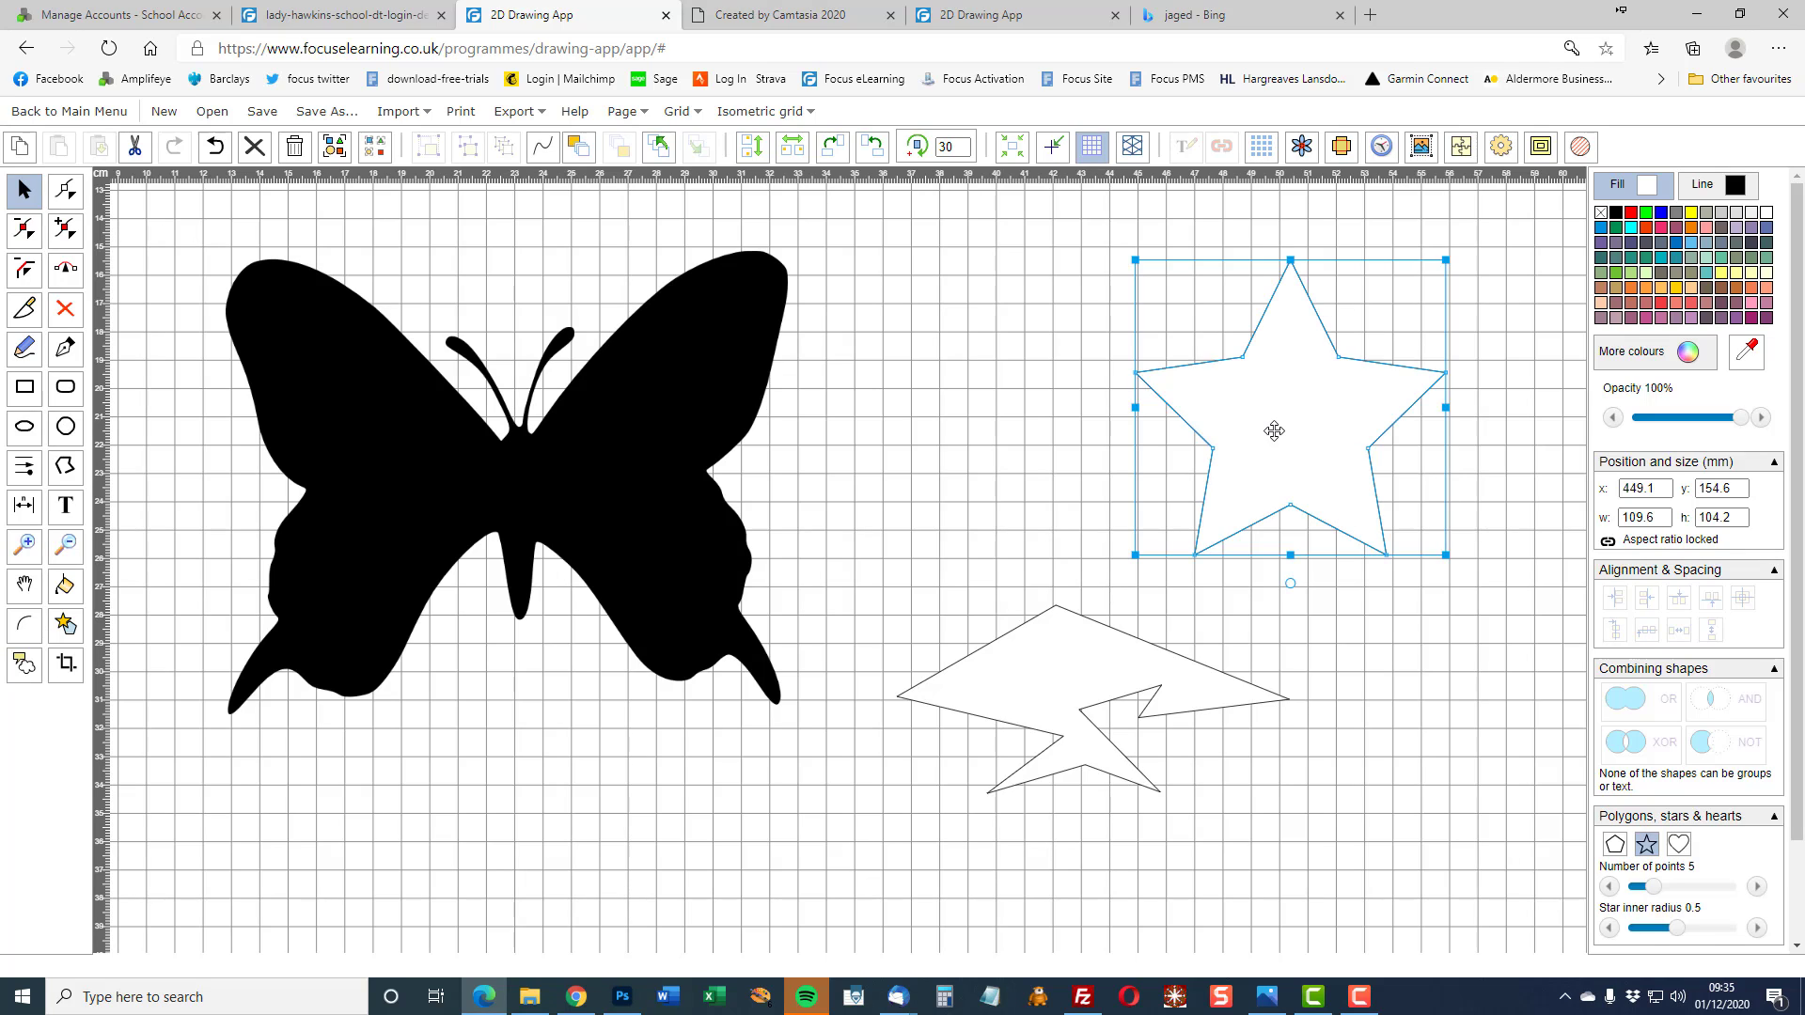
drag(1093, 685, 1030, 880)
drag(1304, 448, 1232, 505)
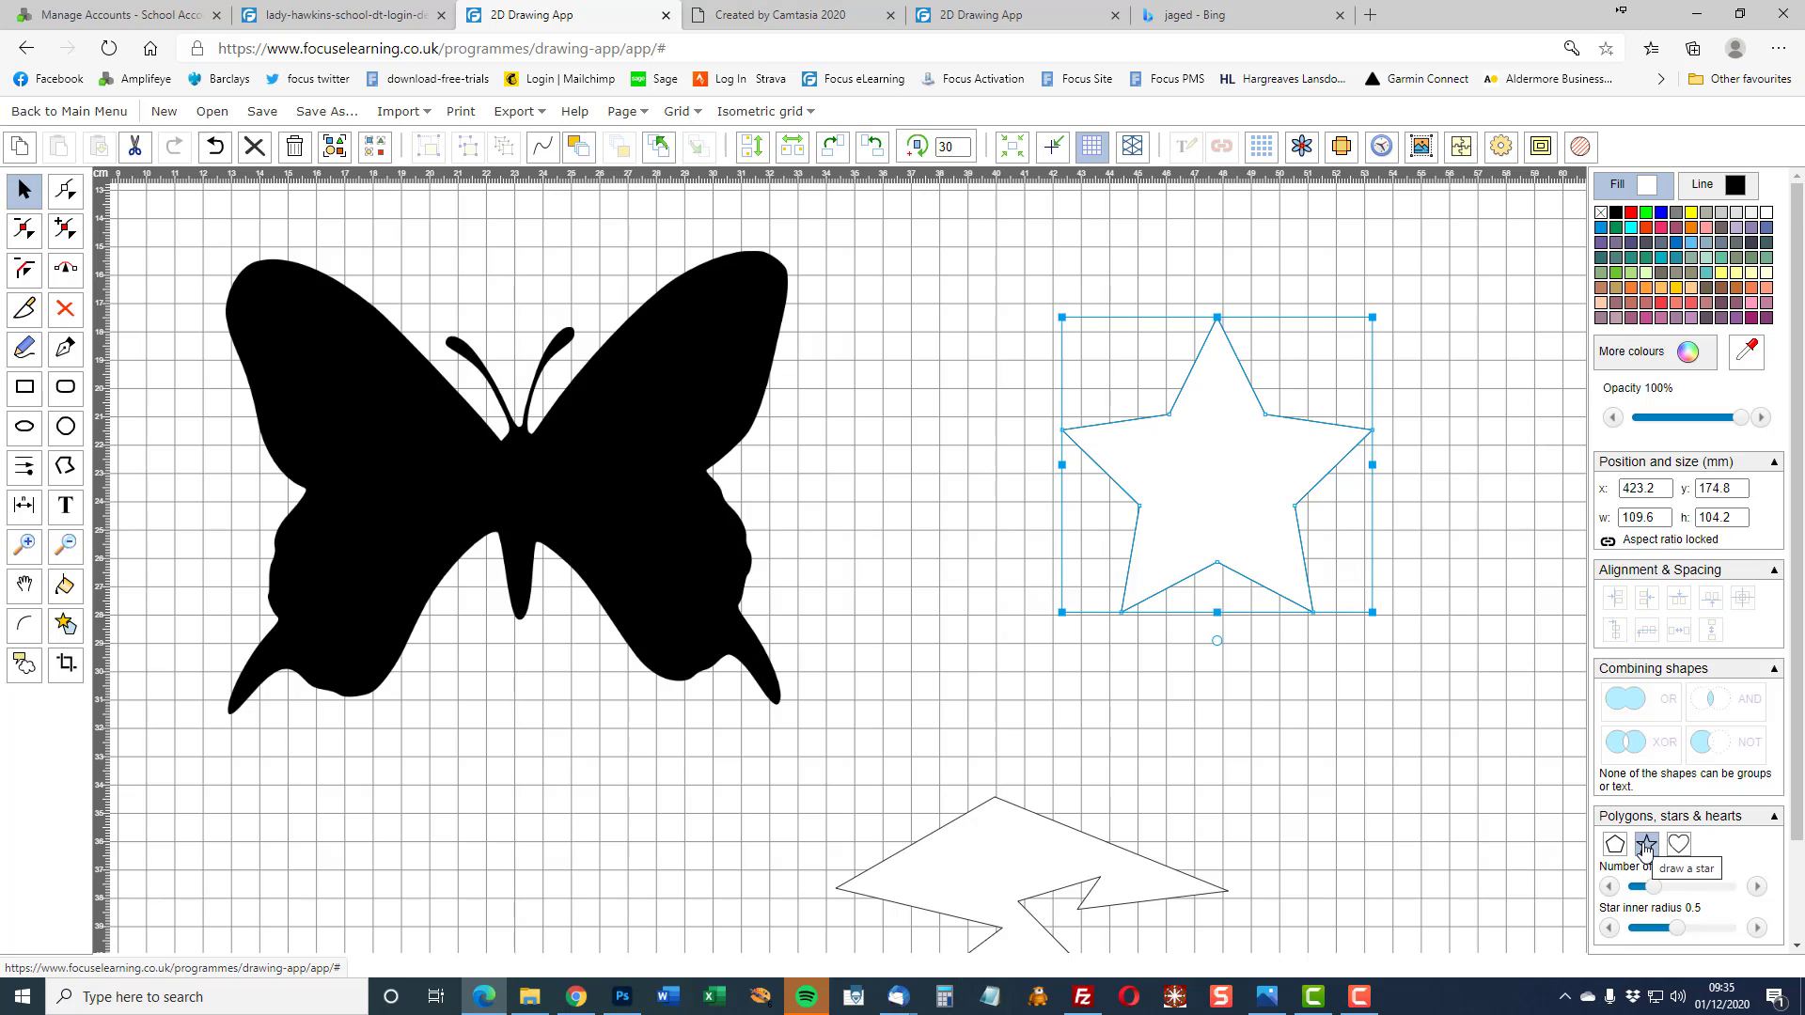
Step: Add three contours inside the star with a contour spacing of 5
click(1541, 145)
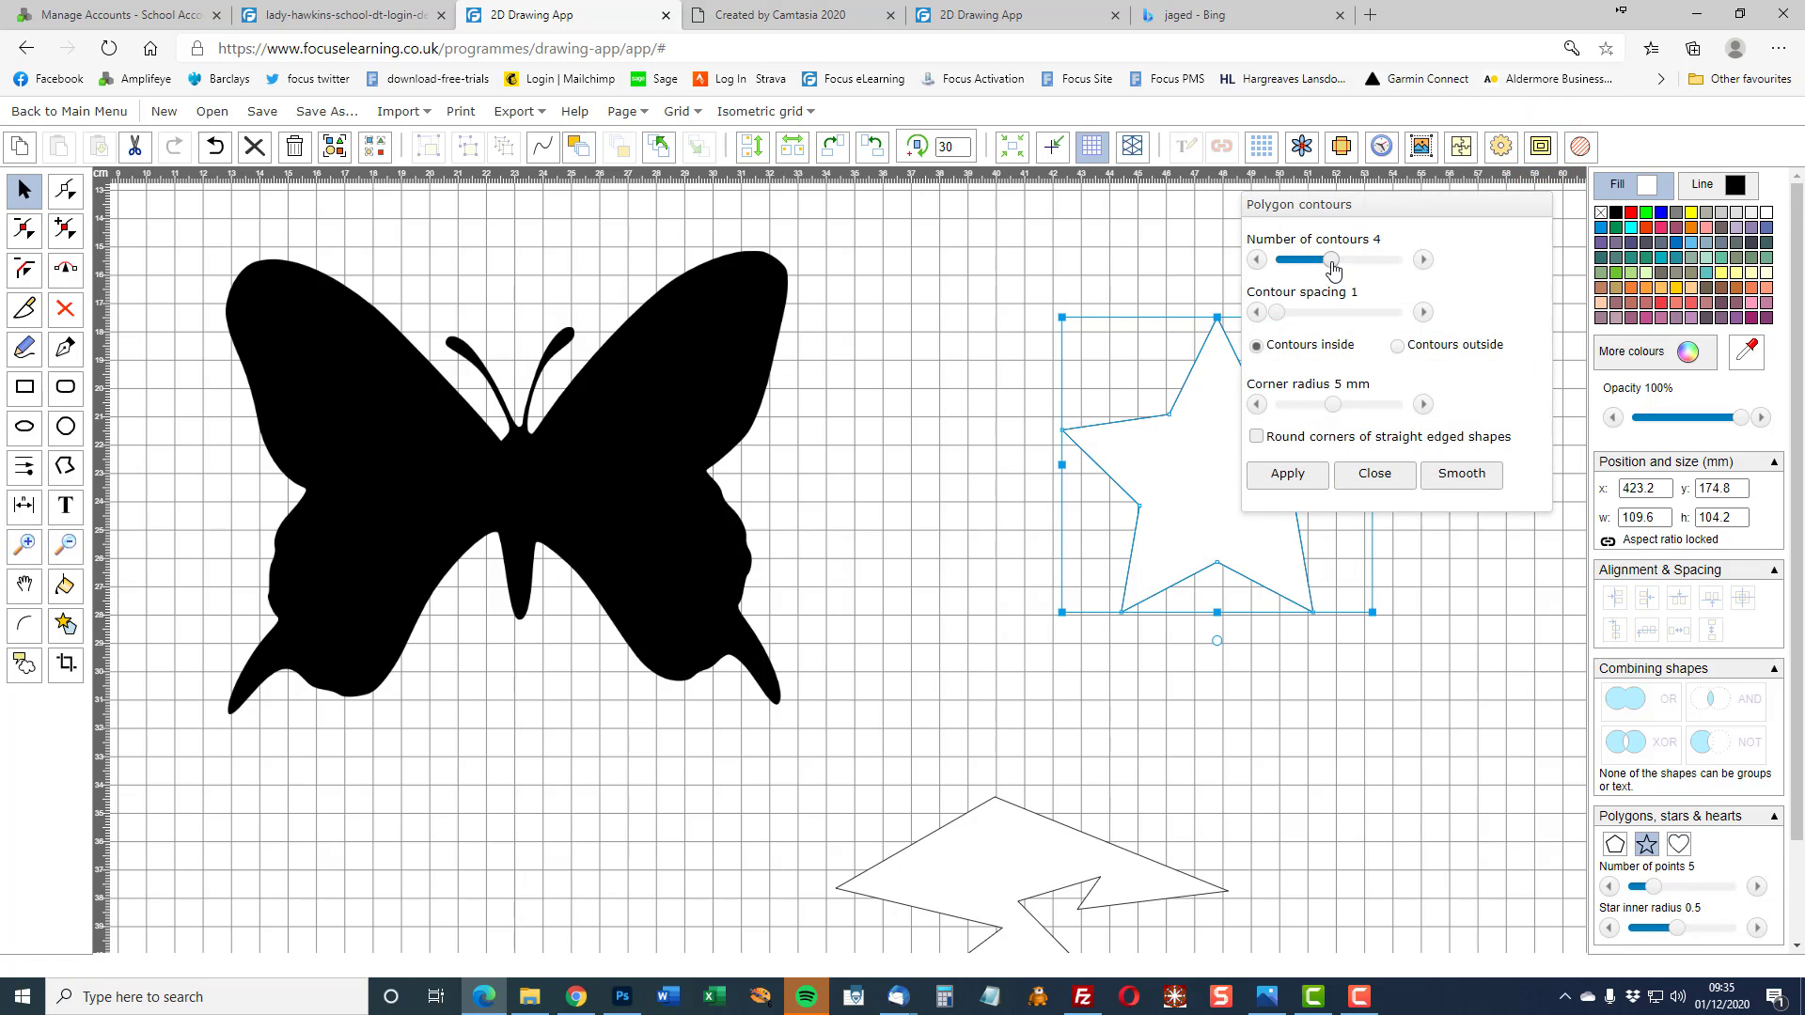
drag(1331, 261, 1307, 249)
drag(1277, 313, 1327, 313)
click(1287, 474)
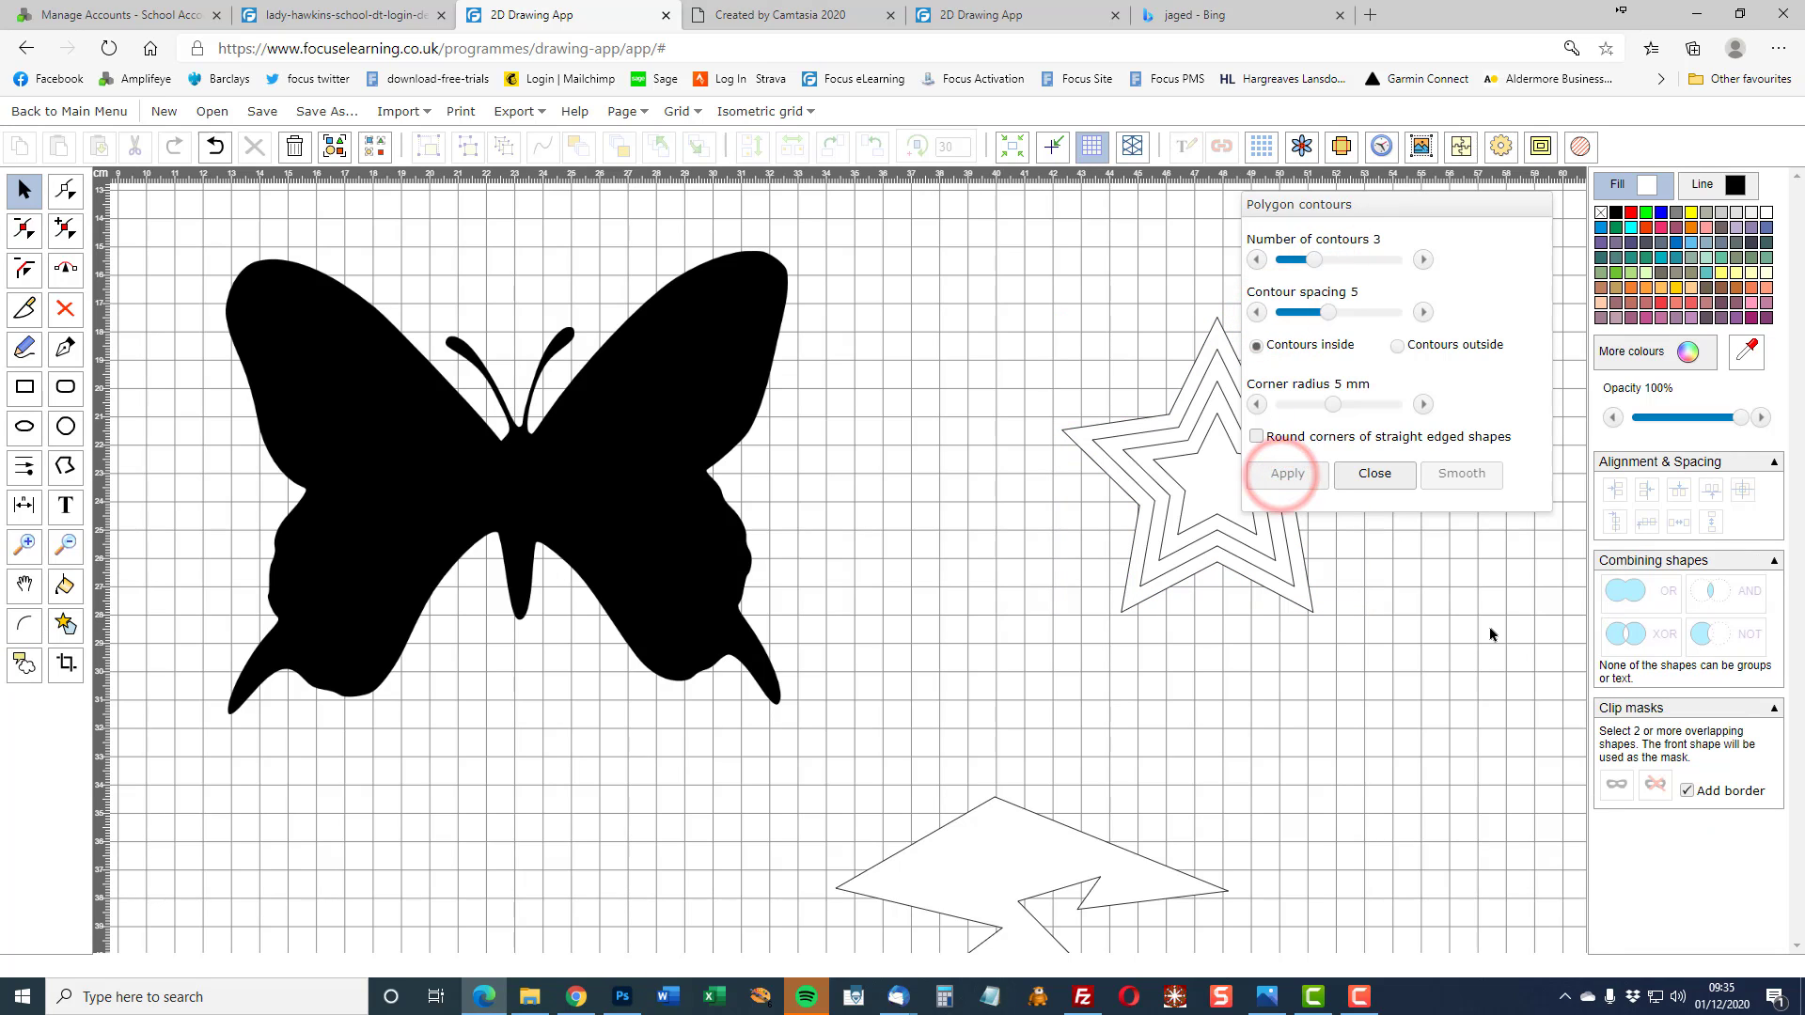
click(1374, 477)
scroll(1234, 445, up, 2)
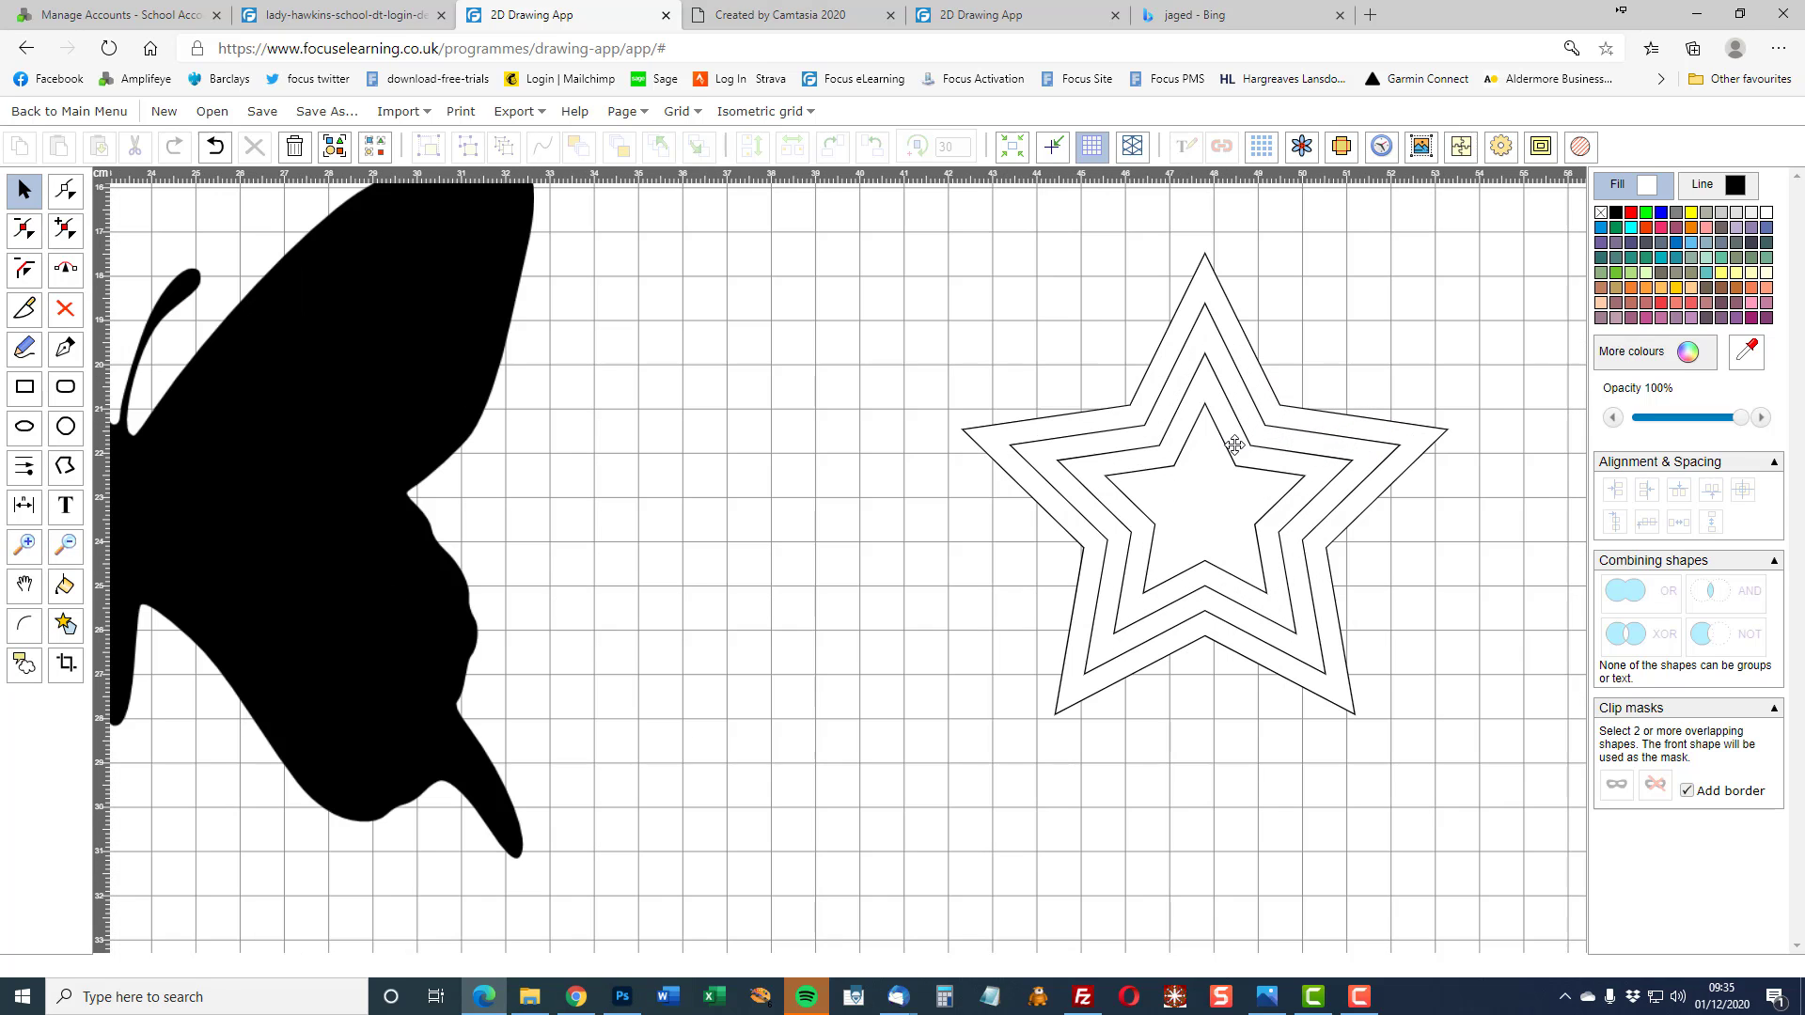
scroll(1230, 512, down, 2)
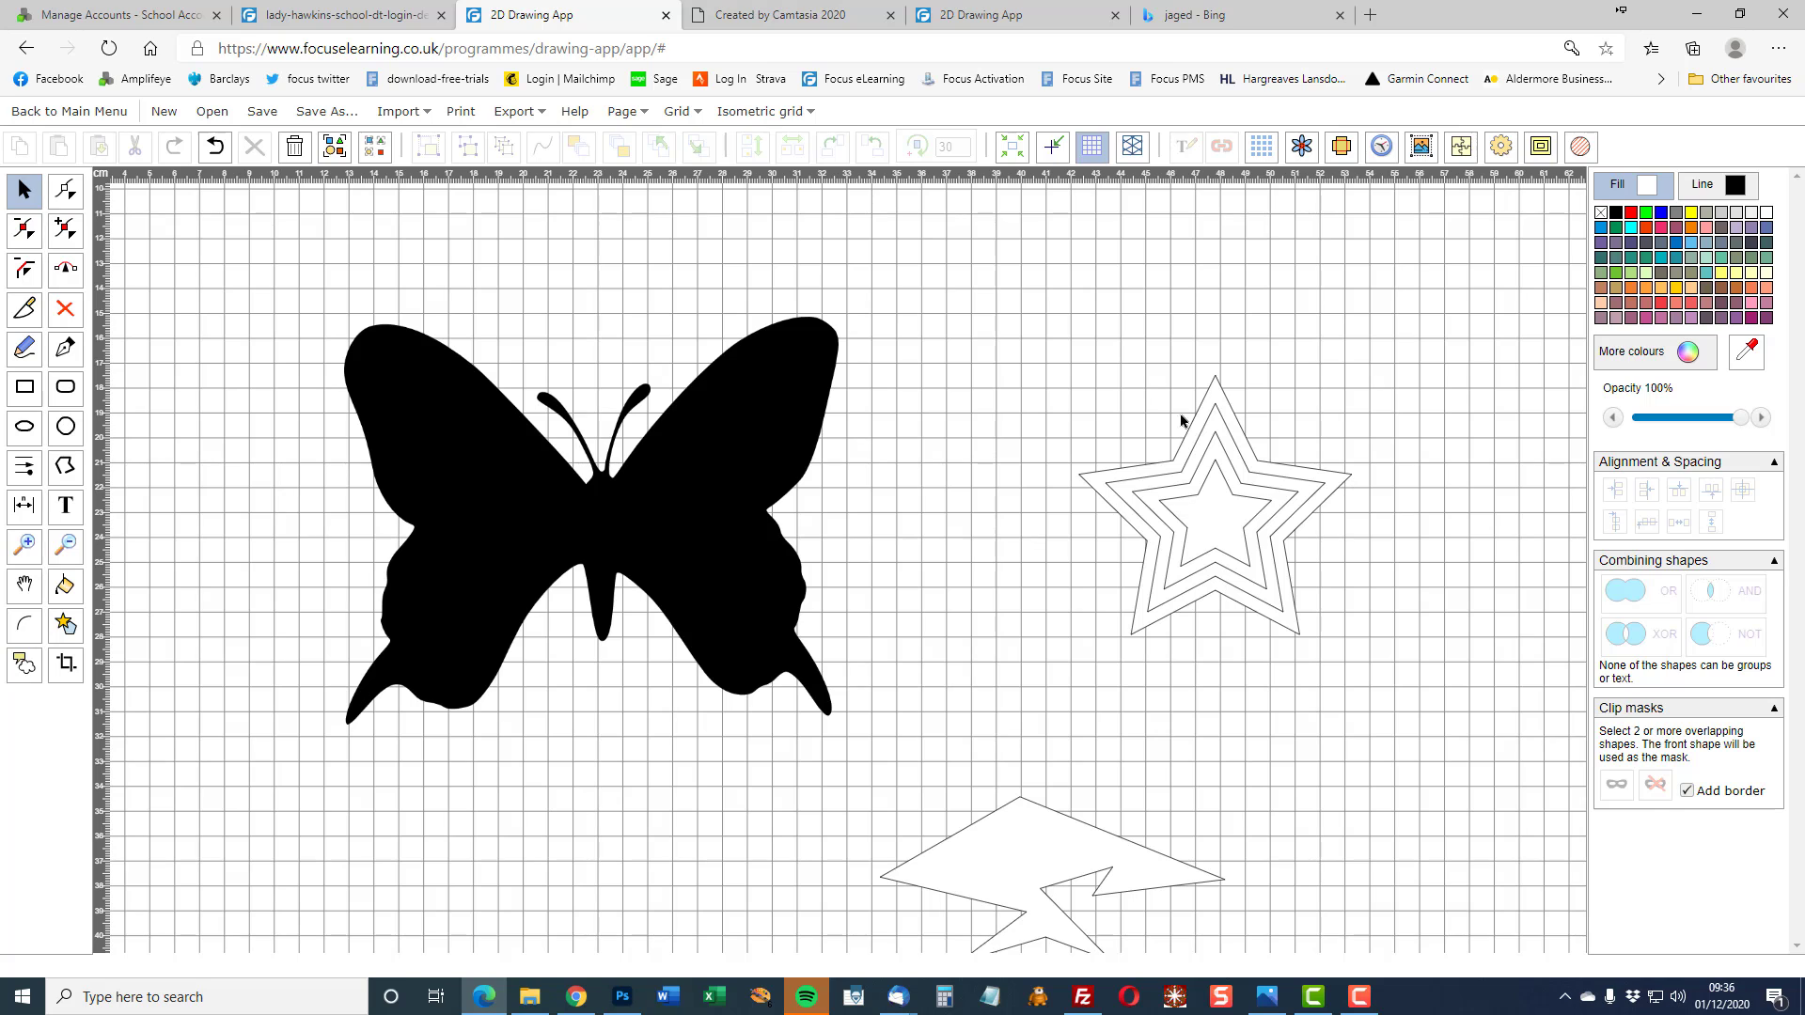
Step: Delete the star together with all its contours
click(24, 190)
drag(1042, 347, 1366, 663)
key(Delete)
Step: Move the jagged polygon up into the empty area beside the butterfly
drag(1066, 829, 1222, 503)
scroll(1271, 495, up, 1)
scroll(1270, 501, up, 2)
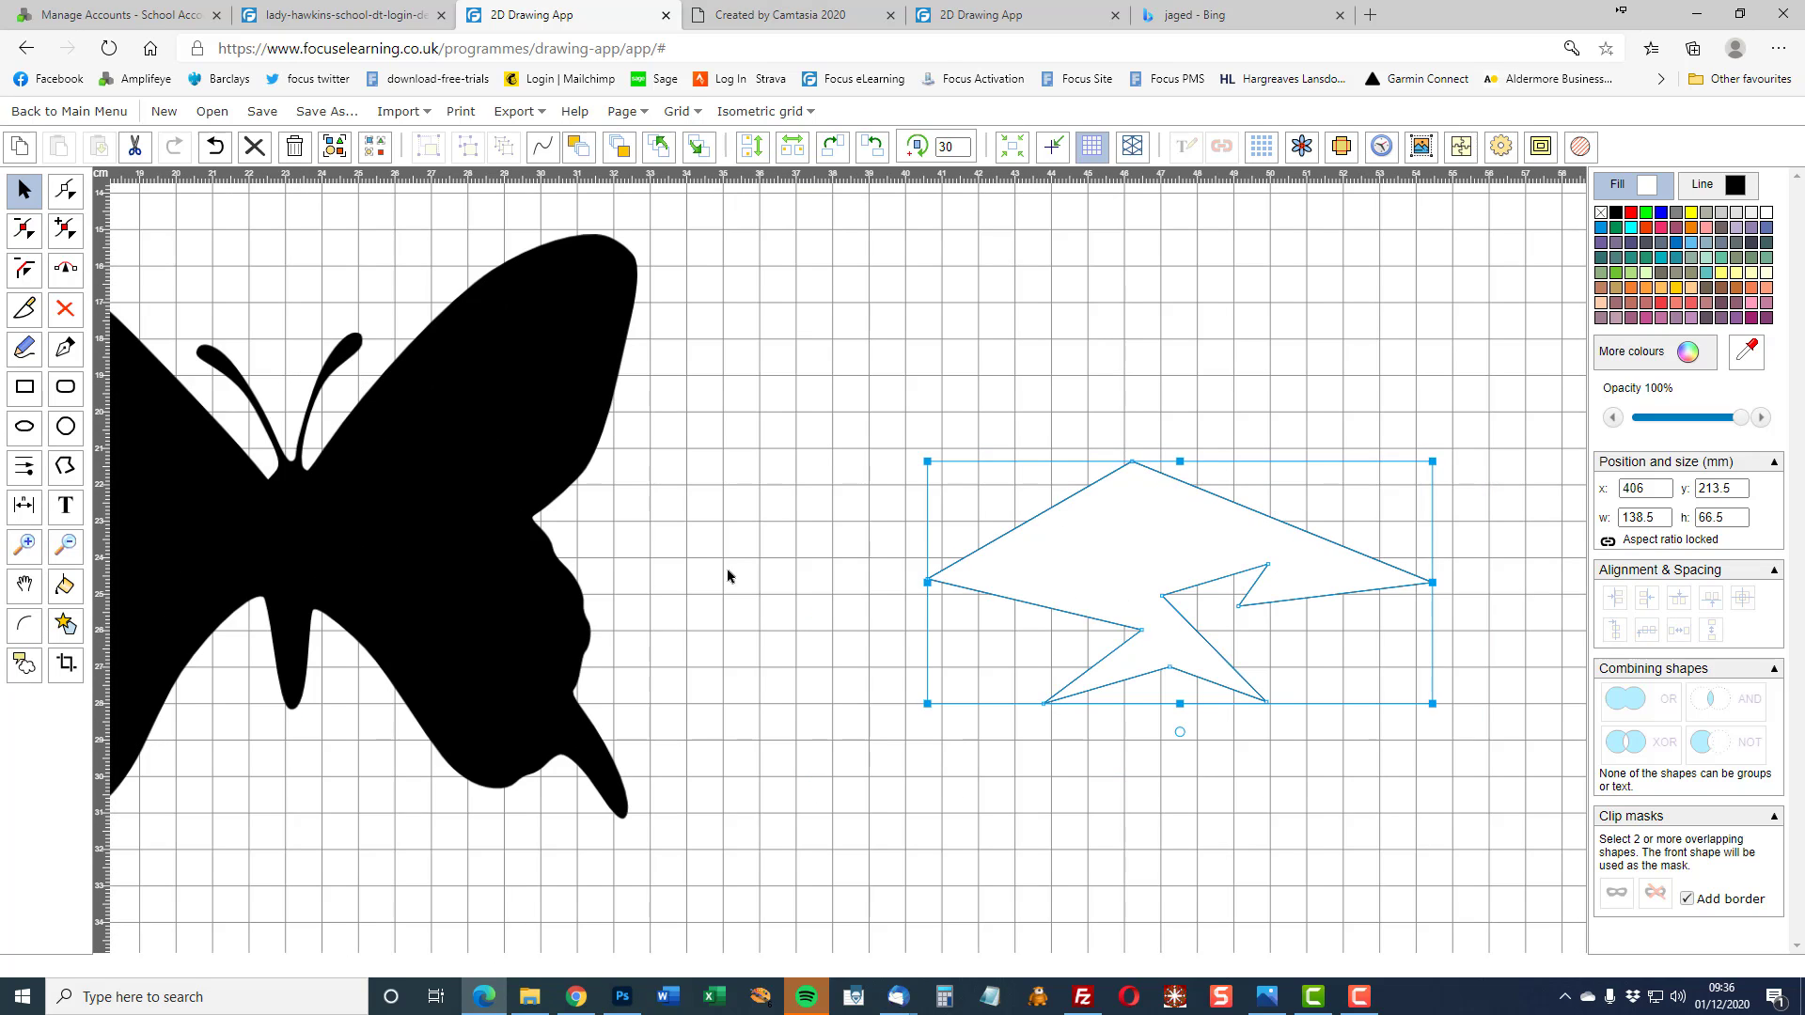
Step: Draw a closed five-point notched polygon about 73 mm wide and 39 mm high above the jagged polygon
click(65, 467)
click(945, 269)
click(1210, 260)
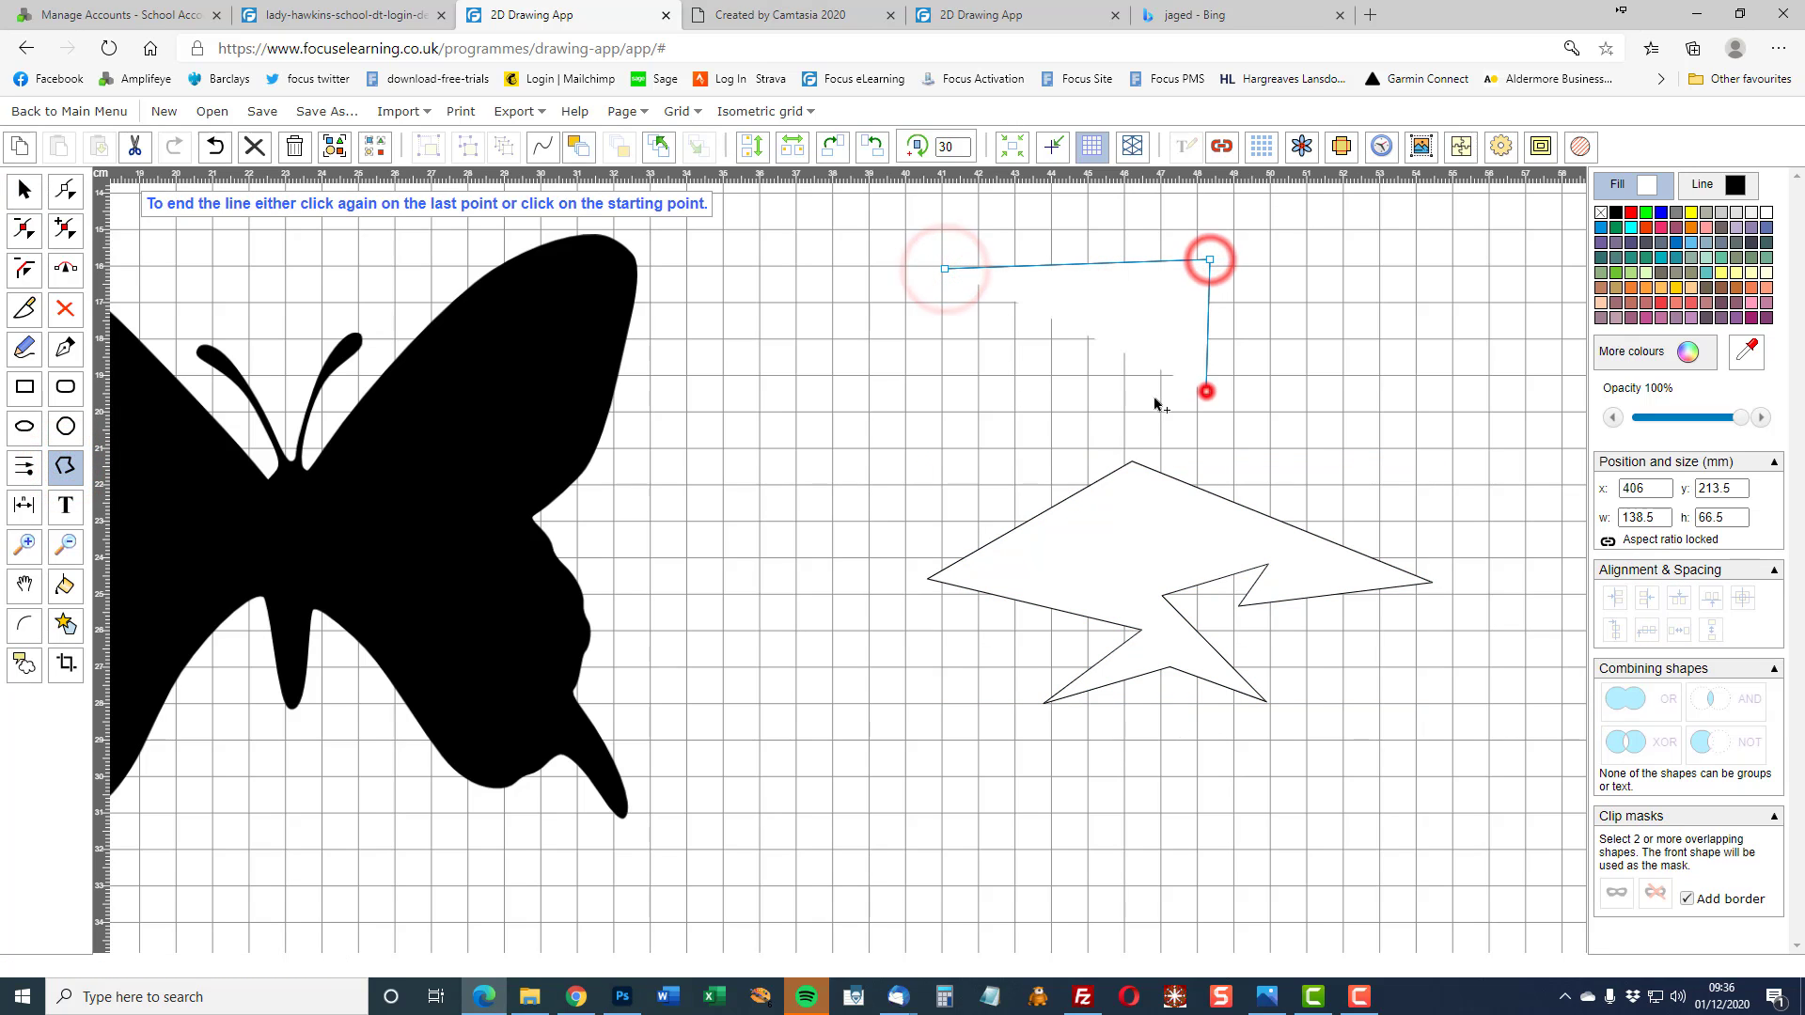
click(1035, 402)
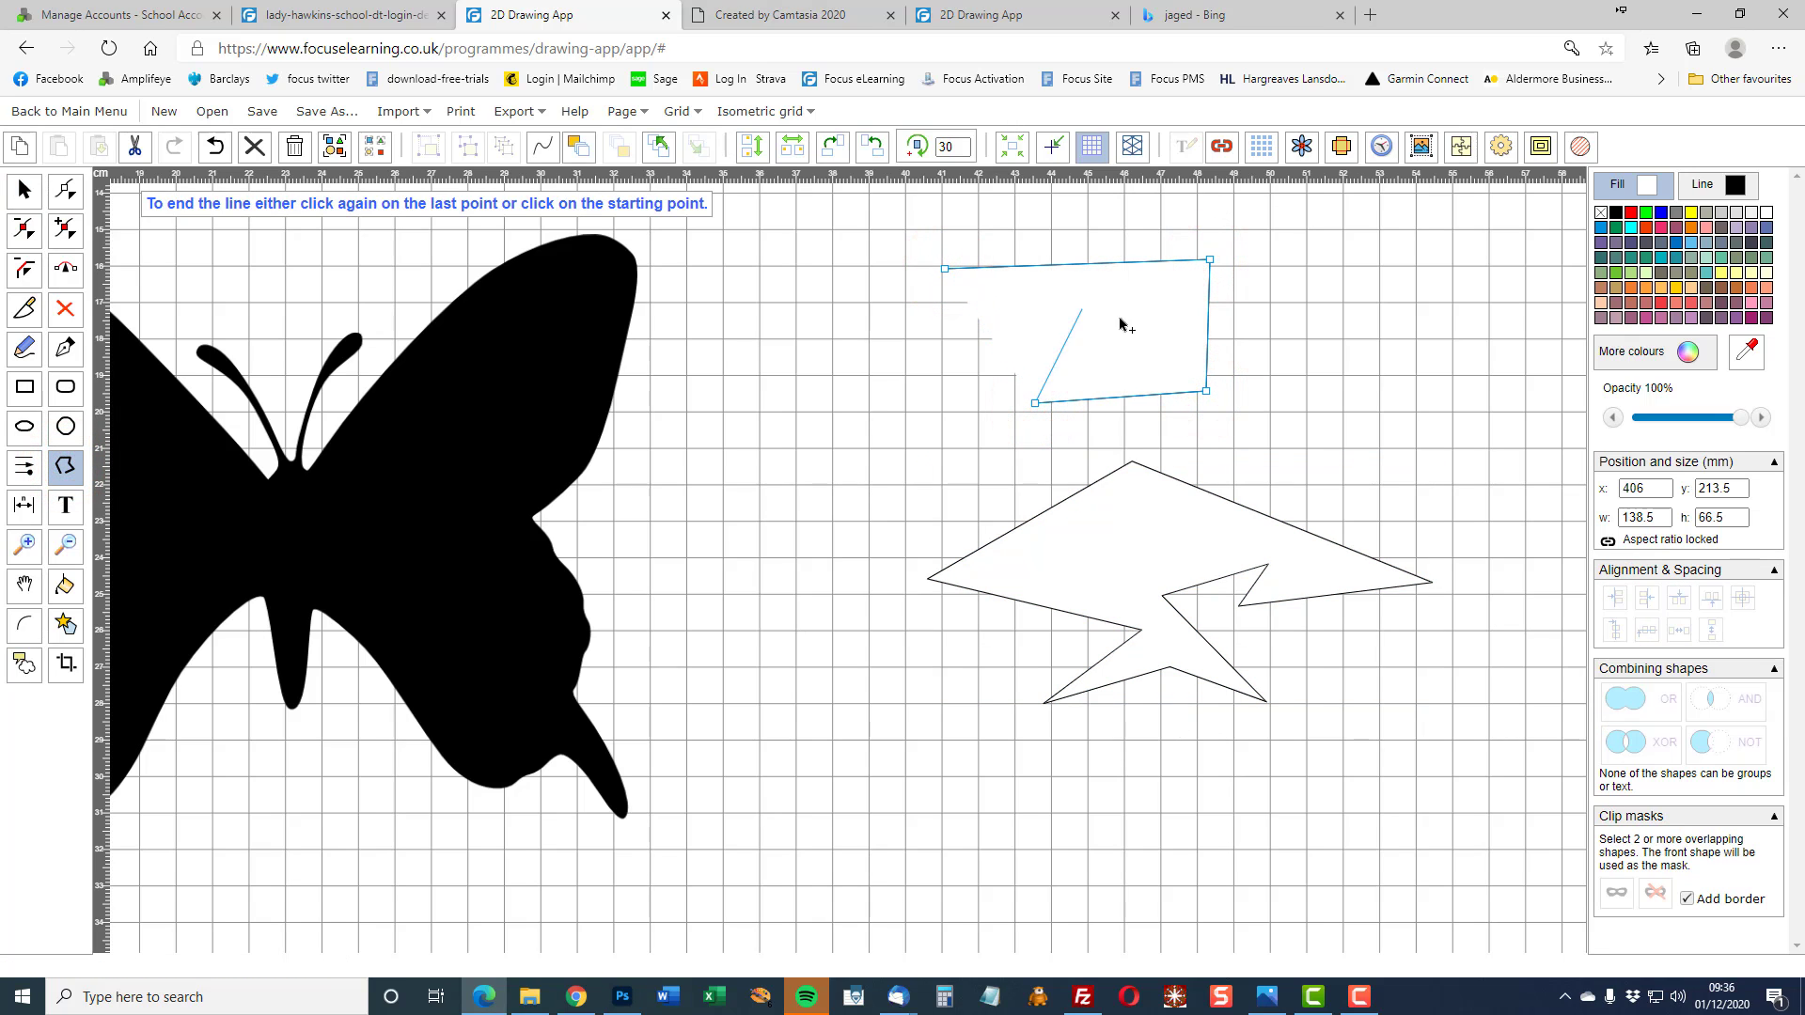
click(1135, 320)
click(945, 269)
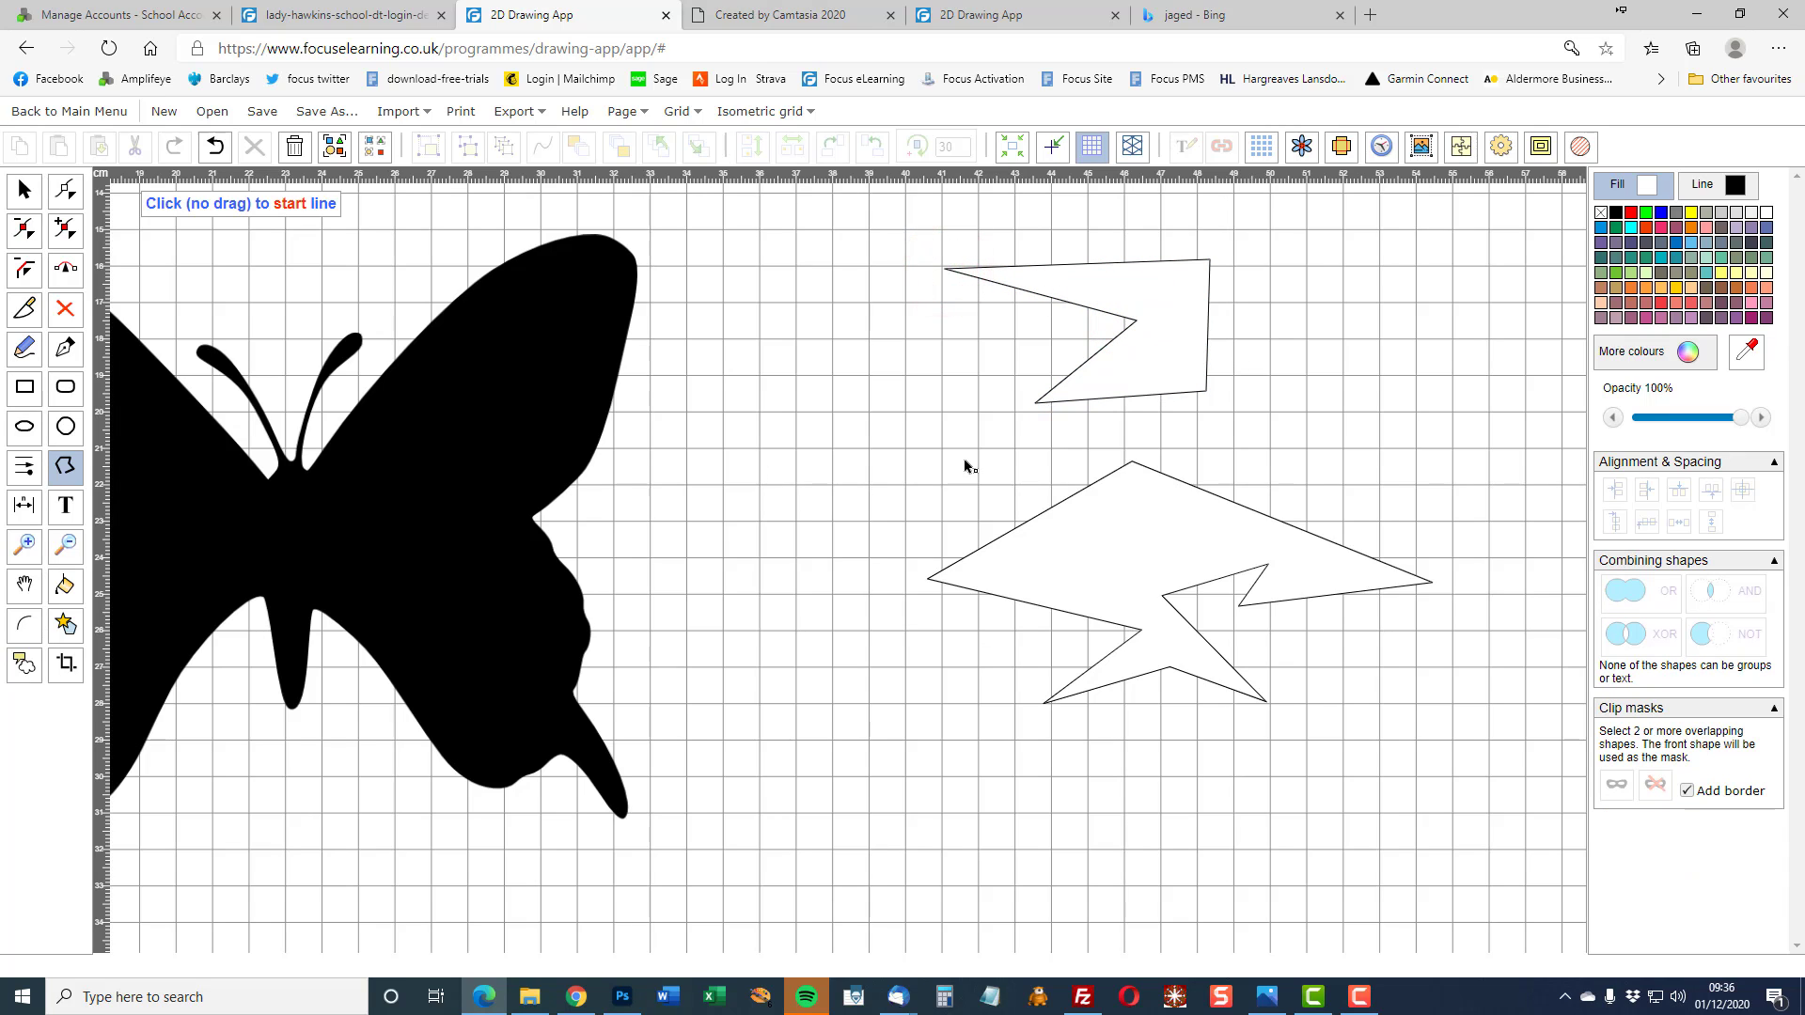
key(Escape)
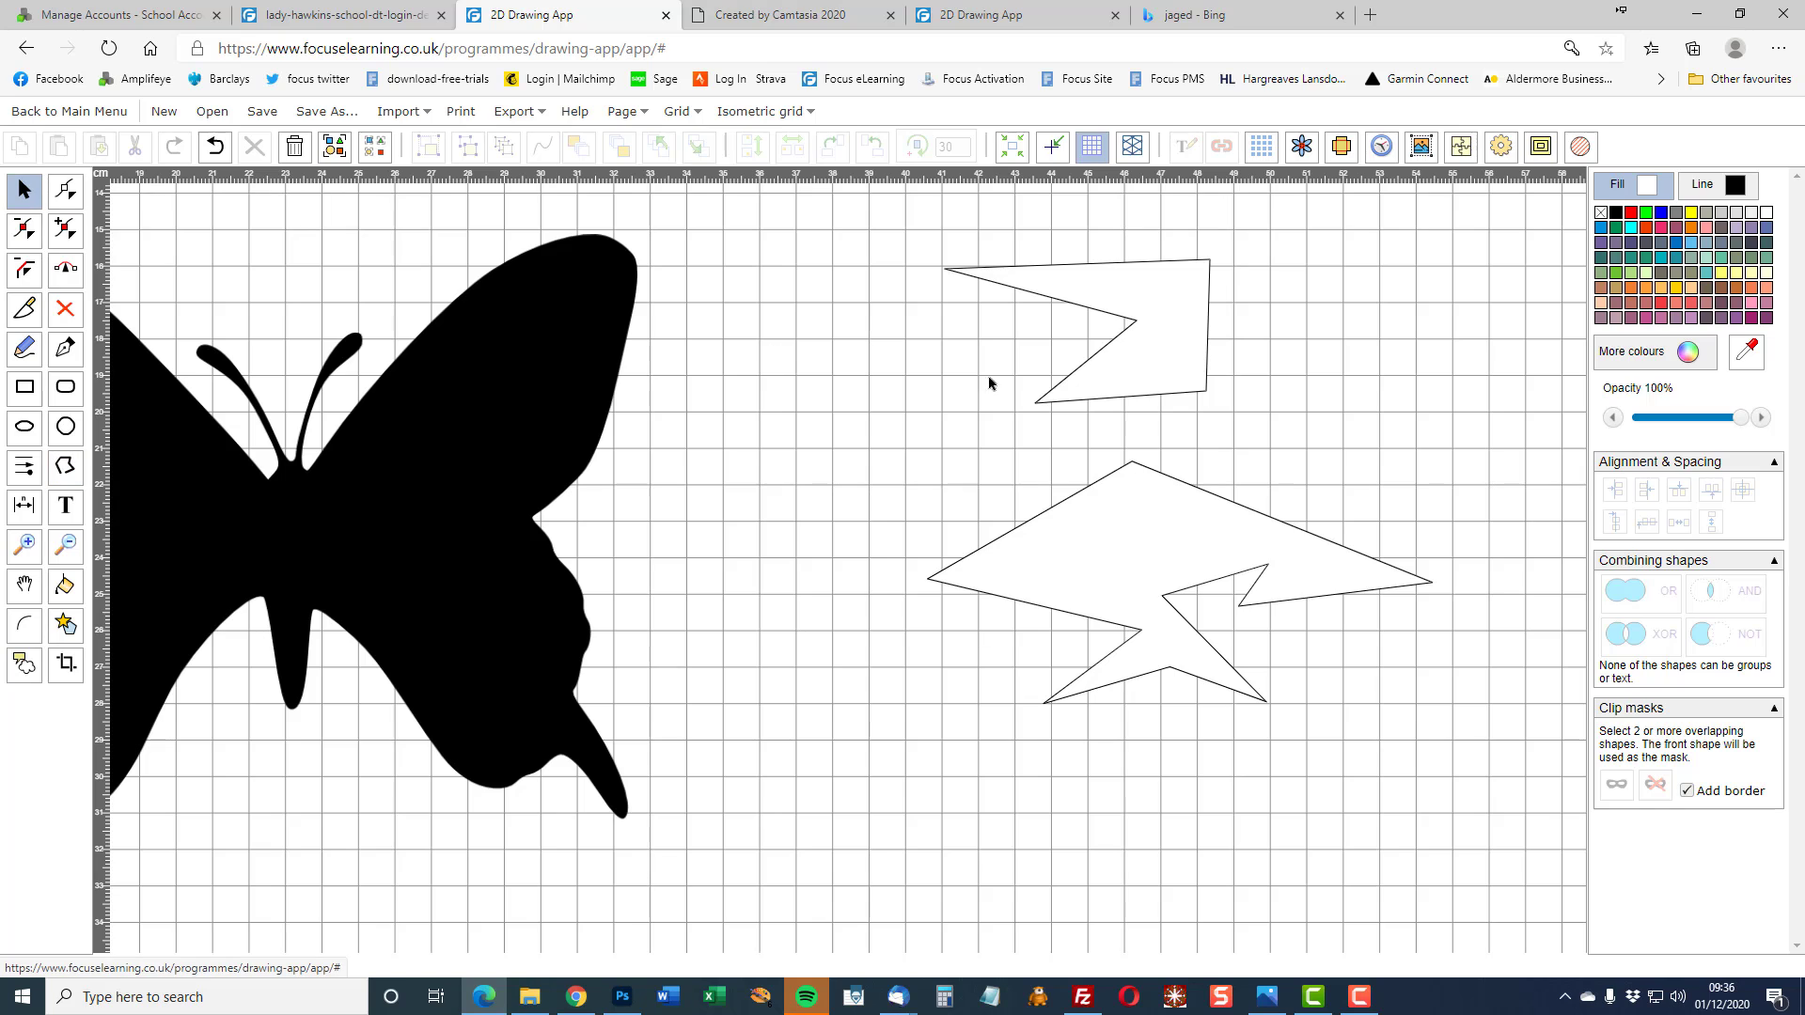
Step: Add one outside contour with a spacing of 1 to the notched polygon
click(1126, 325)
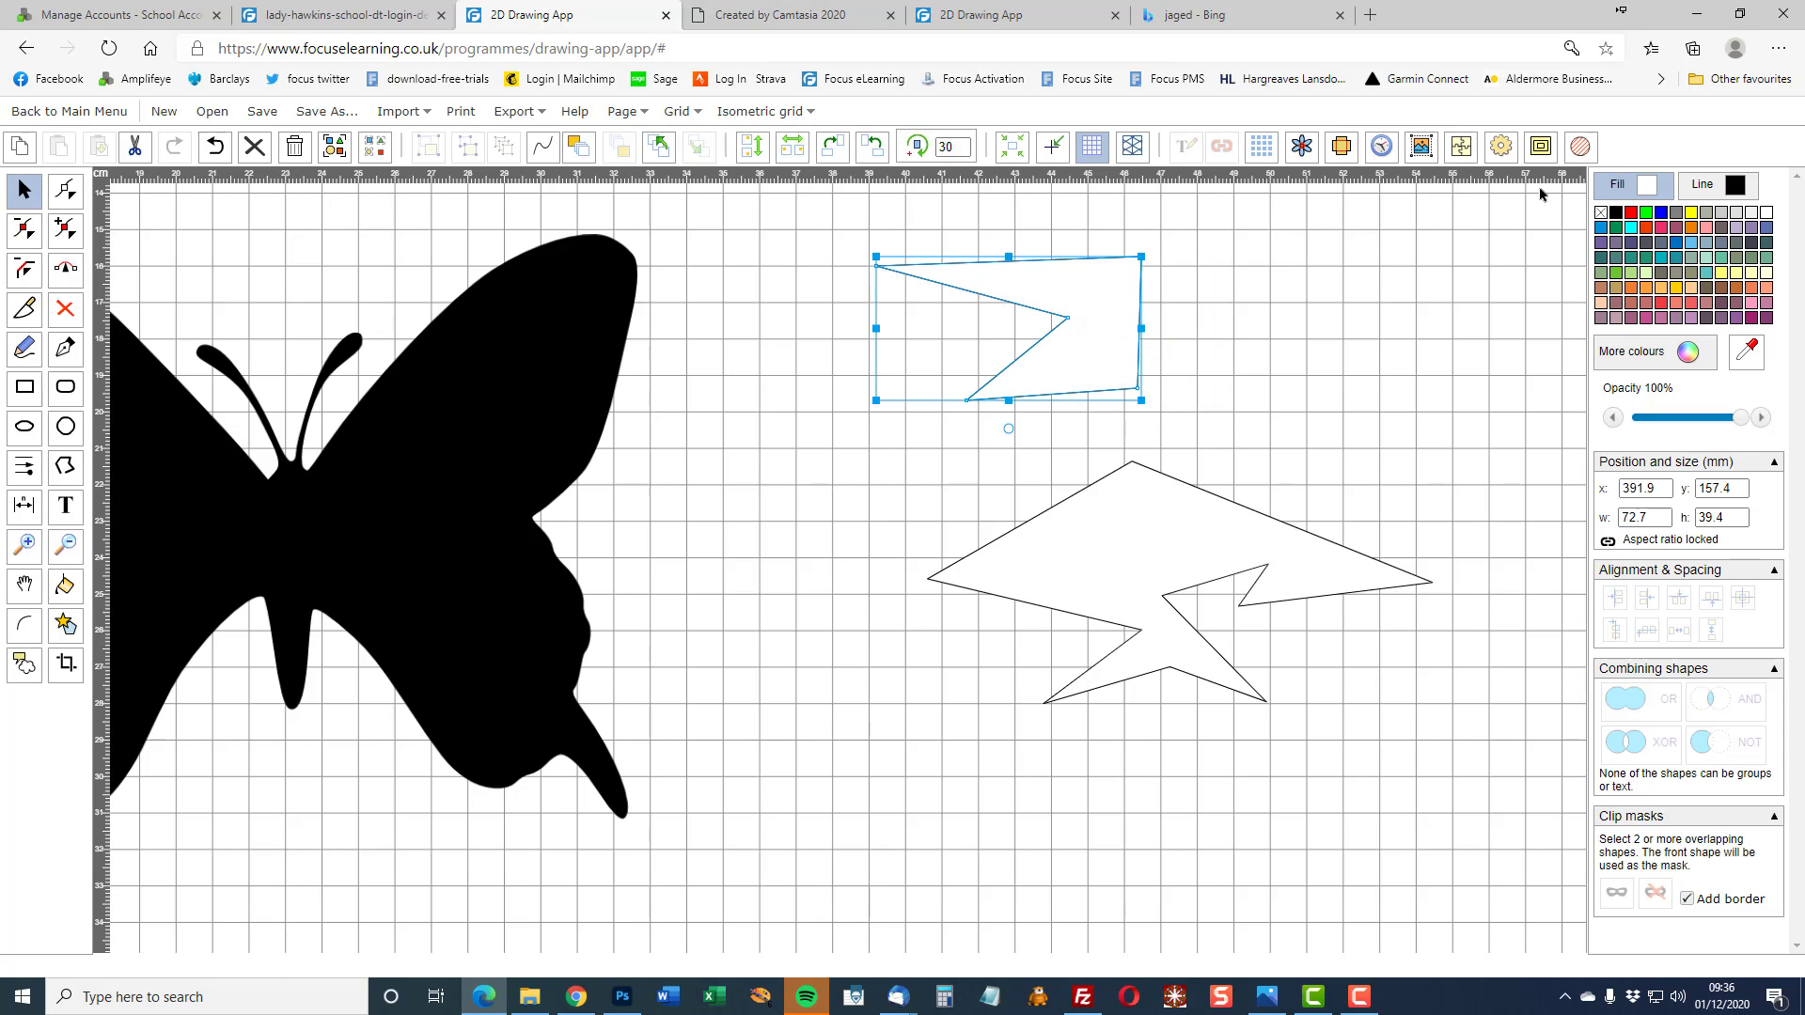
click(1540, 146)
drag(1328, 312, 1292, 272)
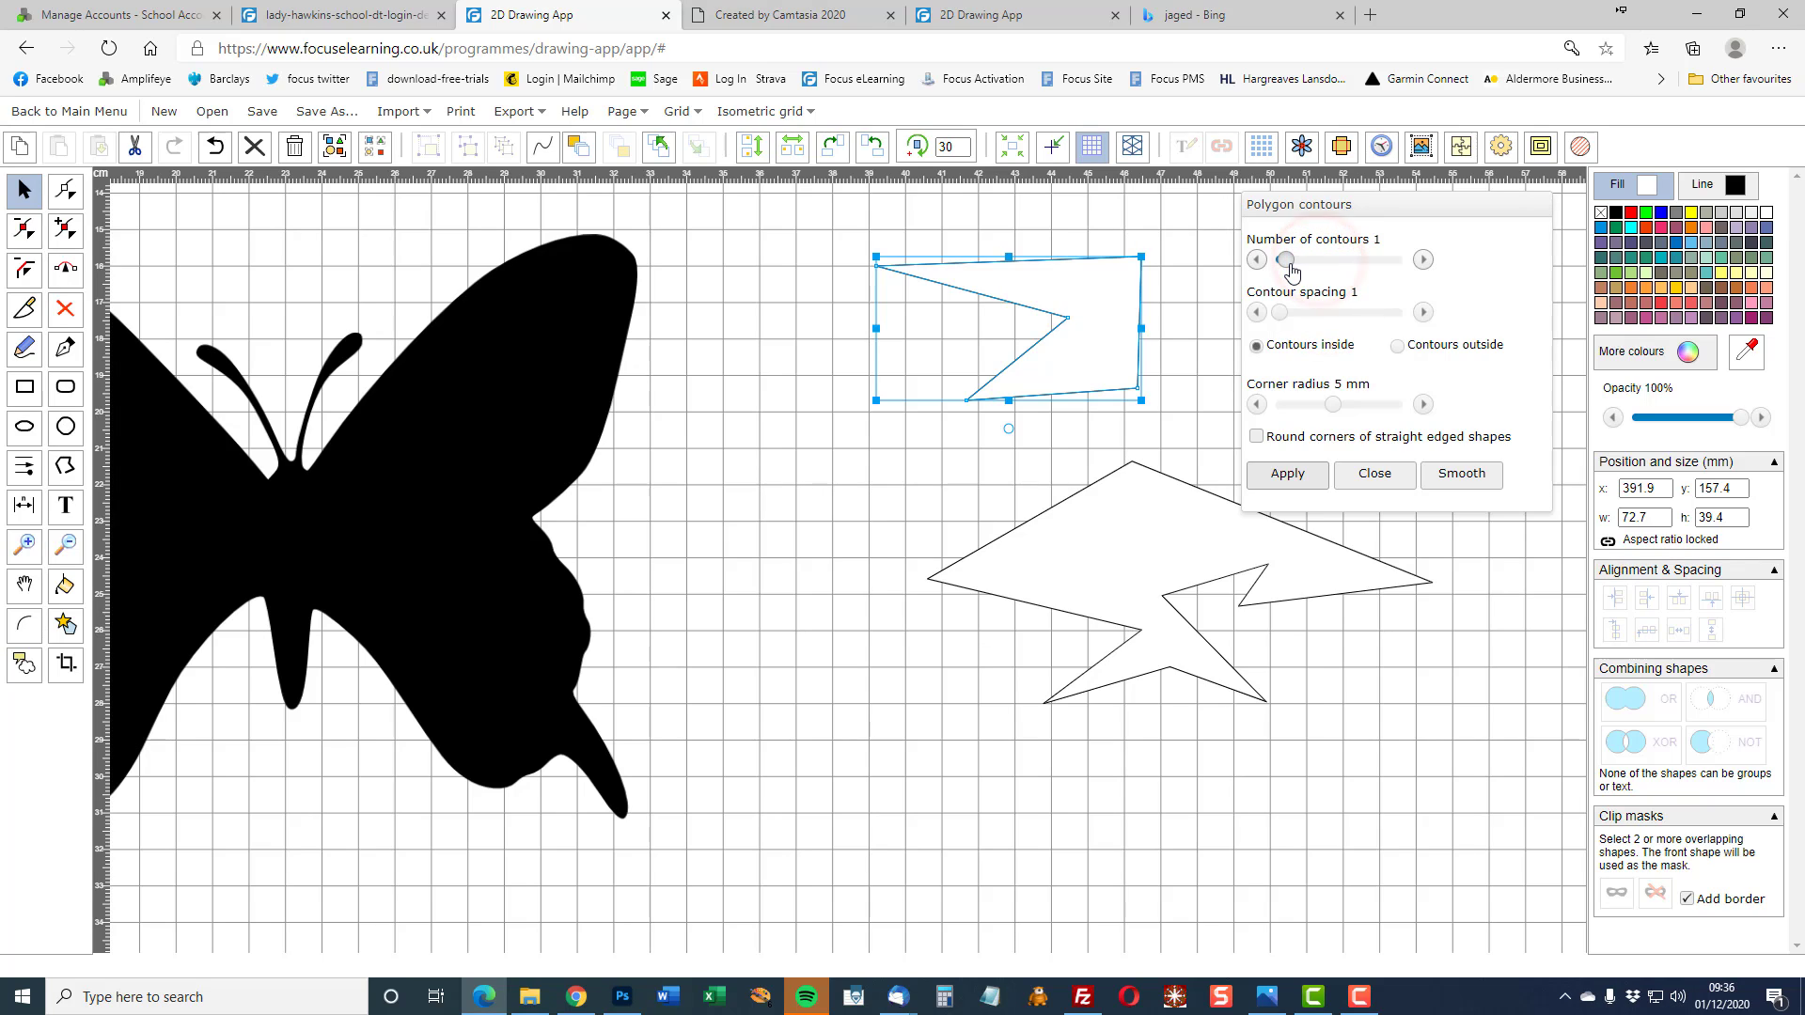
click(1400, 349)
click(1295, 477)
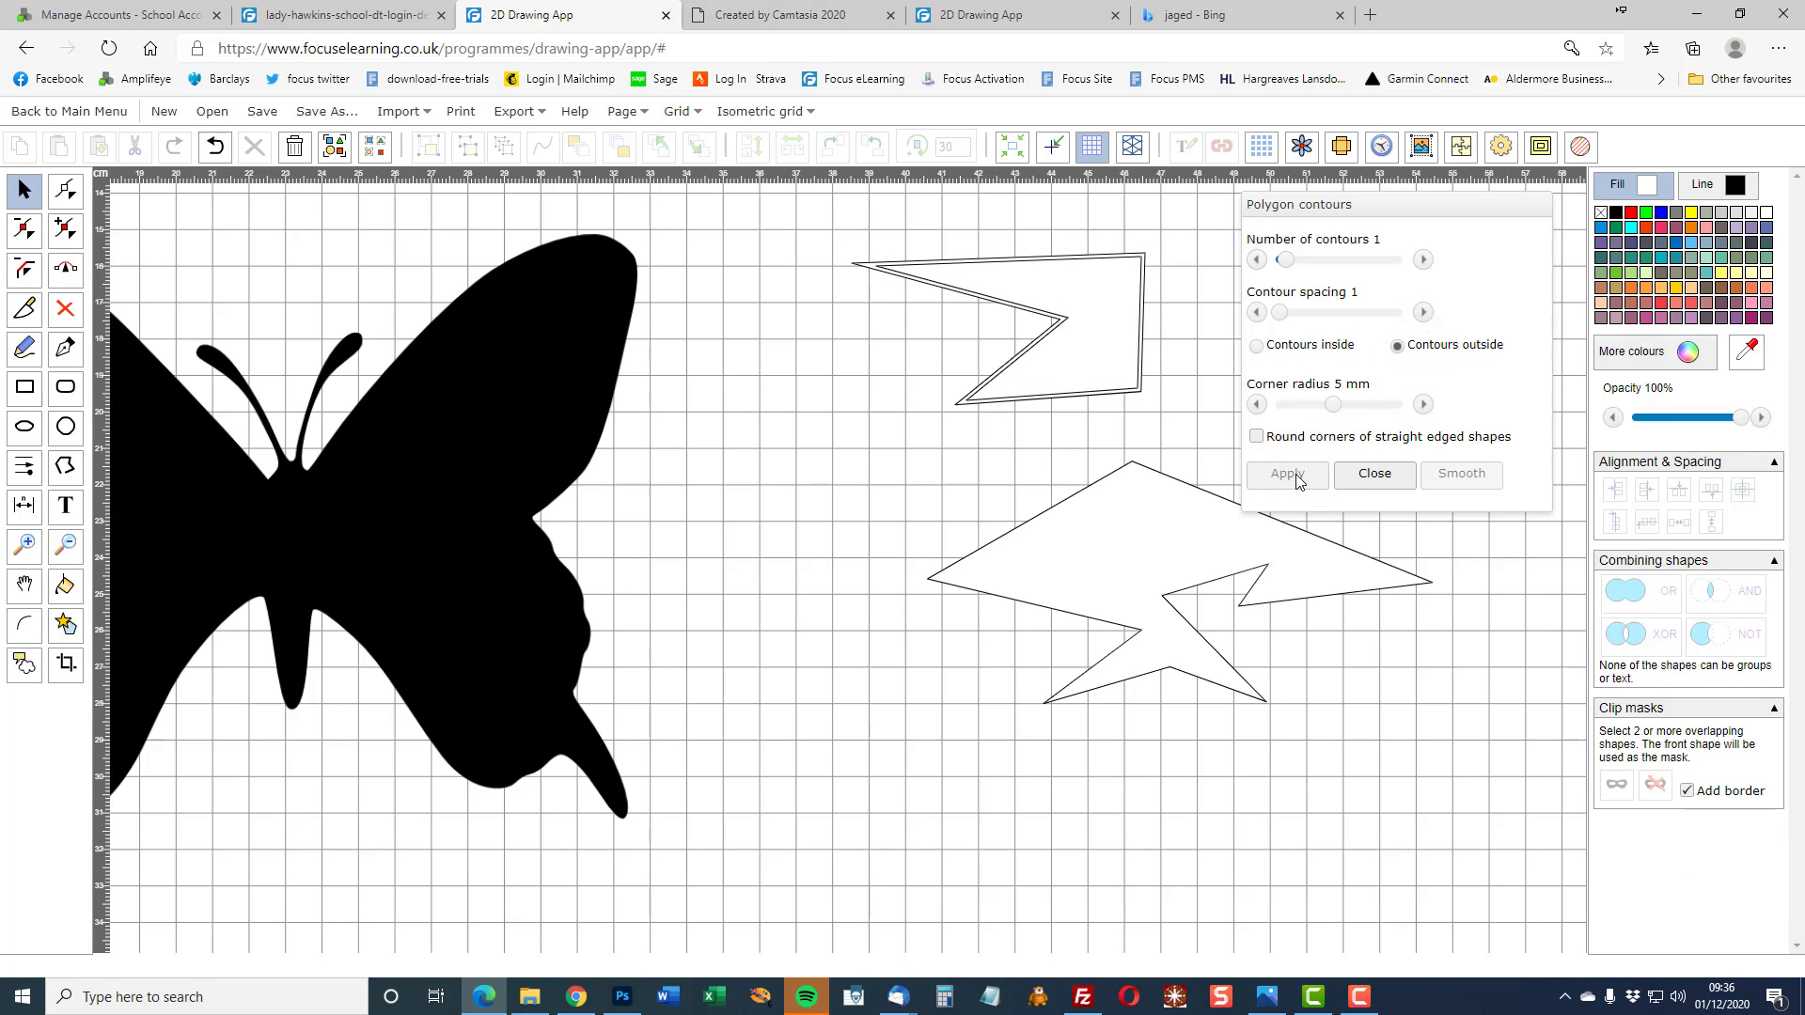
click(1374, 473)
Step: Delete the notched polygon with its contour and shift the jagged polygon up and closer to the butterfly
click(859, 242)
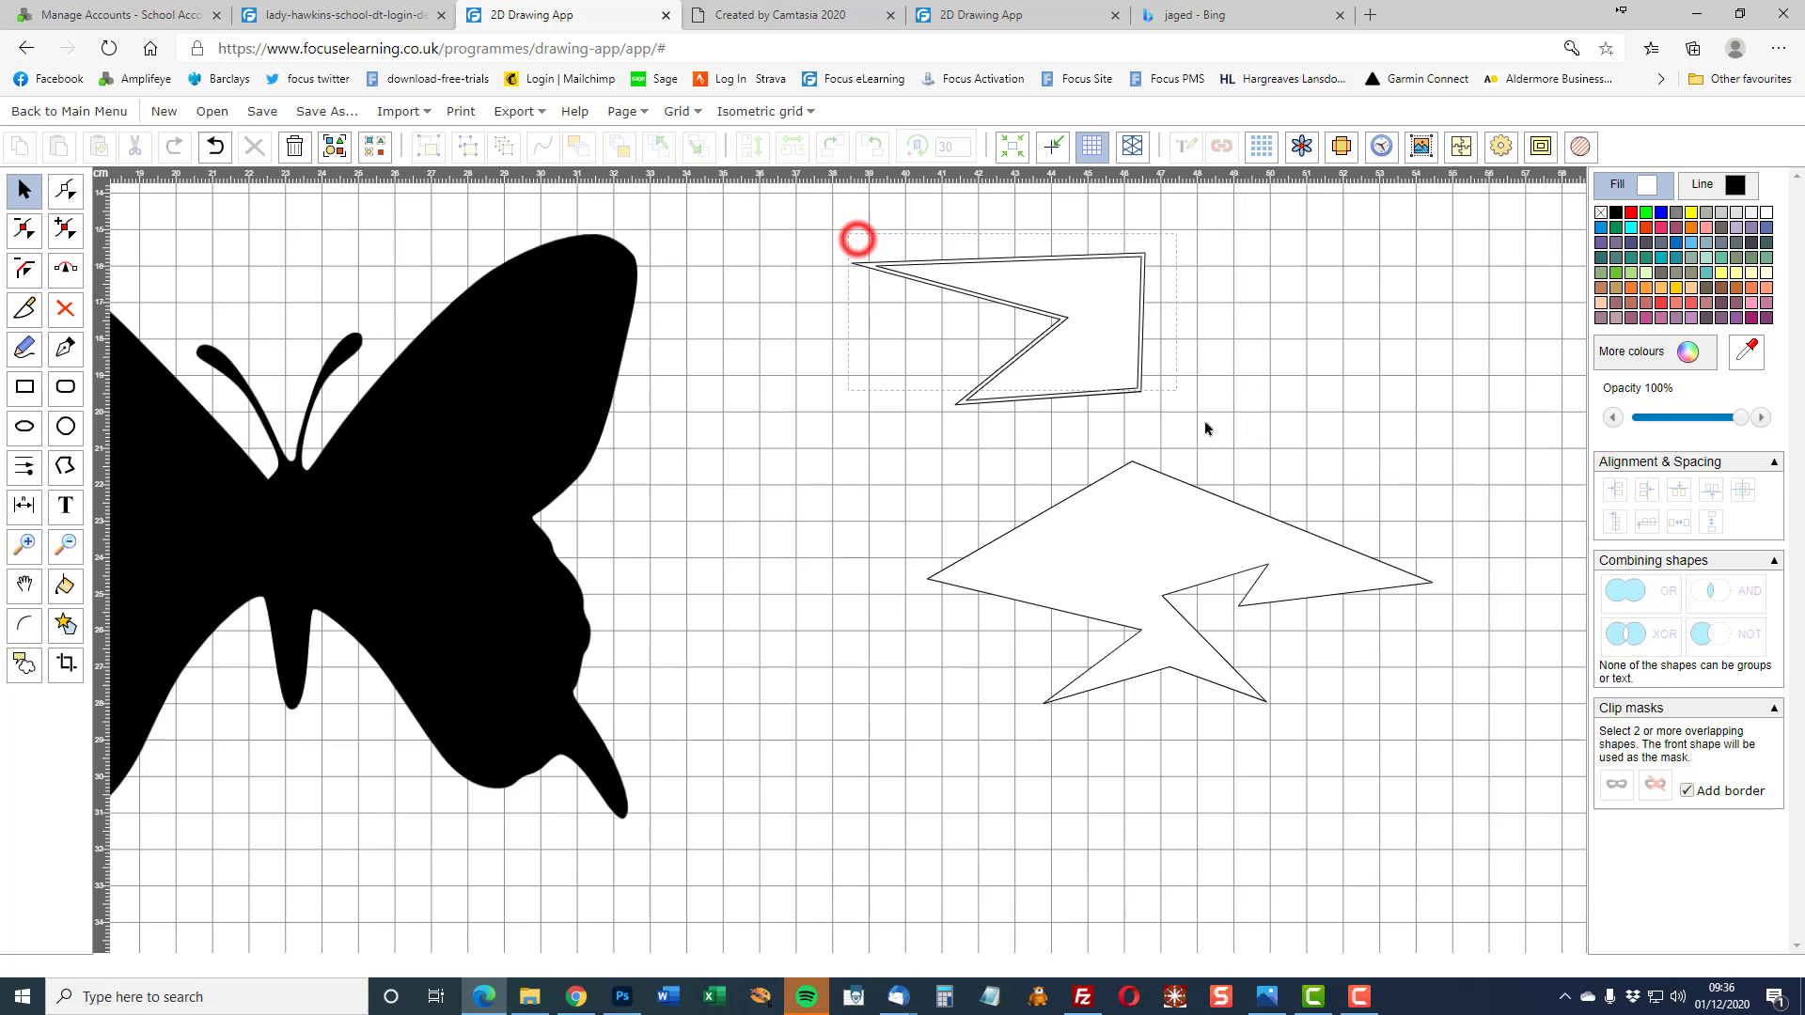
key(Delete)
click(1193, 486)
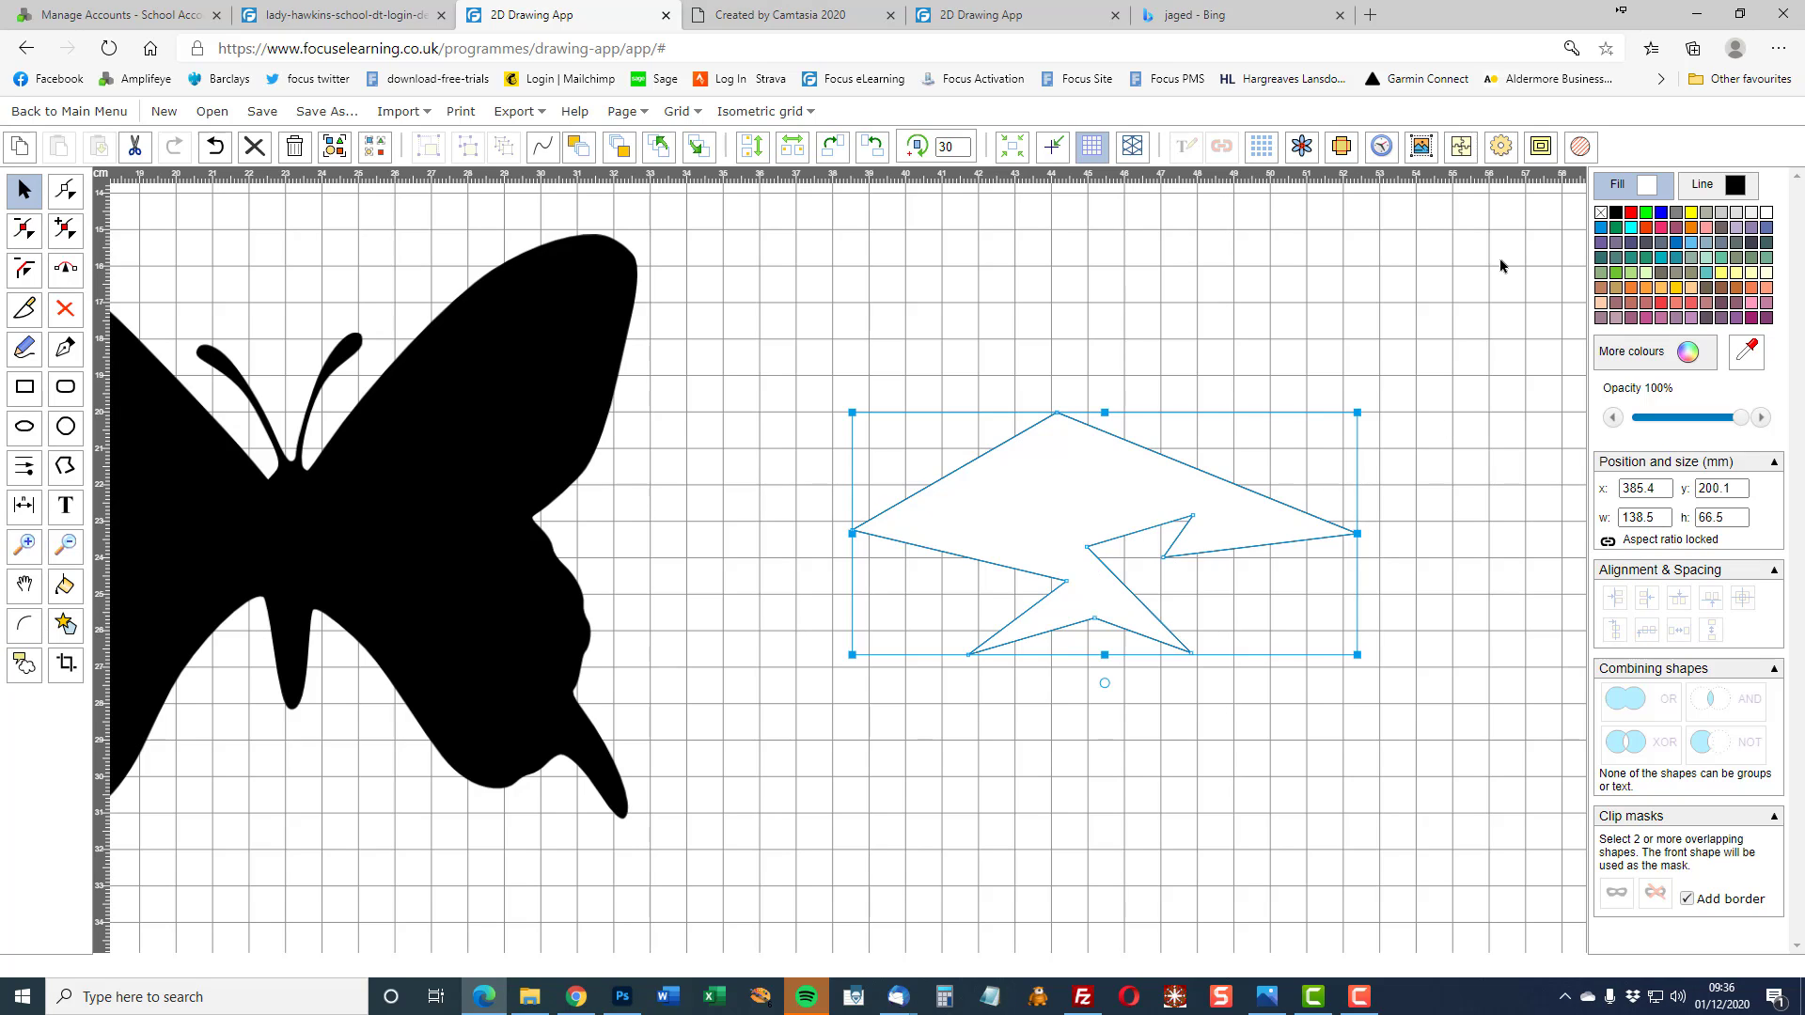
Step: Add one outside contour with a spacing of 1 to the jagged polygon
click(1540, 146)
drag(1403, 212, 1396, 131)
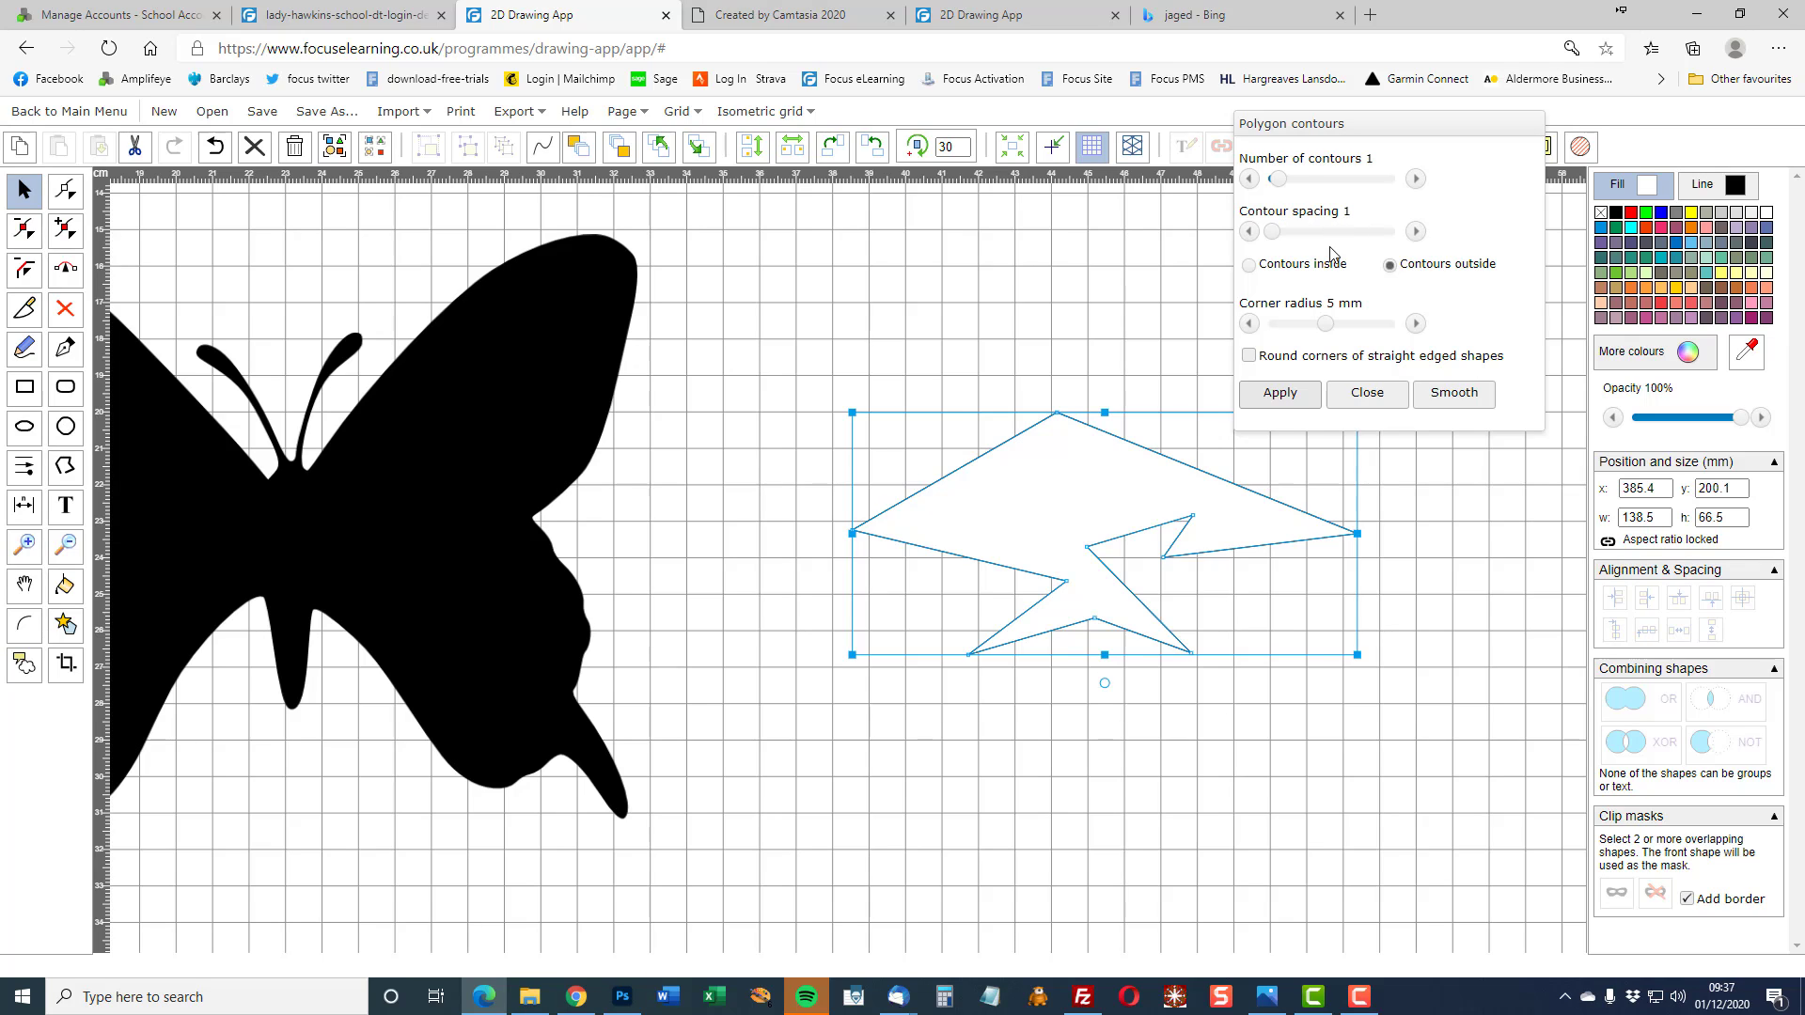
click(1281, 393)
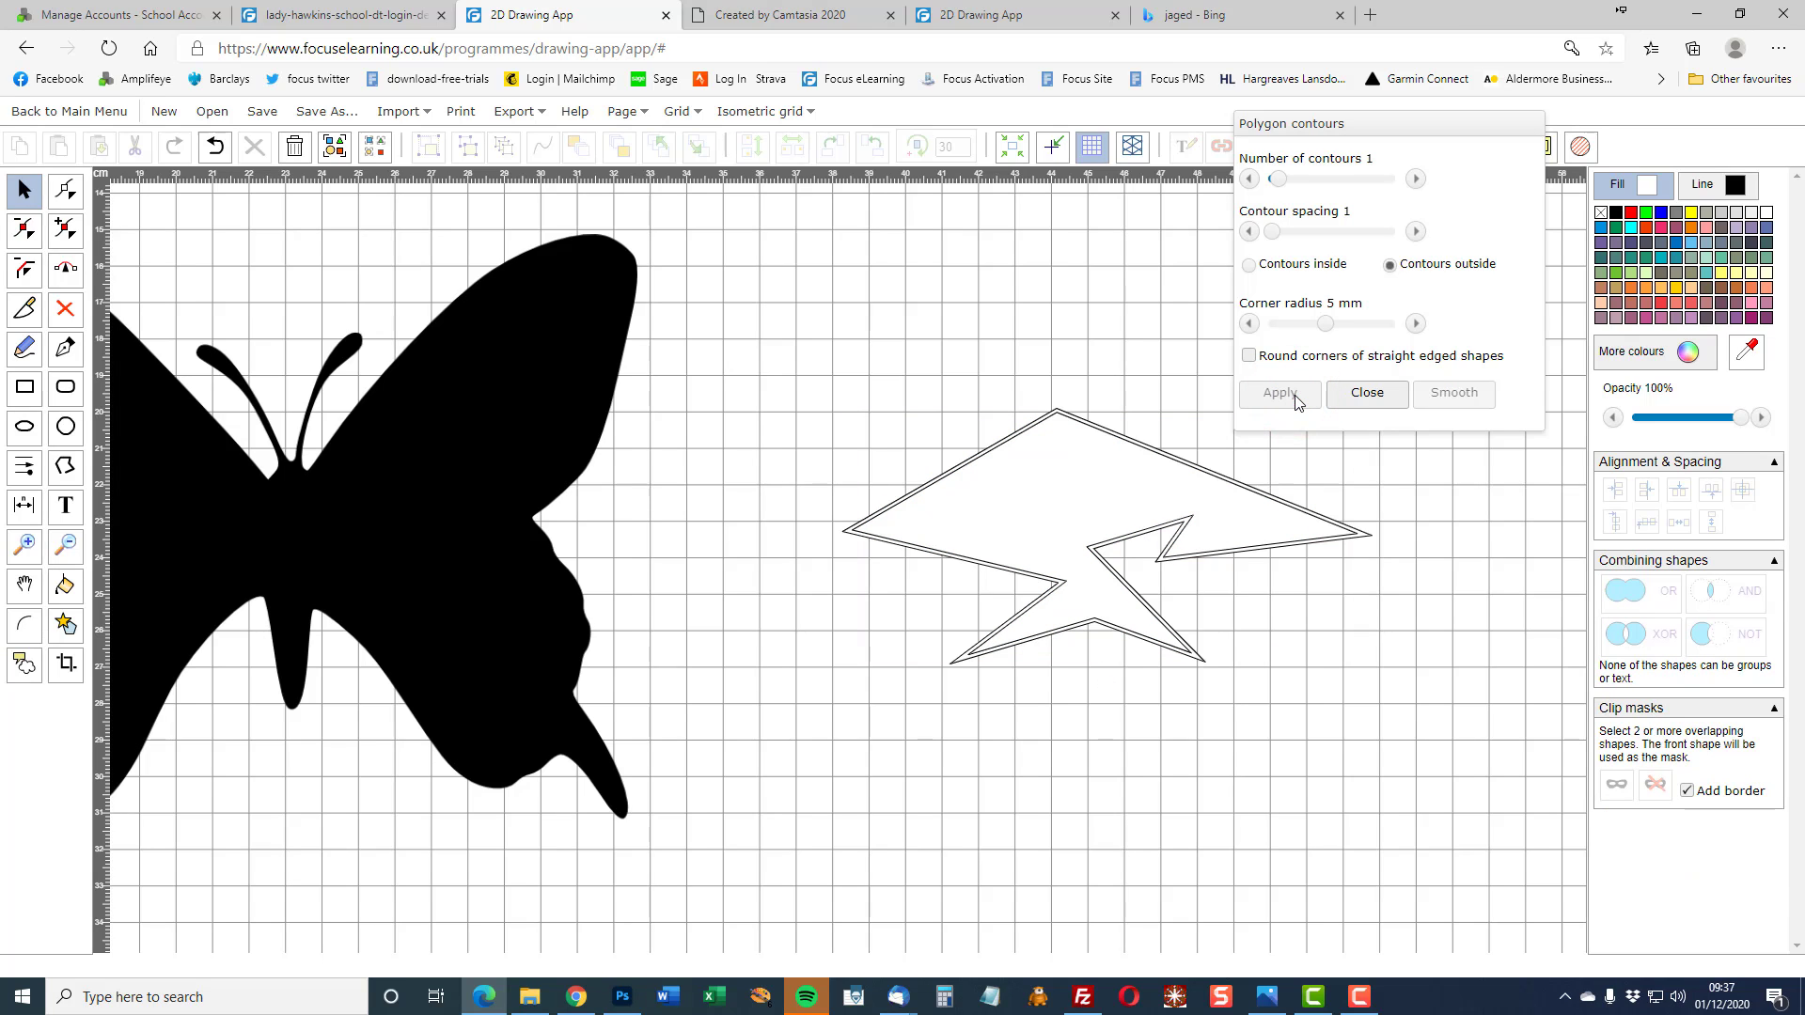
Step: Undo the last contour and add one outside contour with a spacing of 7 to the jagged polygon
click(215, 146)
click(955, 476)
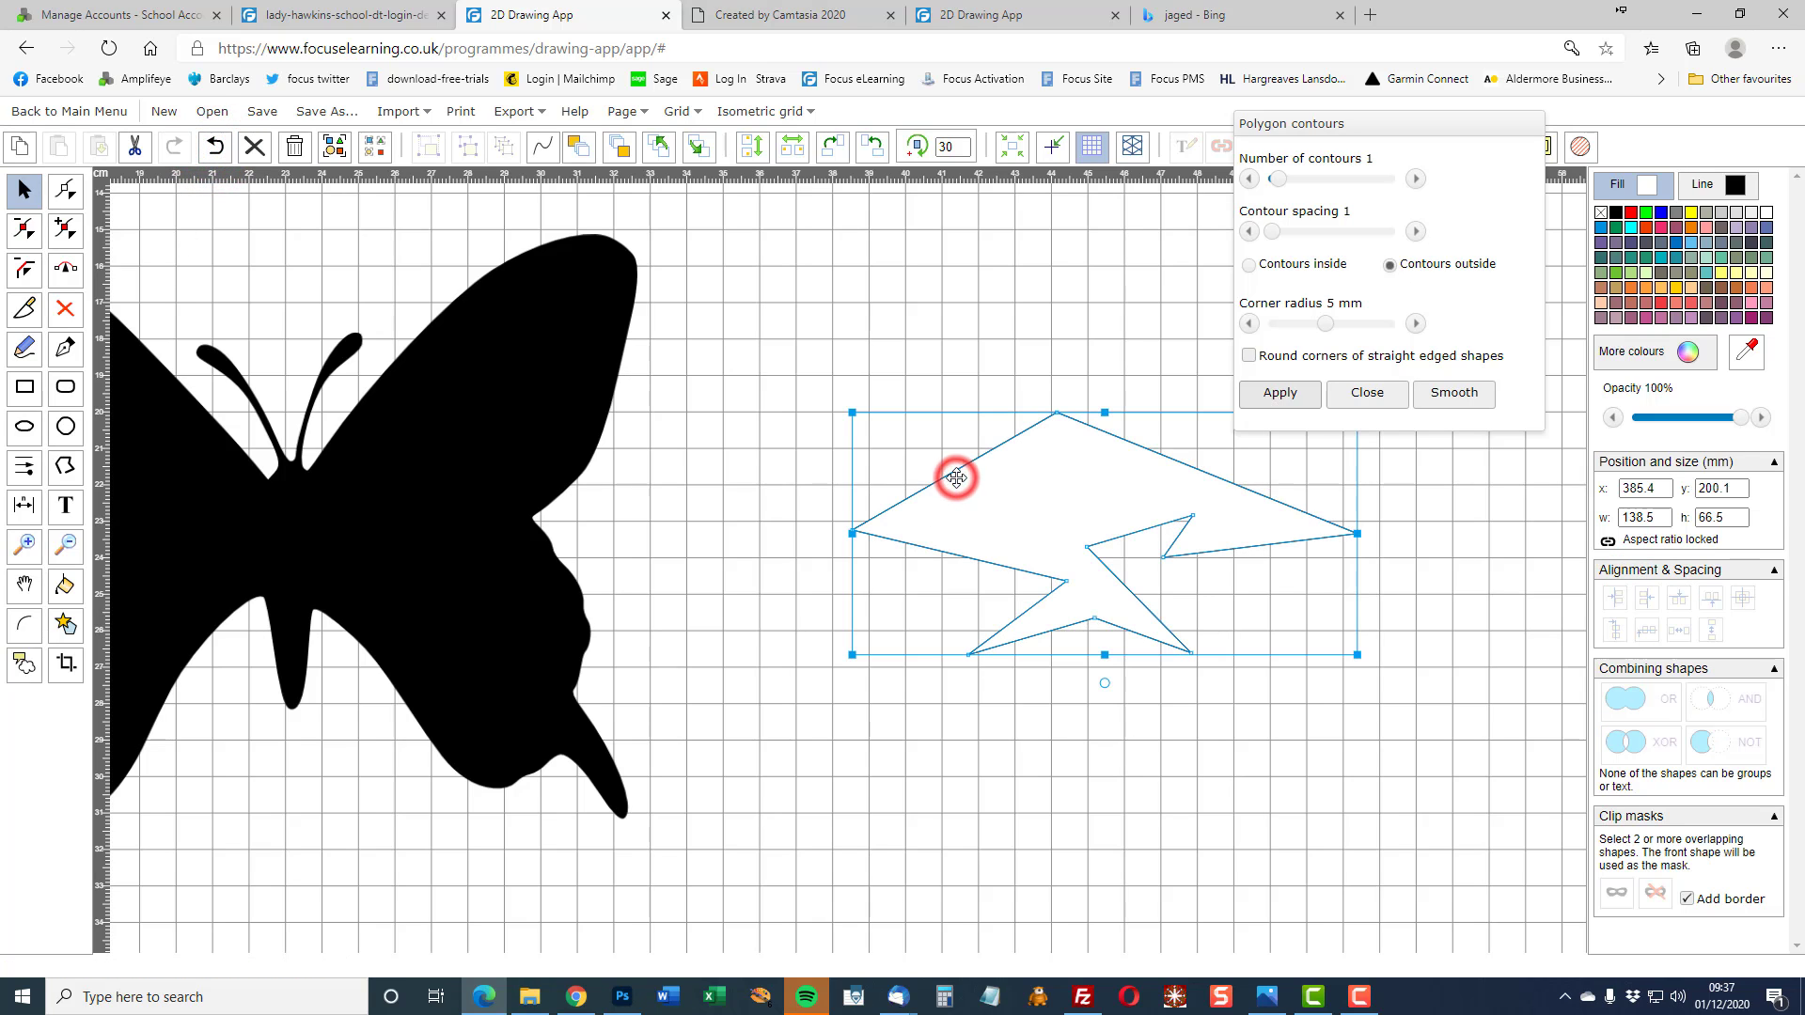
drag(1273, 233, 1366, 248)
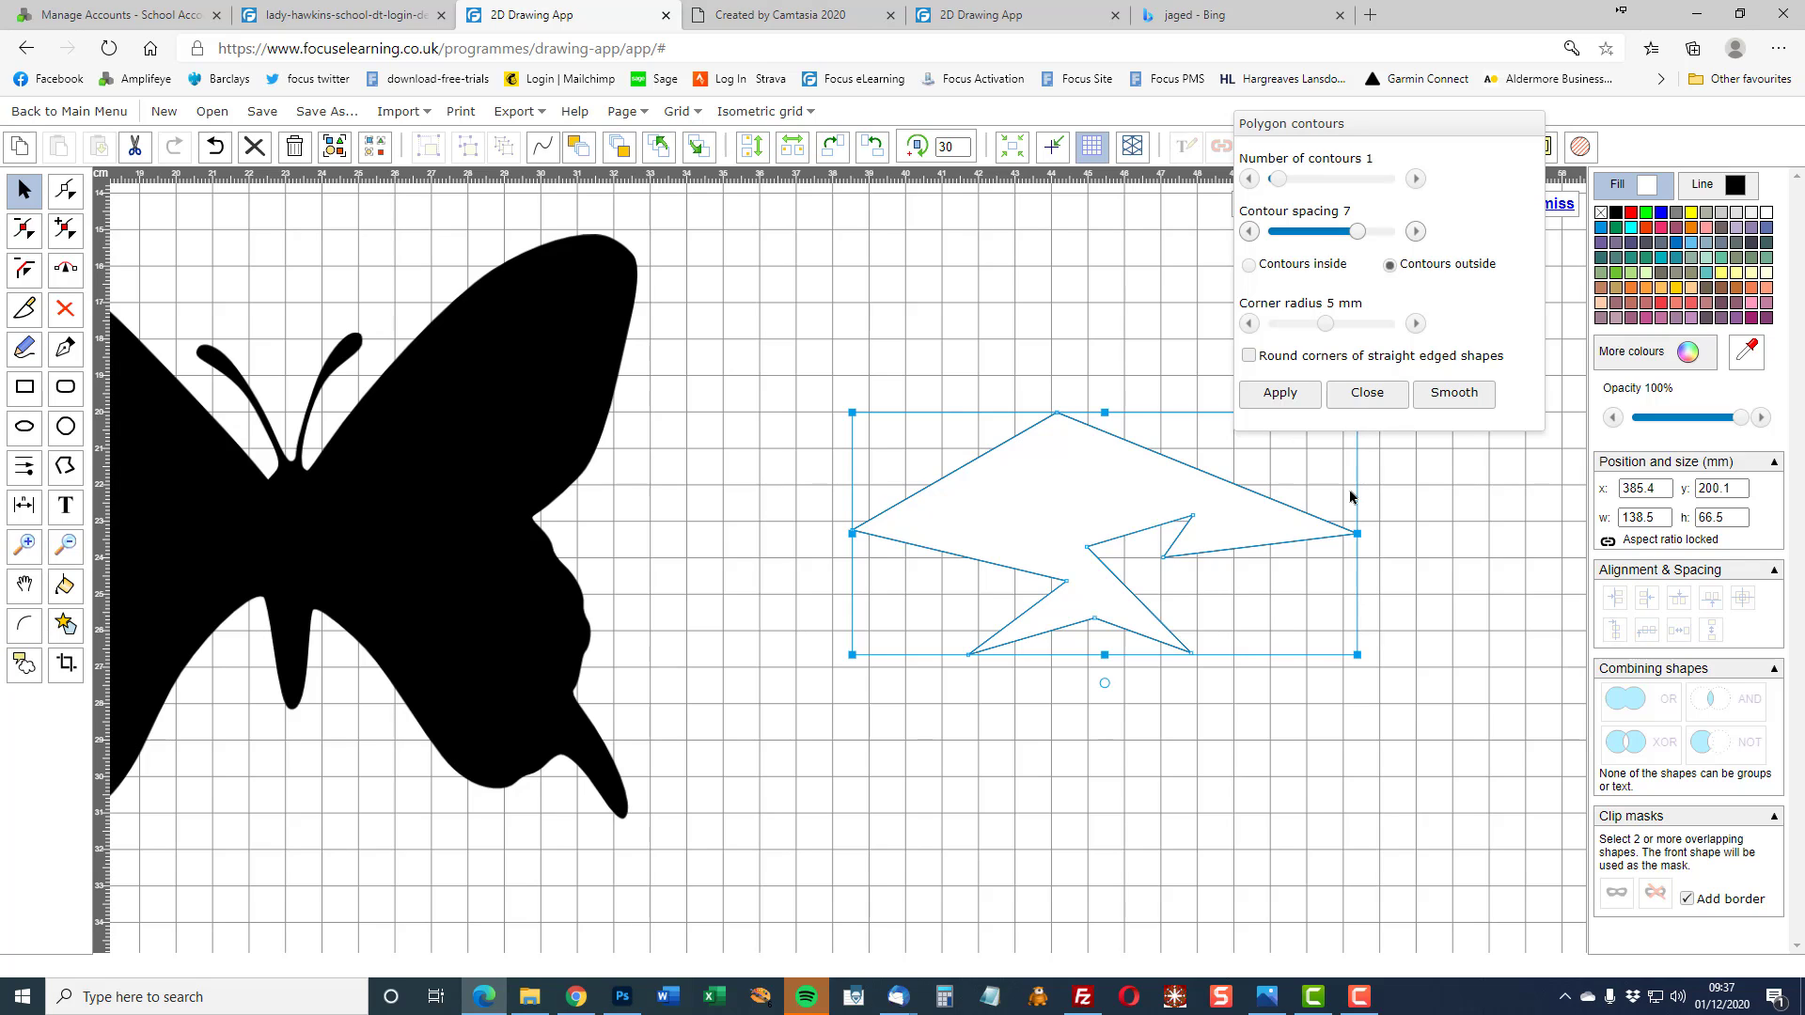
click(1279, 395)
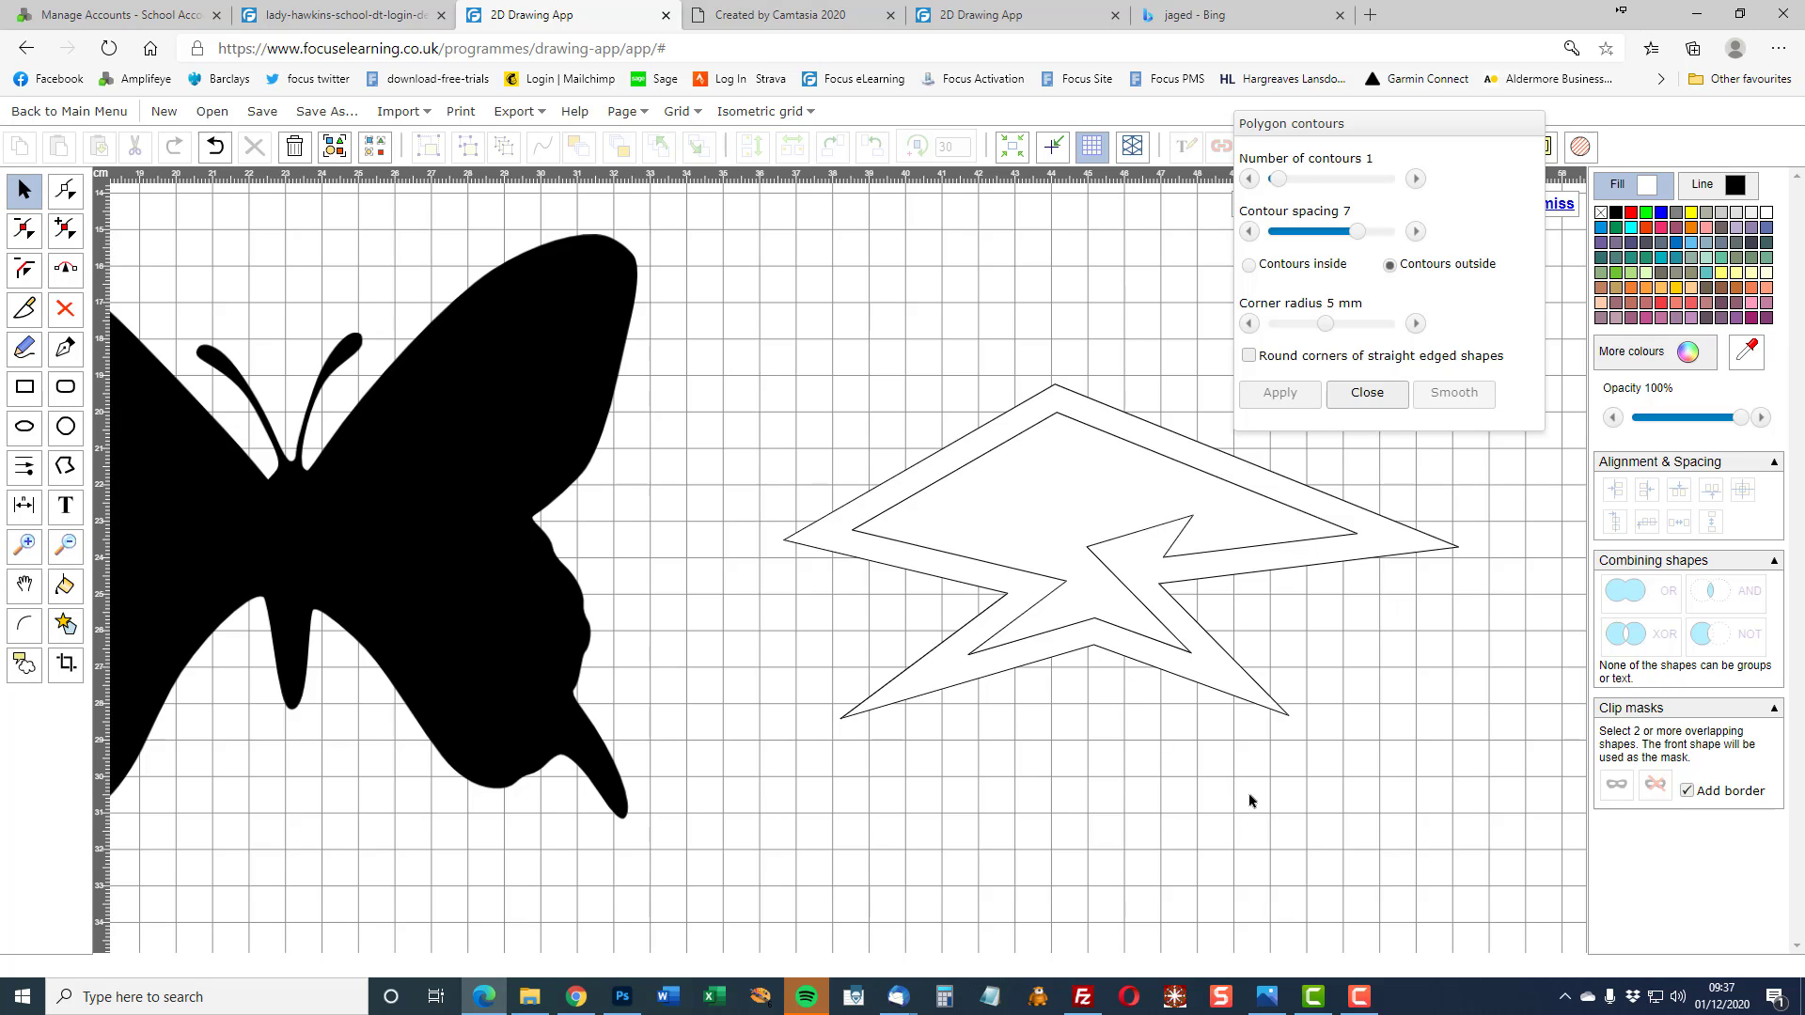
Step: Undo the spacing 7 contour and add one outside contour with a spacing of 3 to the jagged polygon
click(215, 146)
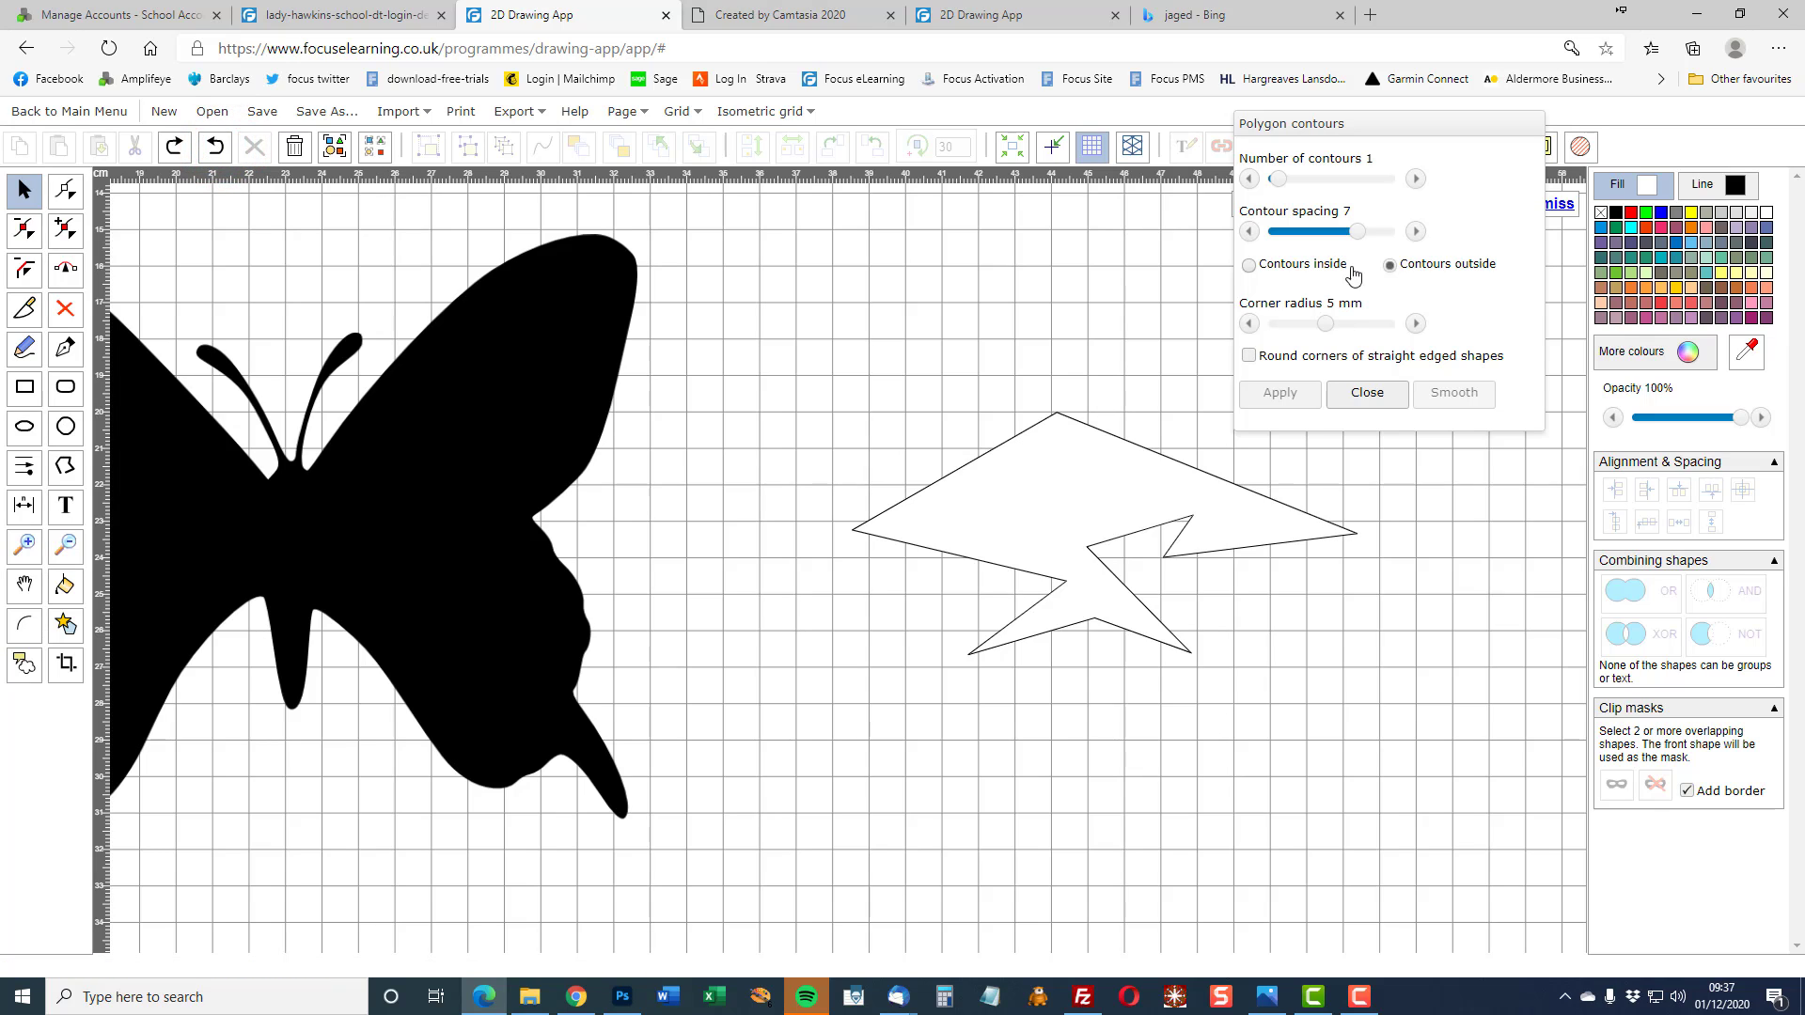
drag(1355, 232, 1301, 244)
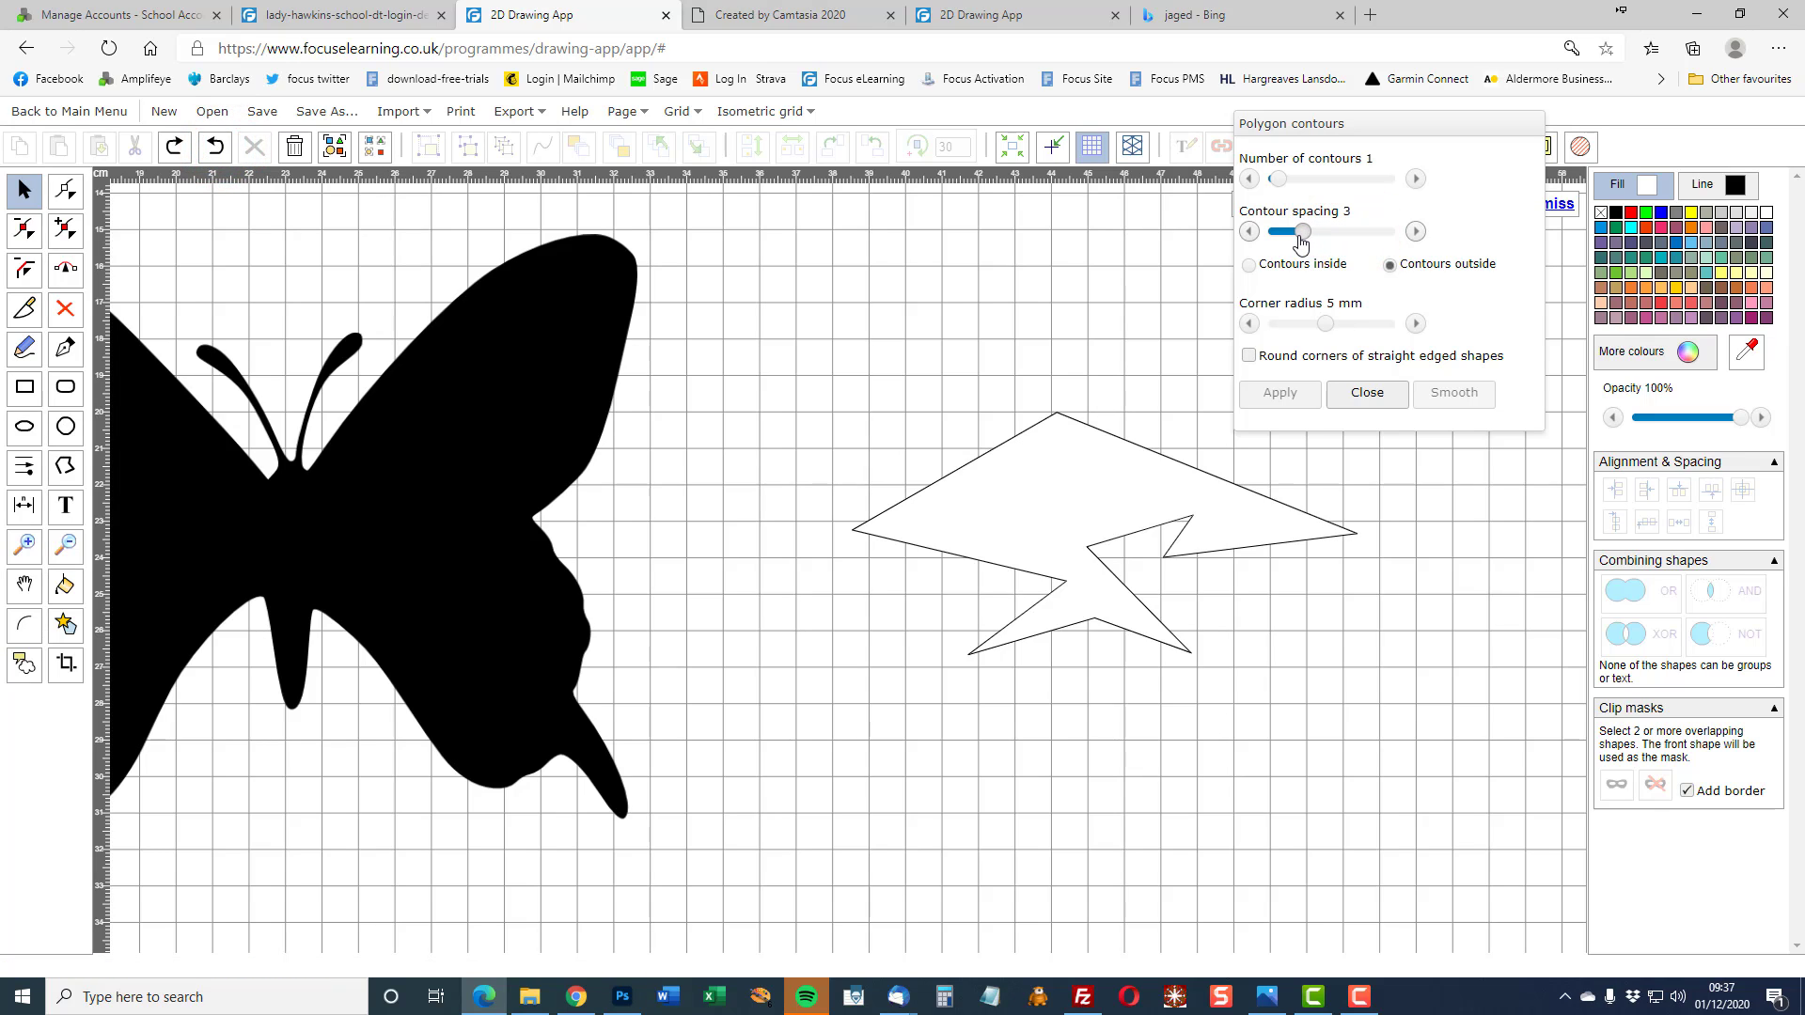
click(1116, 437)
click(1308, 399)
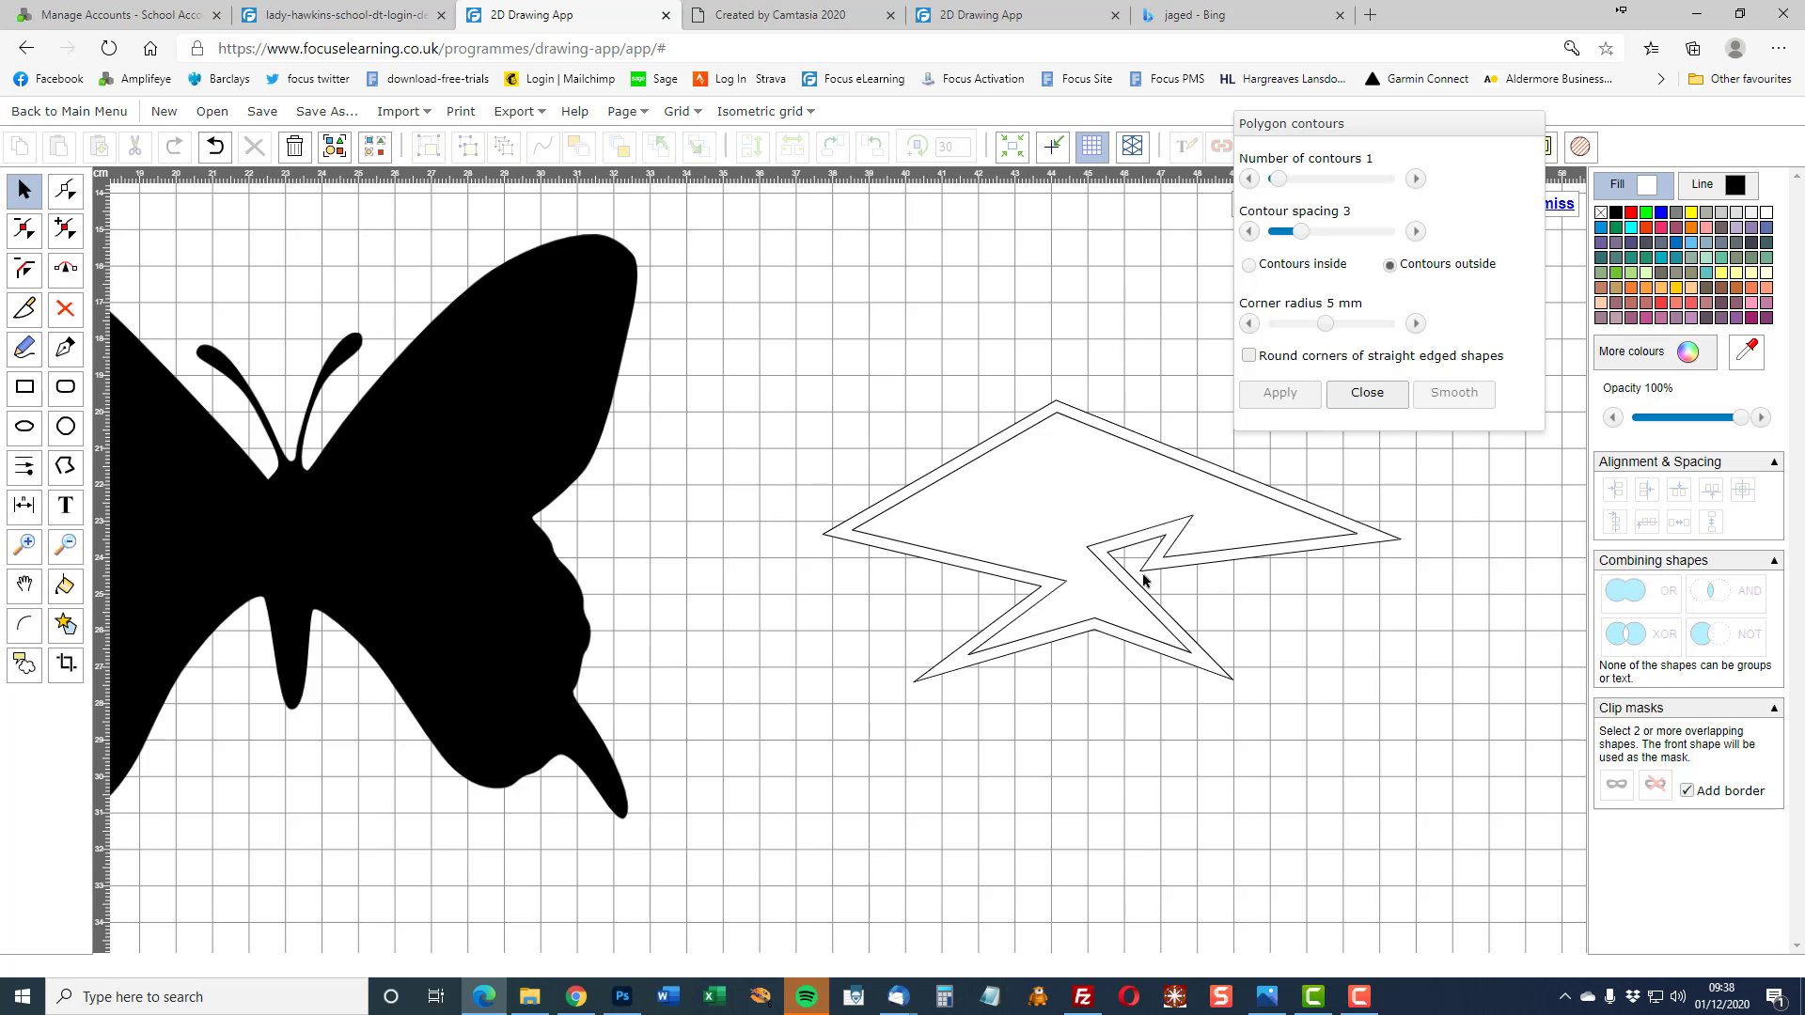
Step: Delete the jagged polygon with its contour and move the butterfly image to the middle of the visible drawing area
click(1367, 392)
click(844, 411)
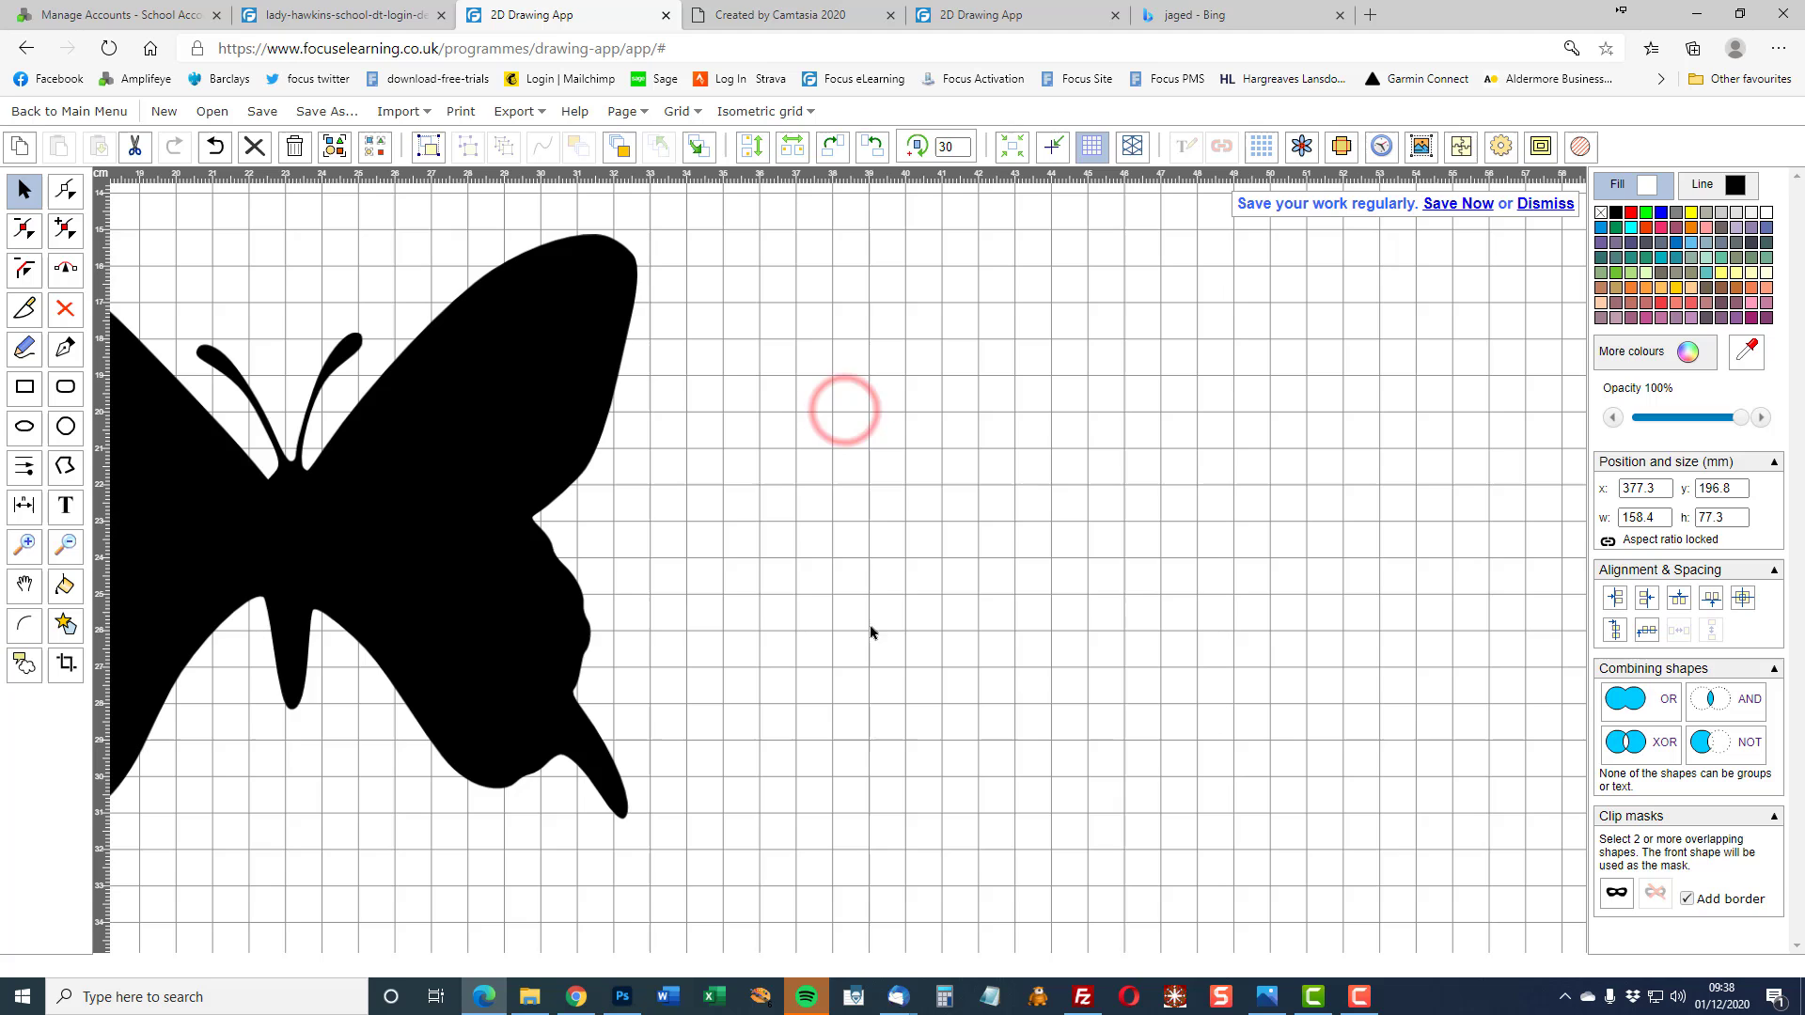
click(350, 504)
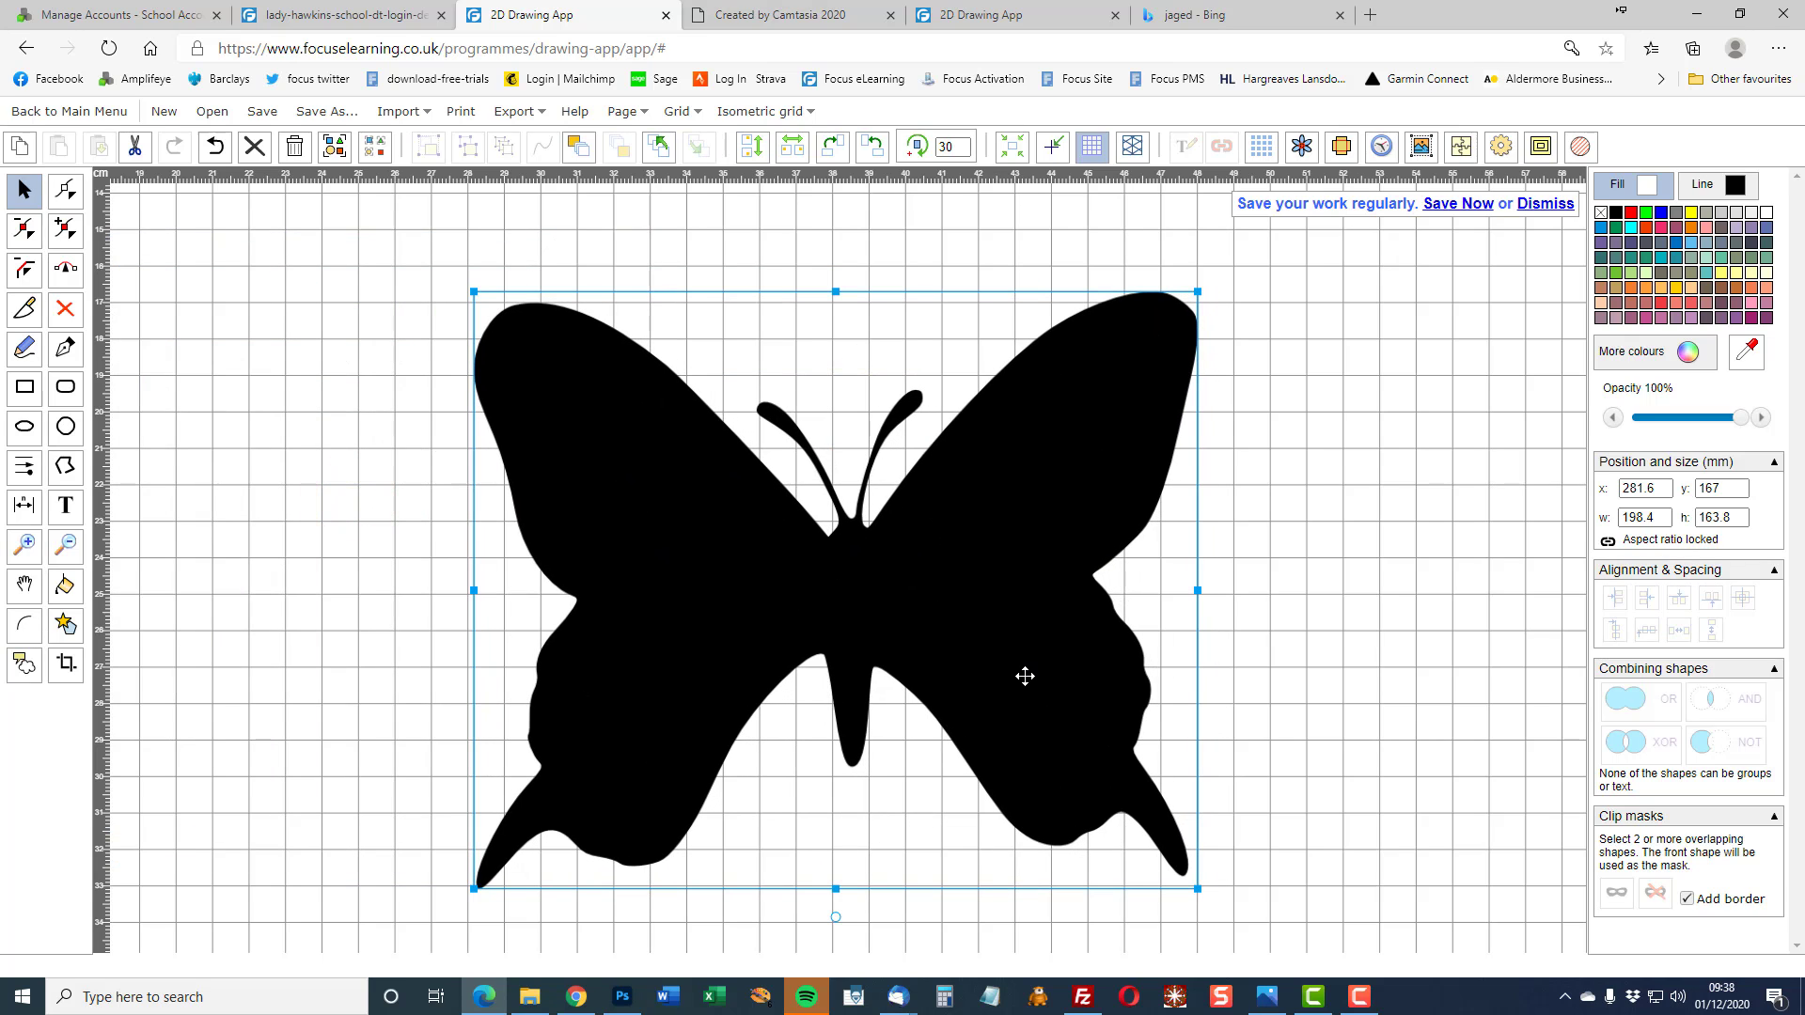
drag(1024, 676, 1038, 662)
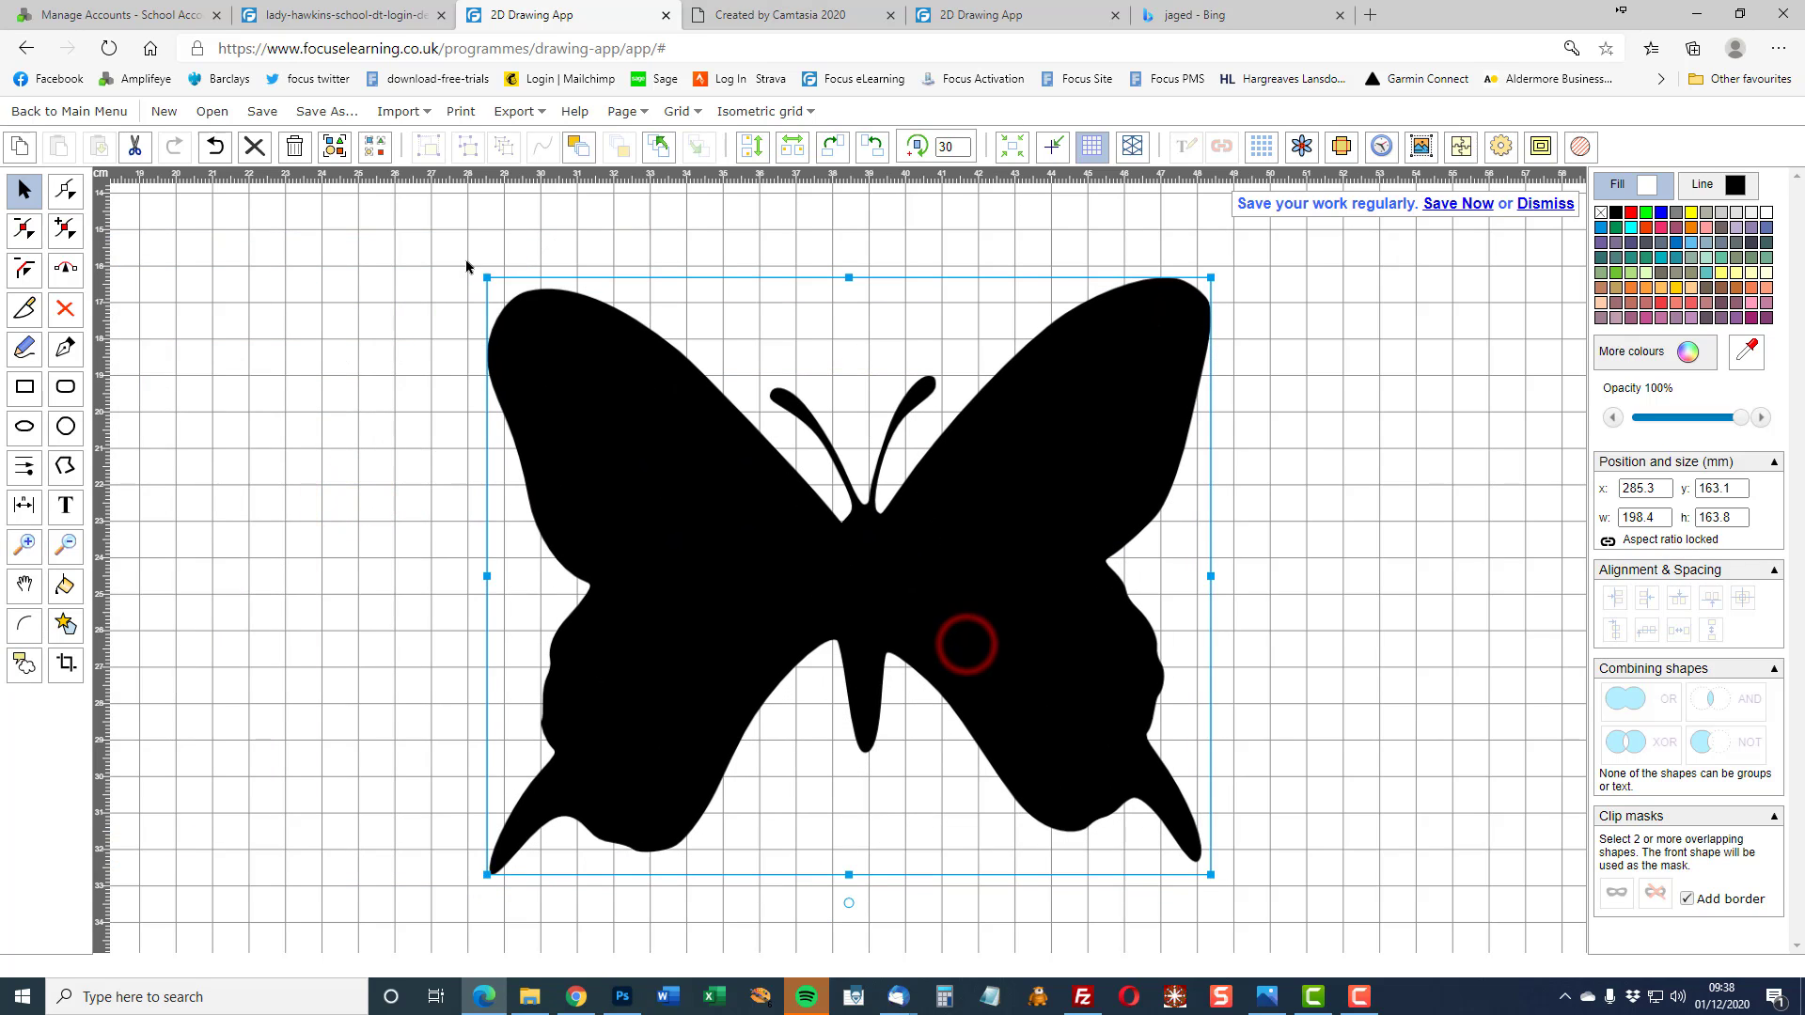
click(398, 112)
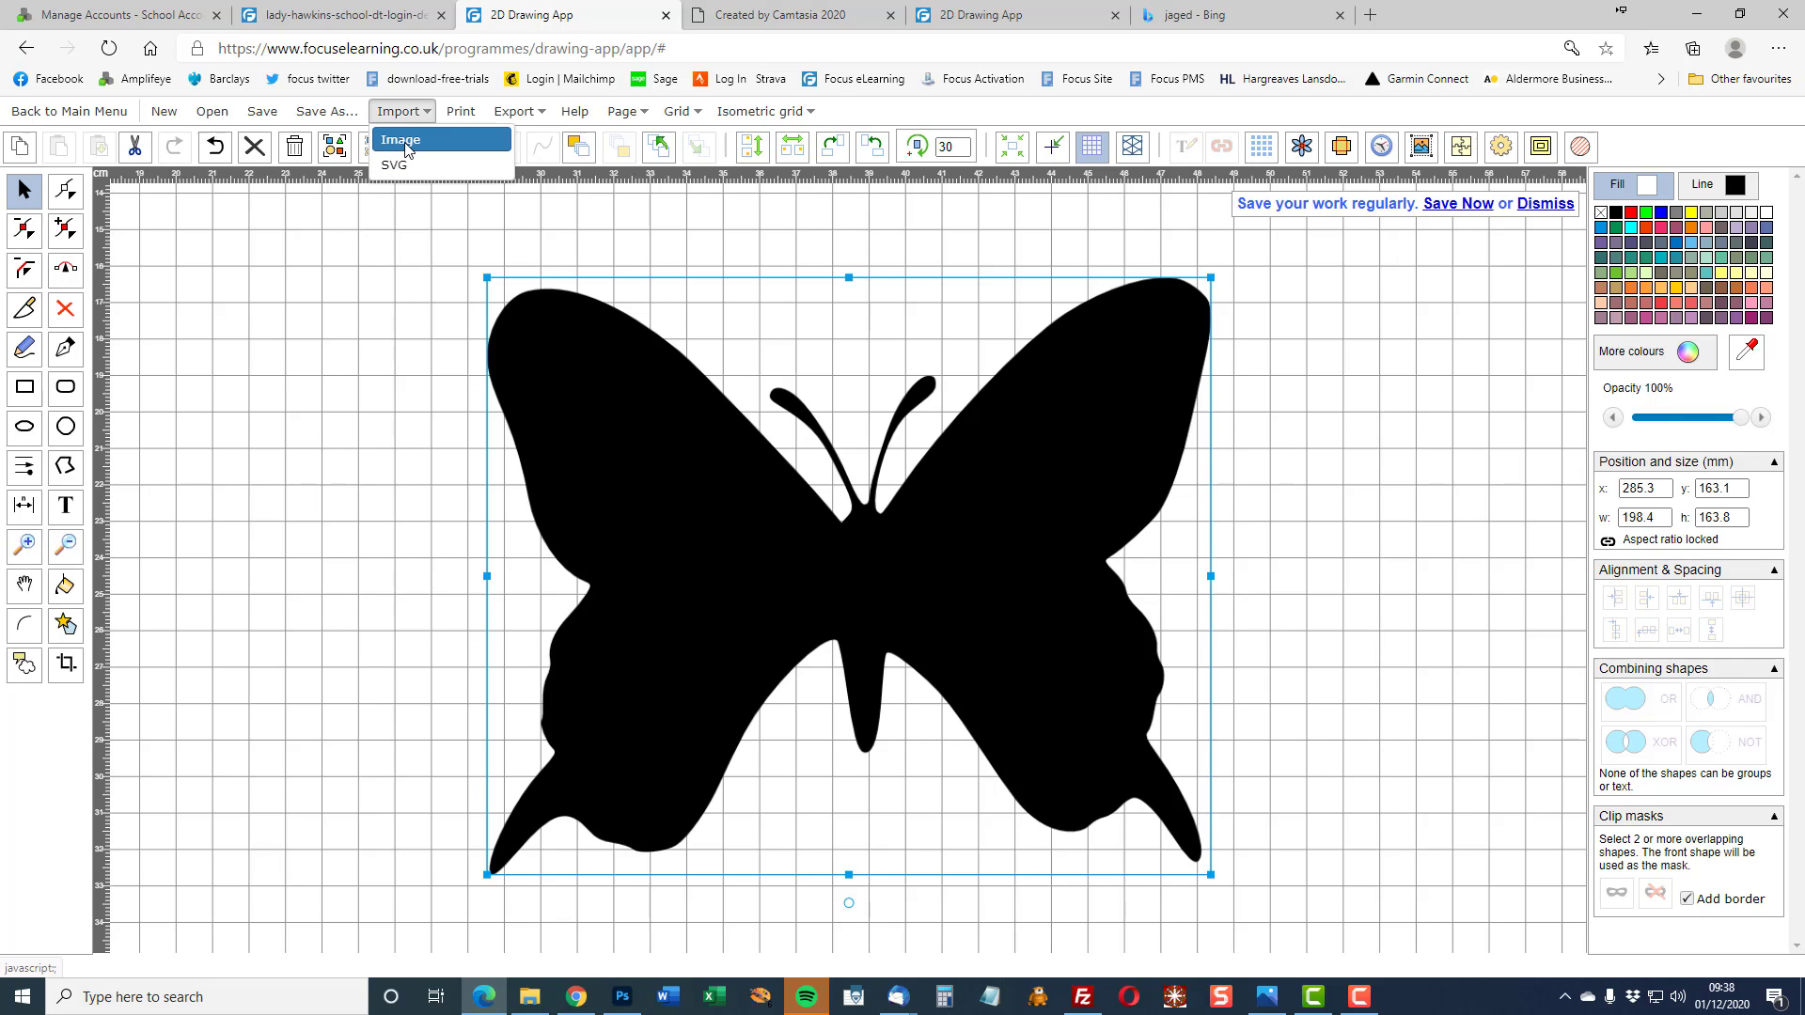
click(401, 140)
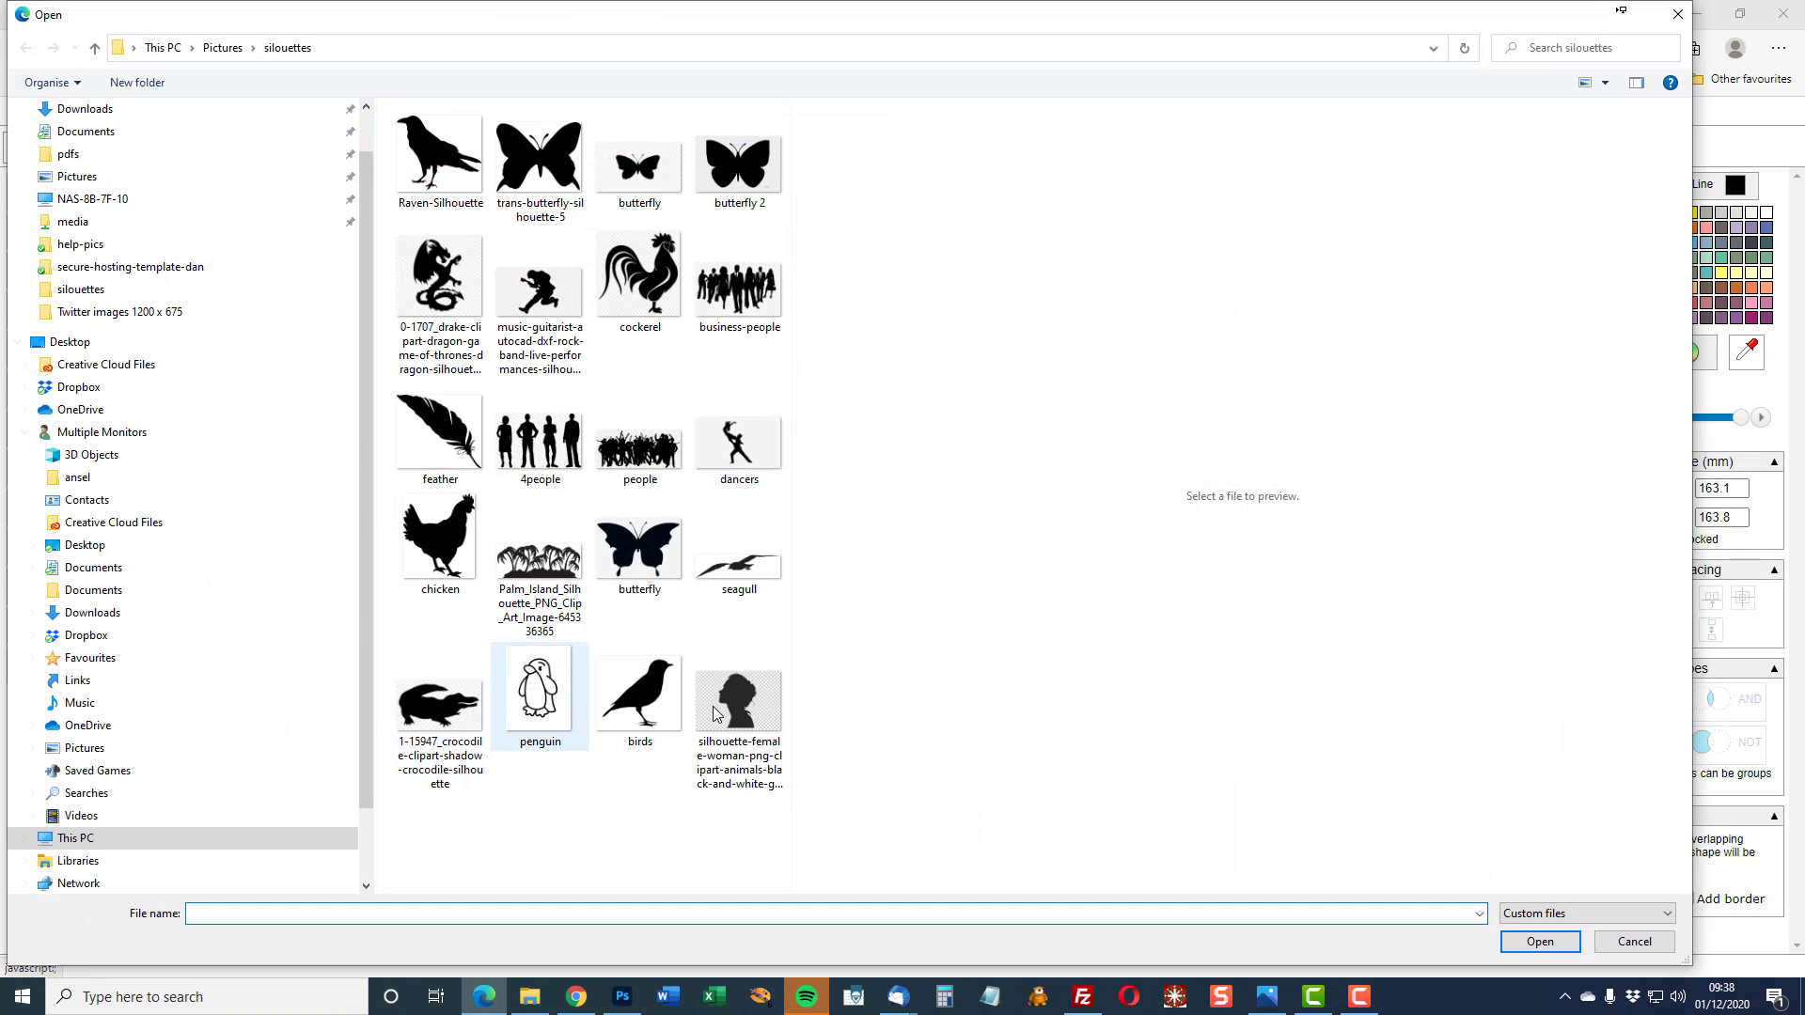
click(1602, 942)
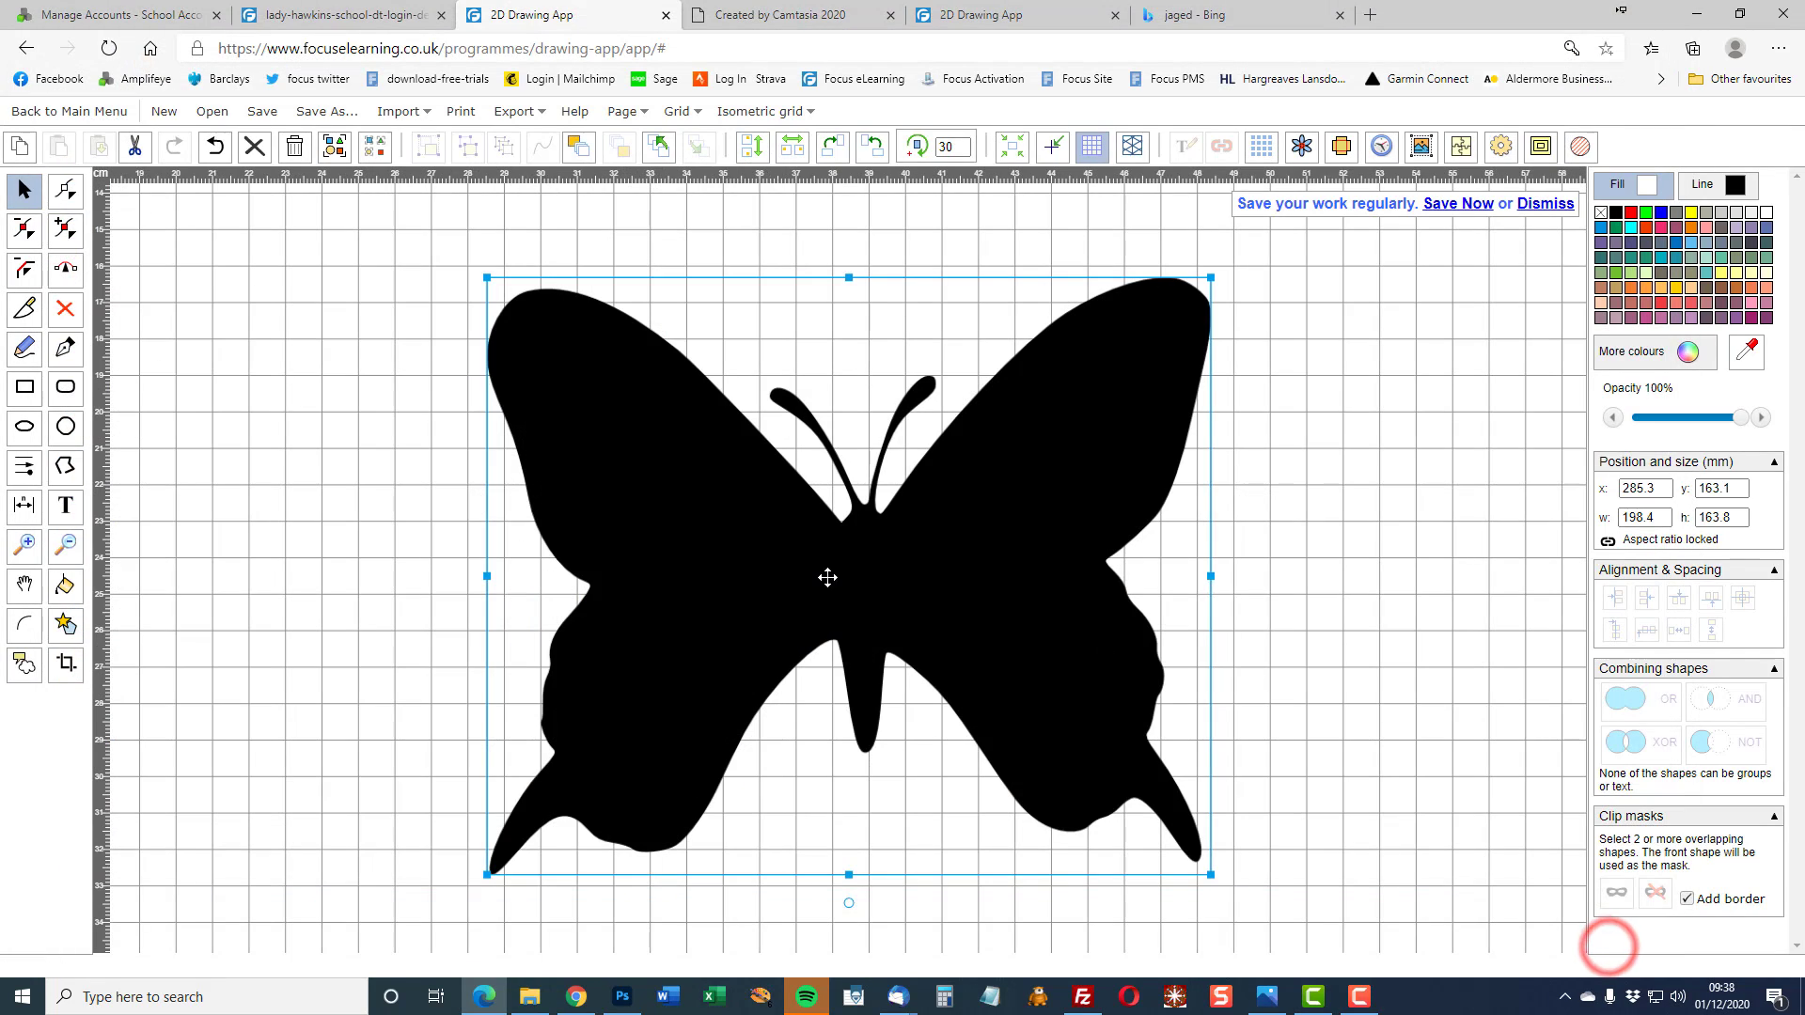
Step: Trace the butterfly image with the Trace for DXF option and move the original image aside from the traced outline
drag(825, 577, 829, 567)
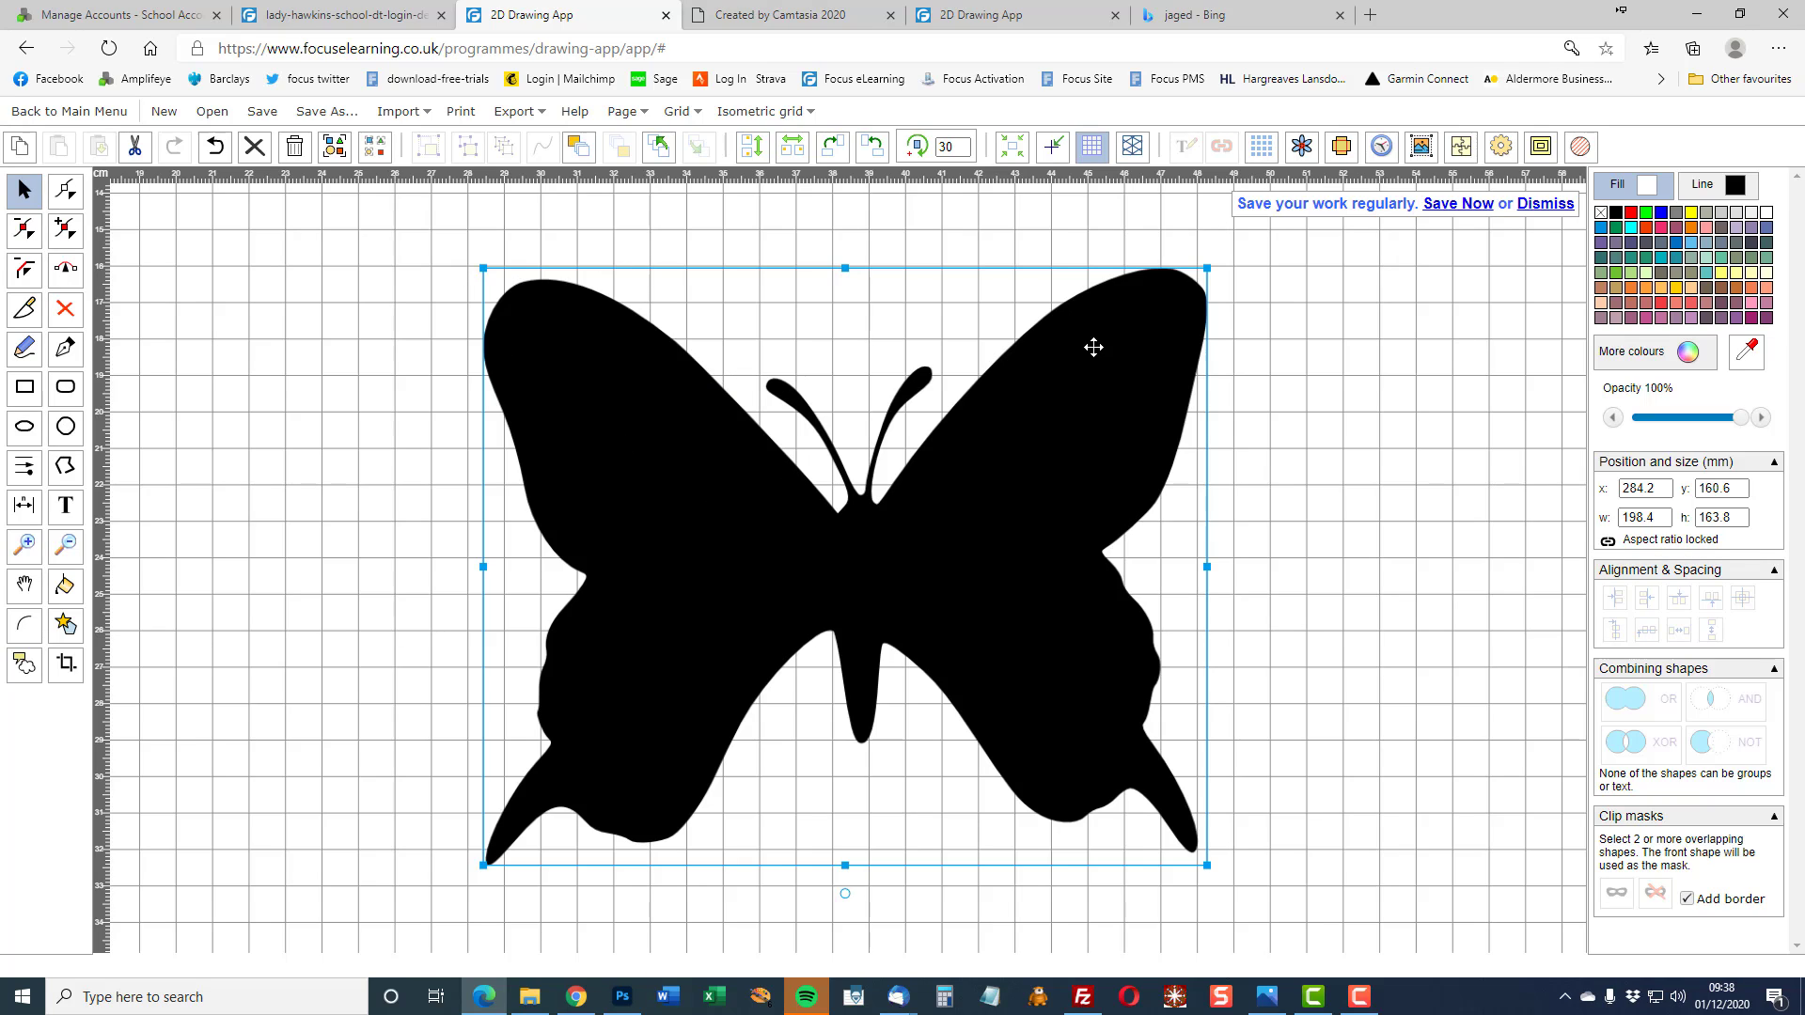
click(1548, 209)
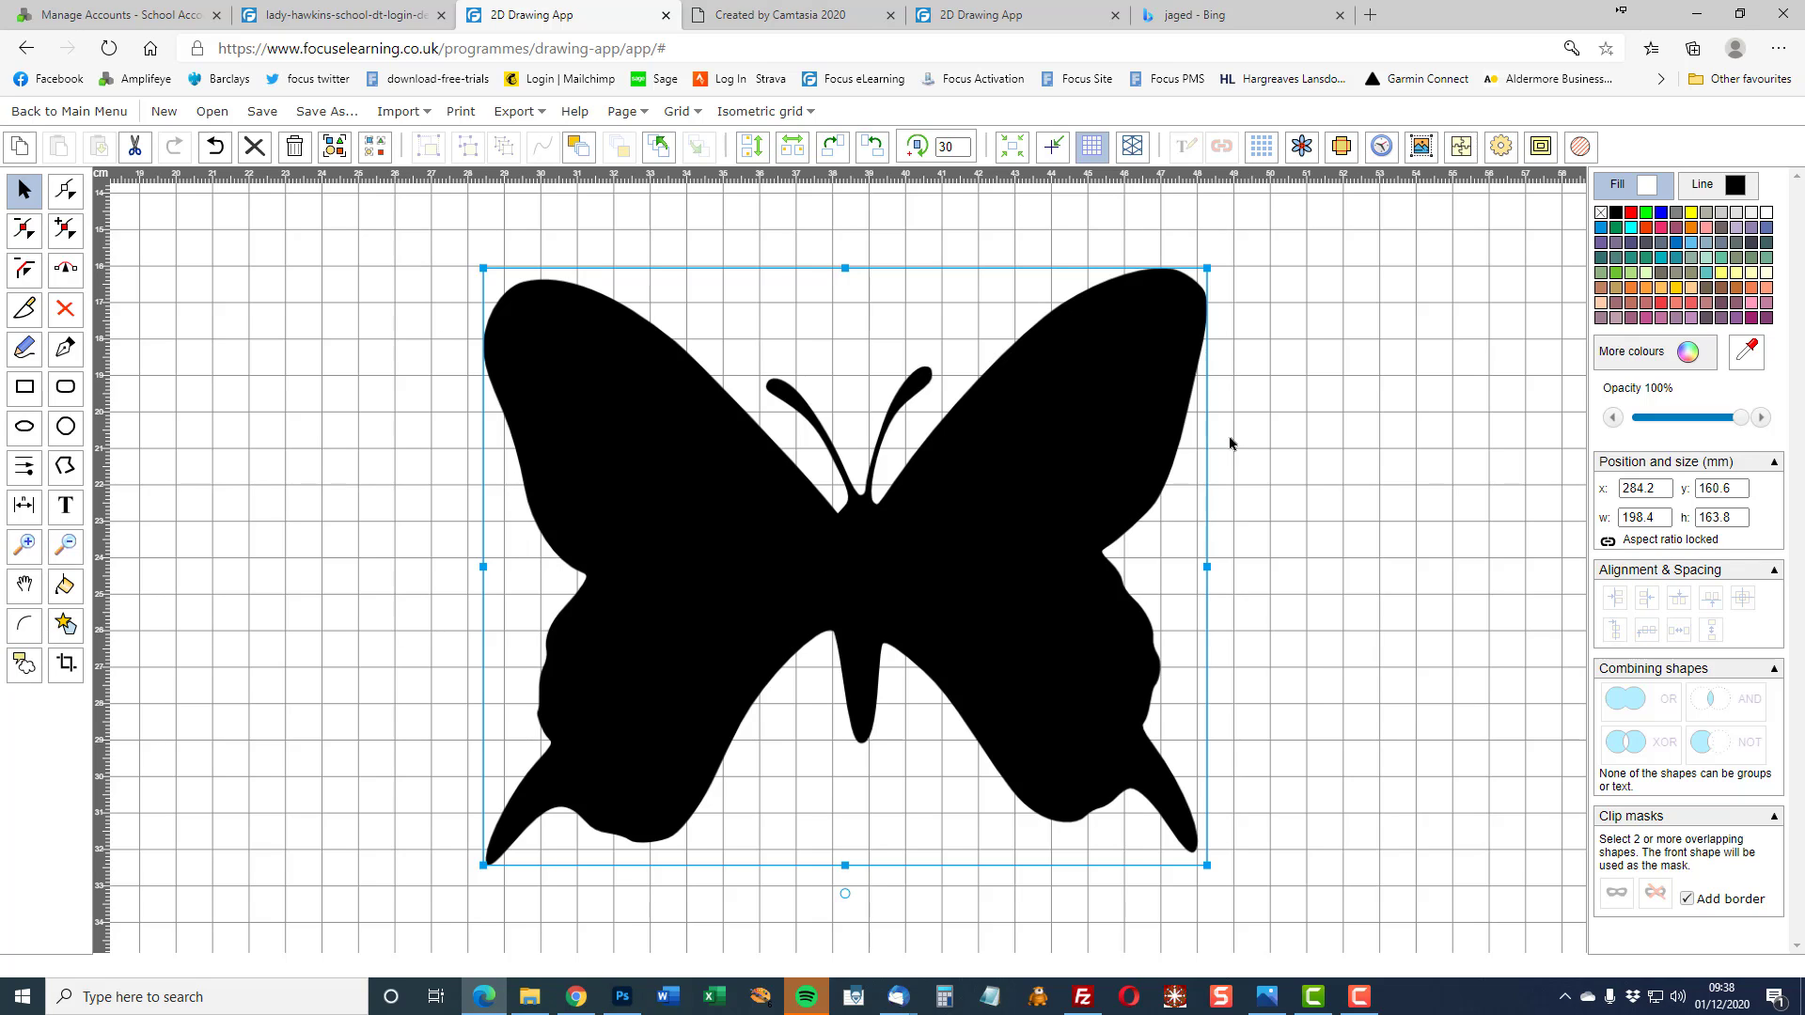
click(1421, 145)
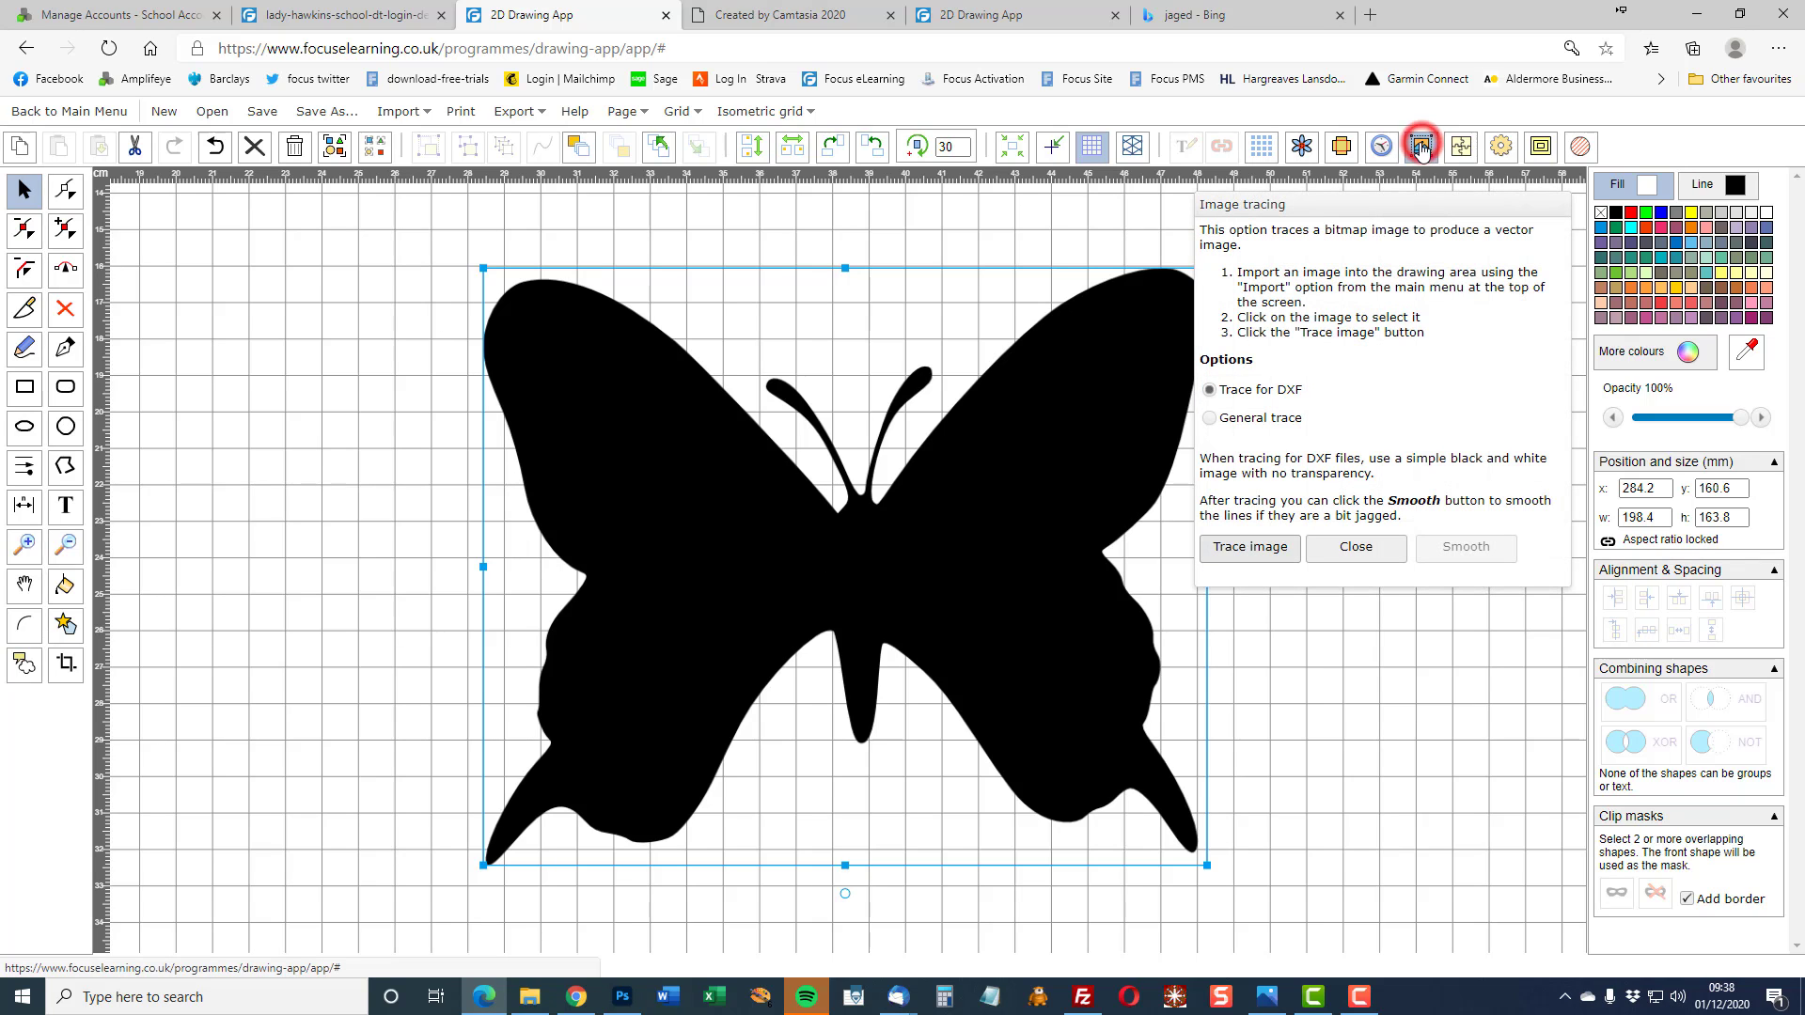
click(1275, 553)
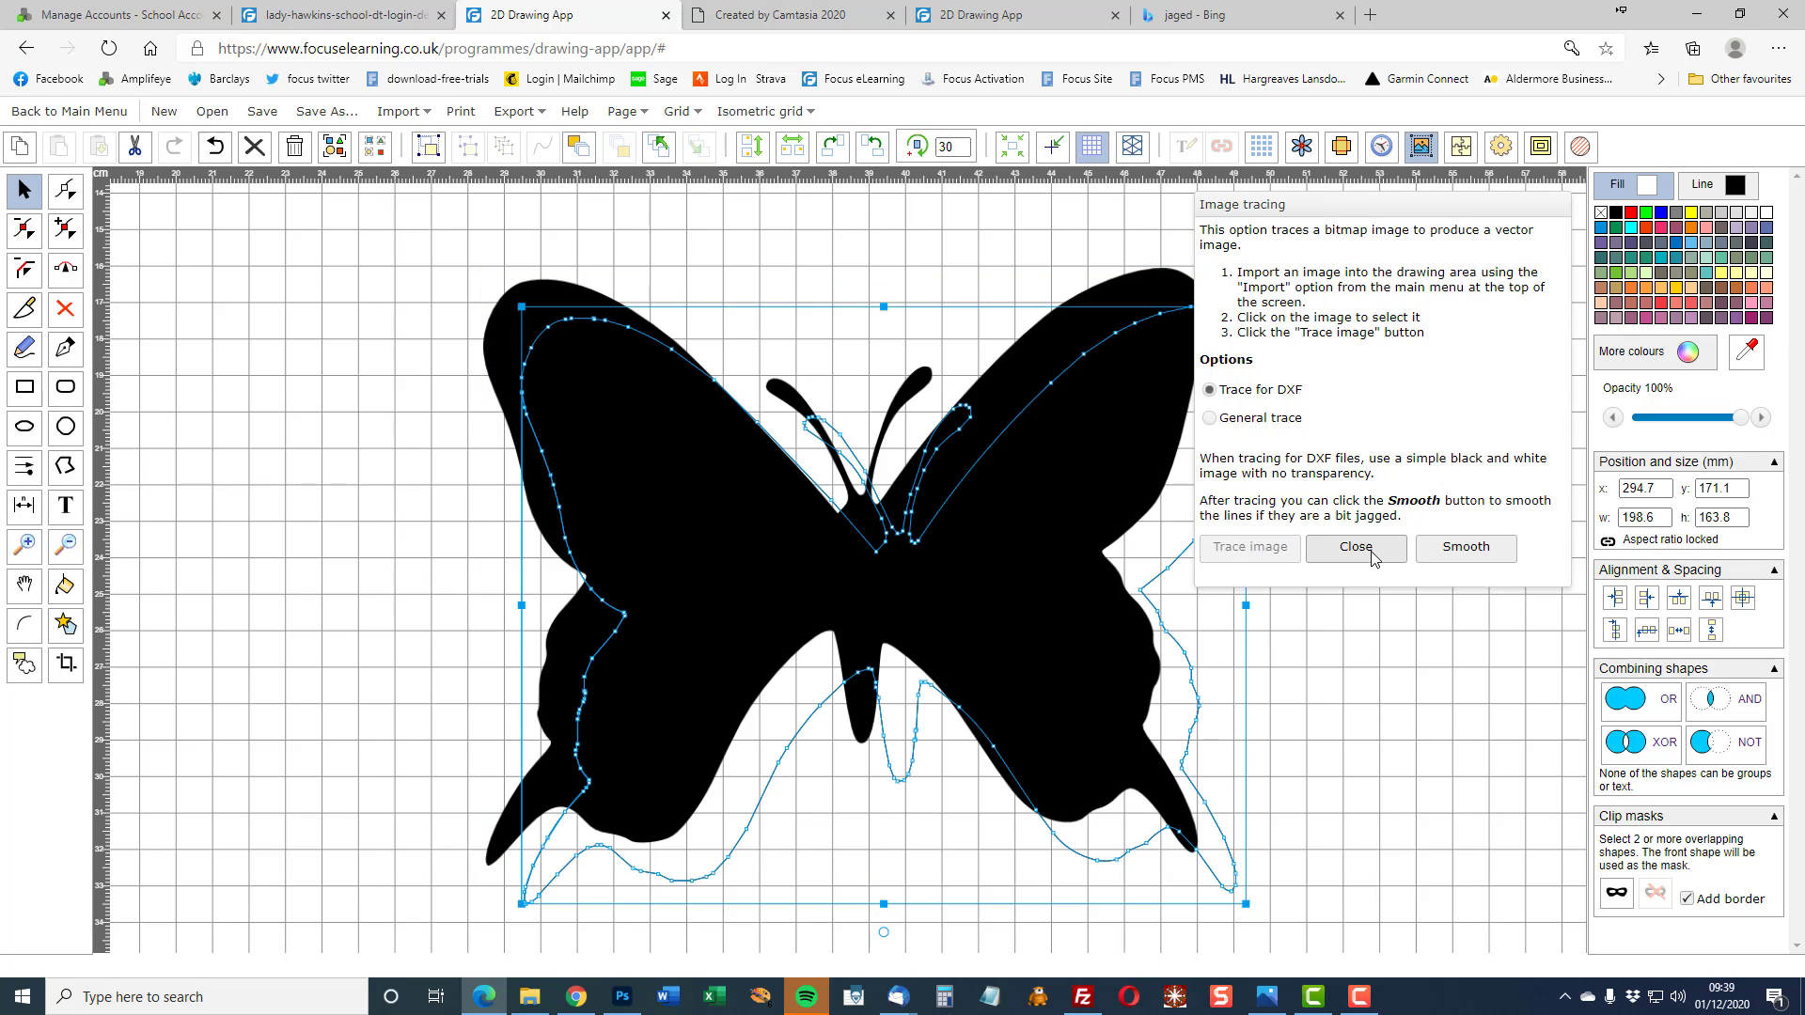
mouse_move(496, 340)
mouse_down()
mouse_move(0, 398)
mouse_move(435, 331)
mouse_up()
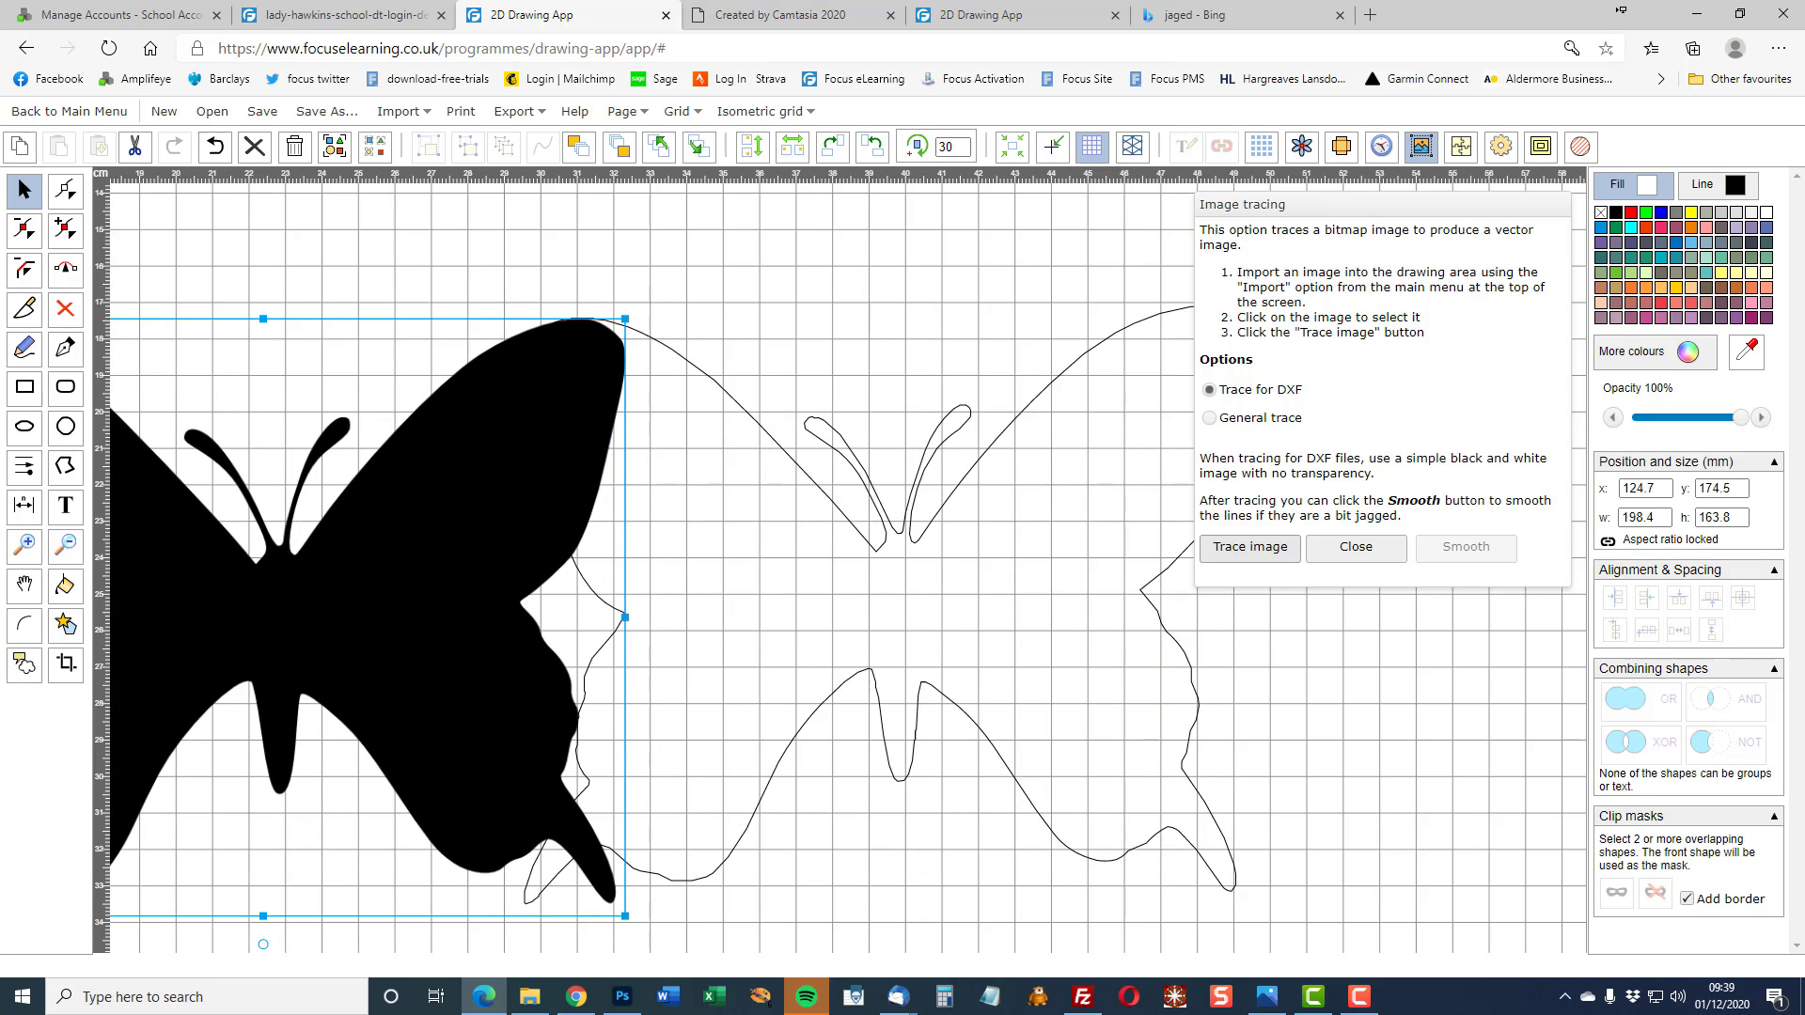
Step: Delete the original butterfly image and smooth the traced outline, closing the image tracing options
key(Delete)
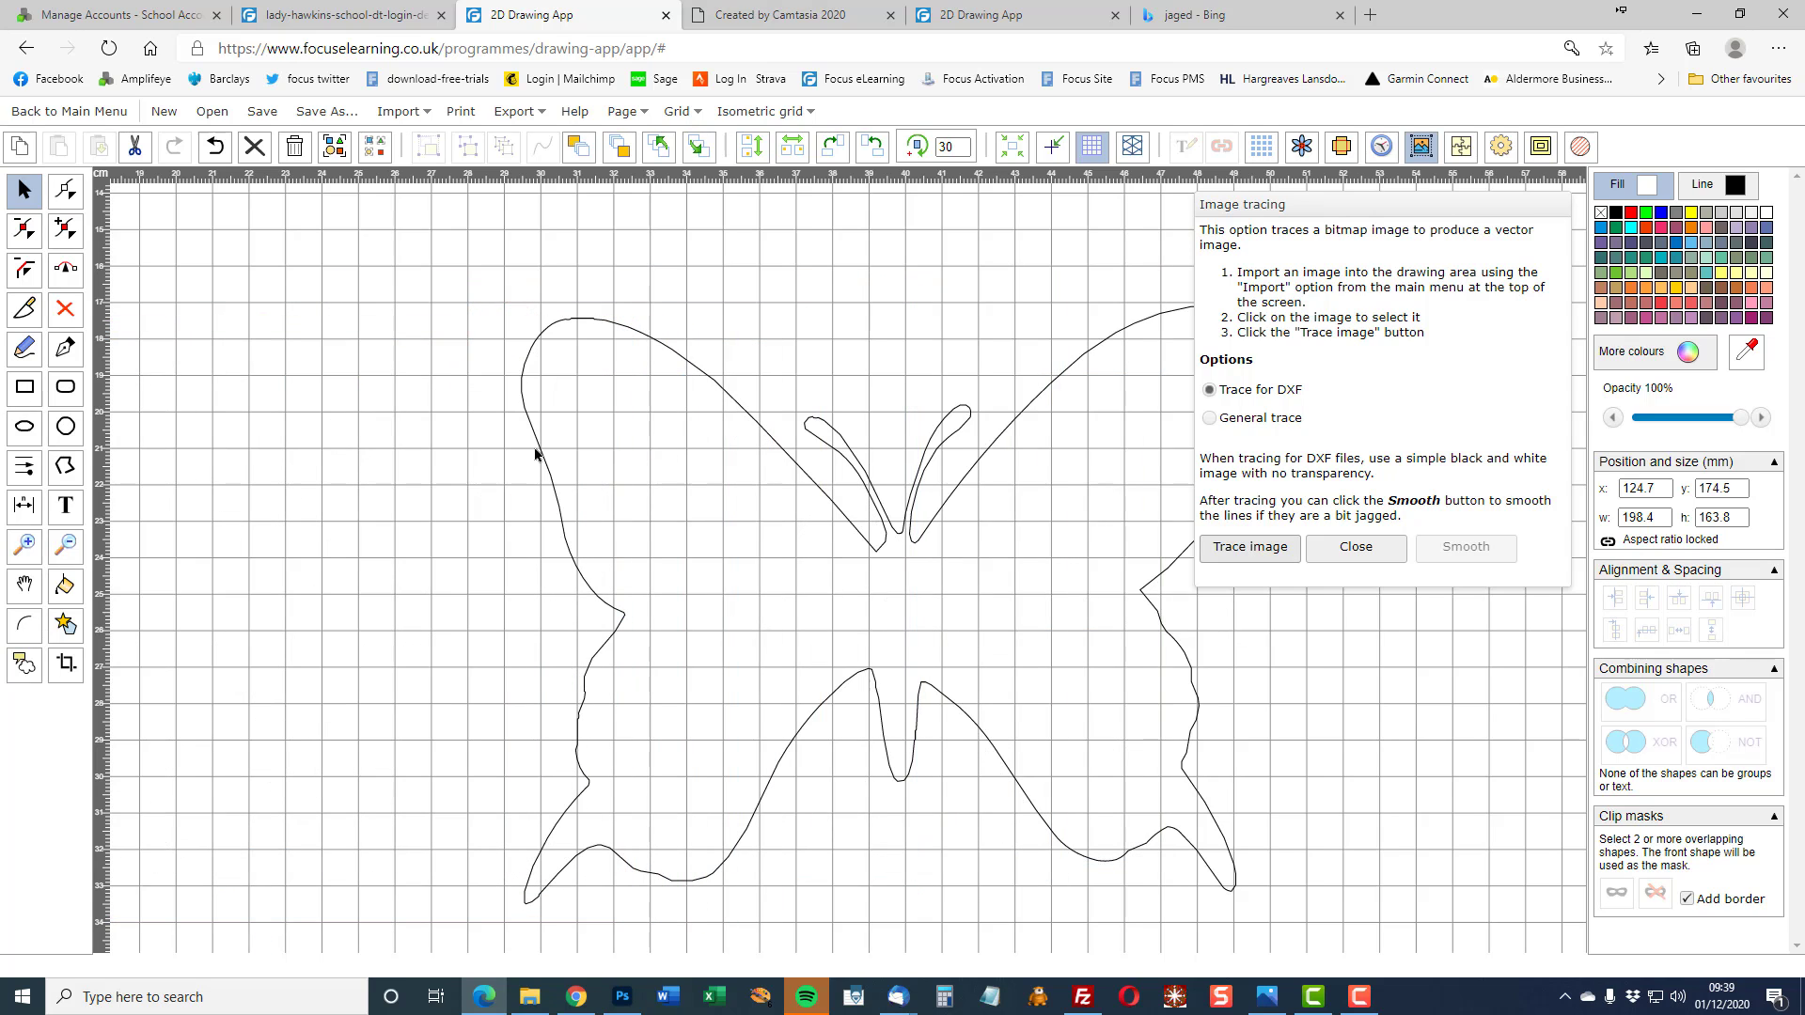
click(798, 475)
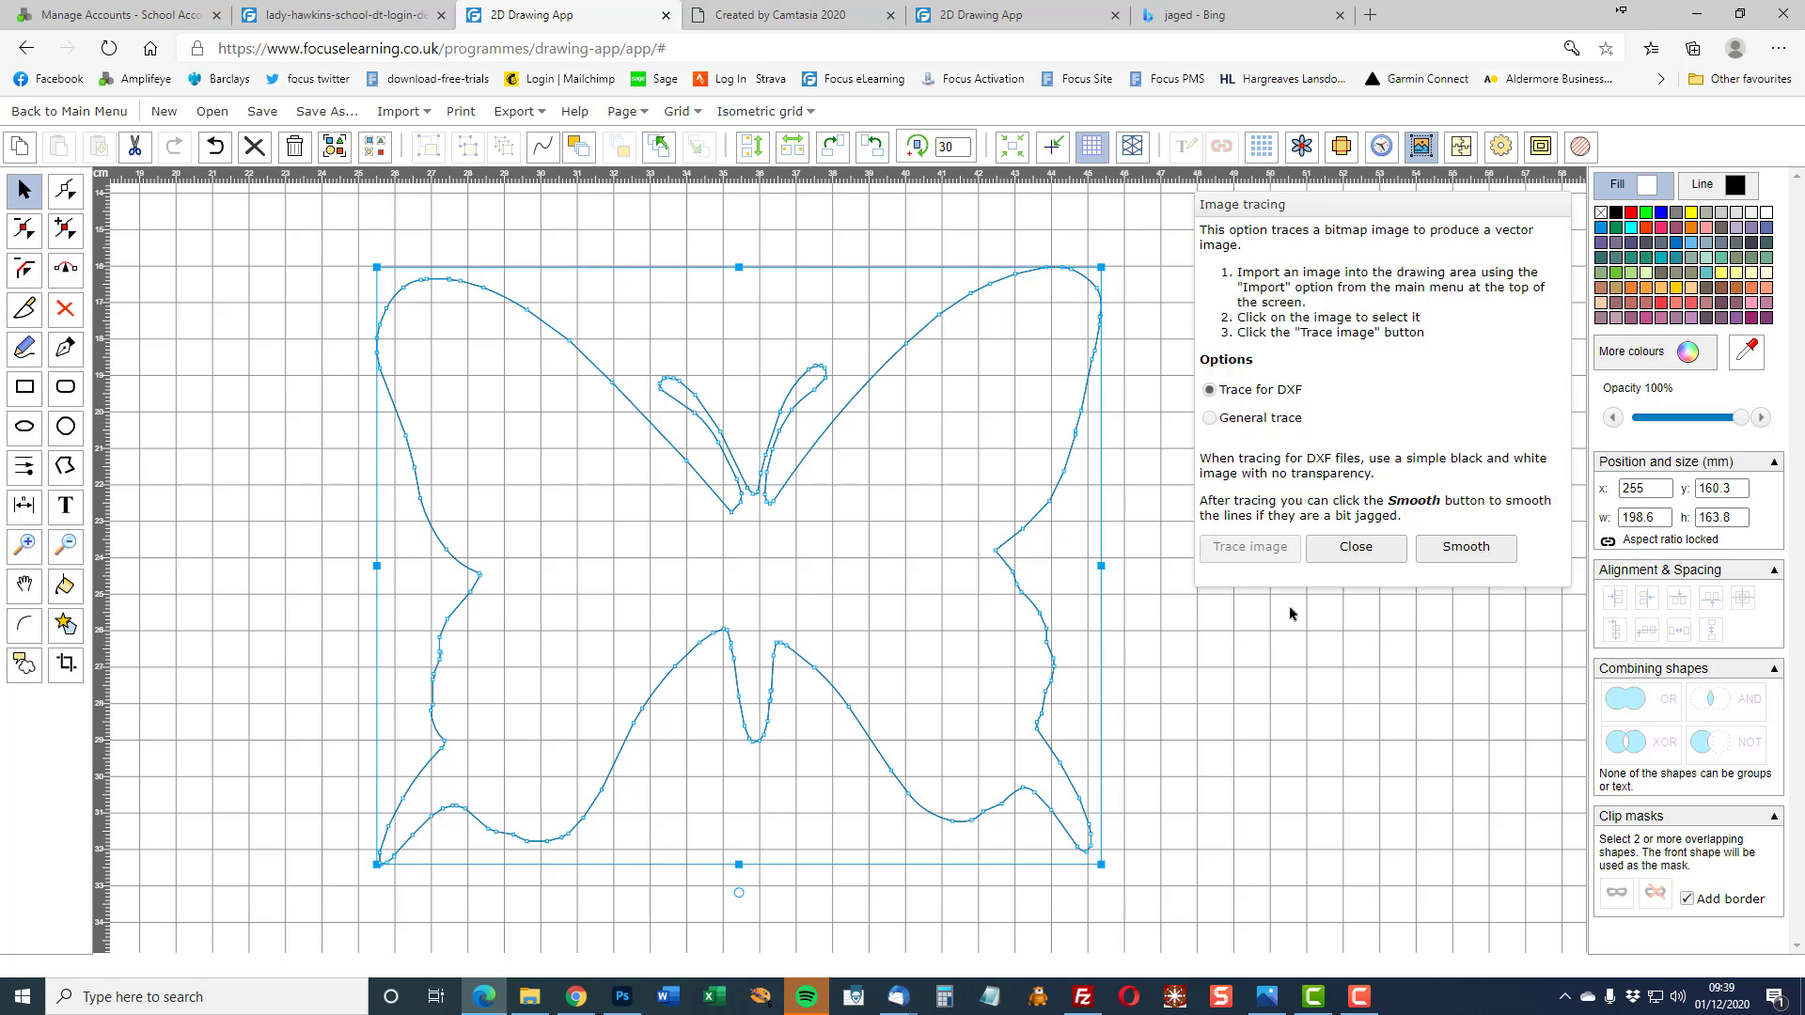
click(1455, 550)
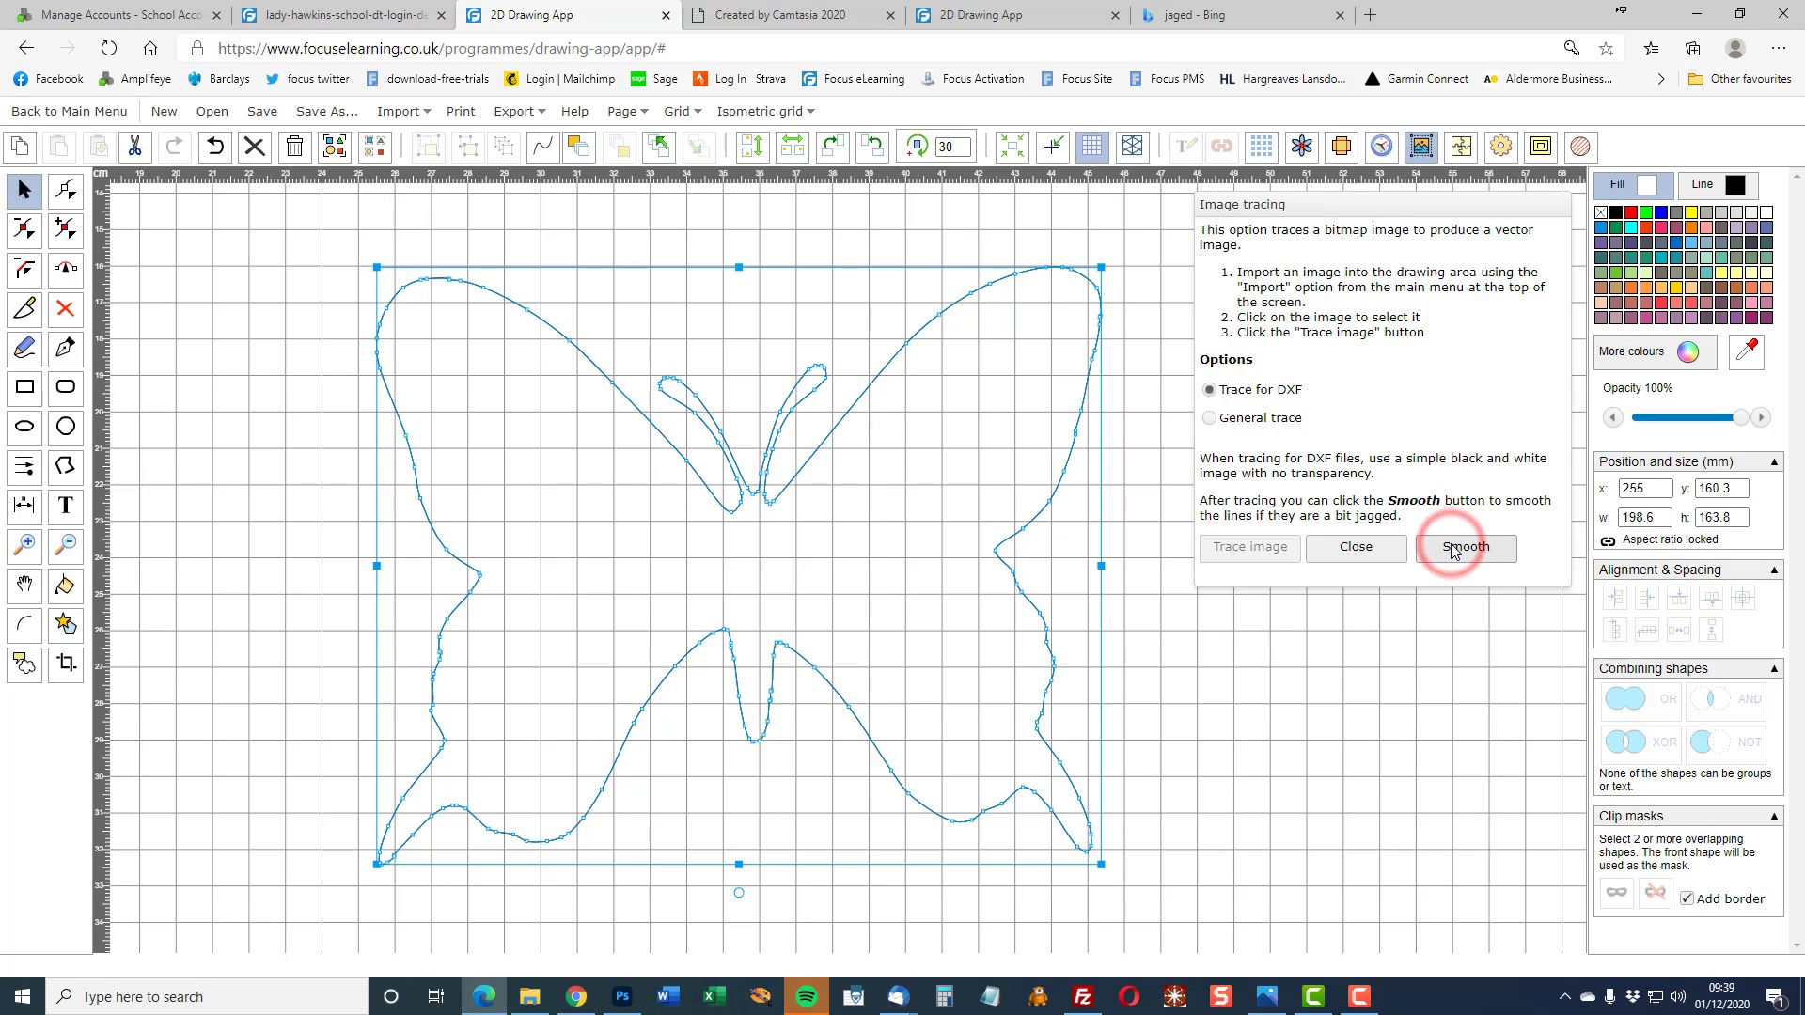
click(1347, 554)
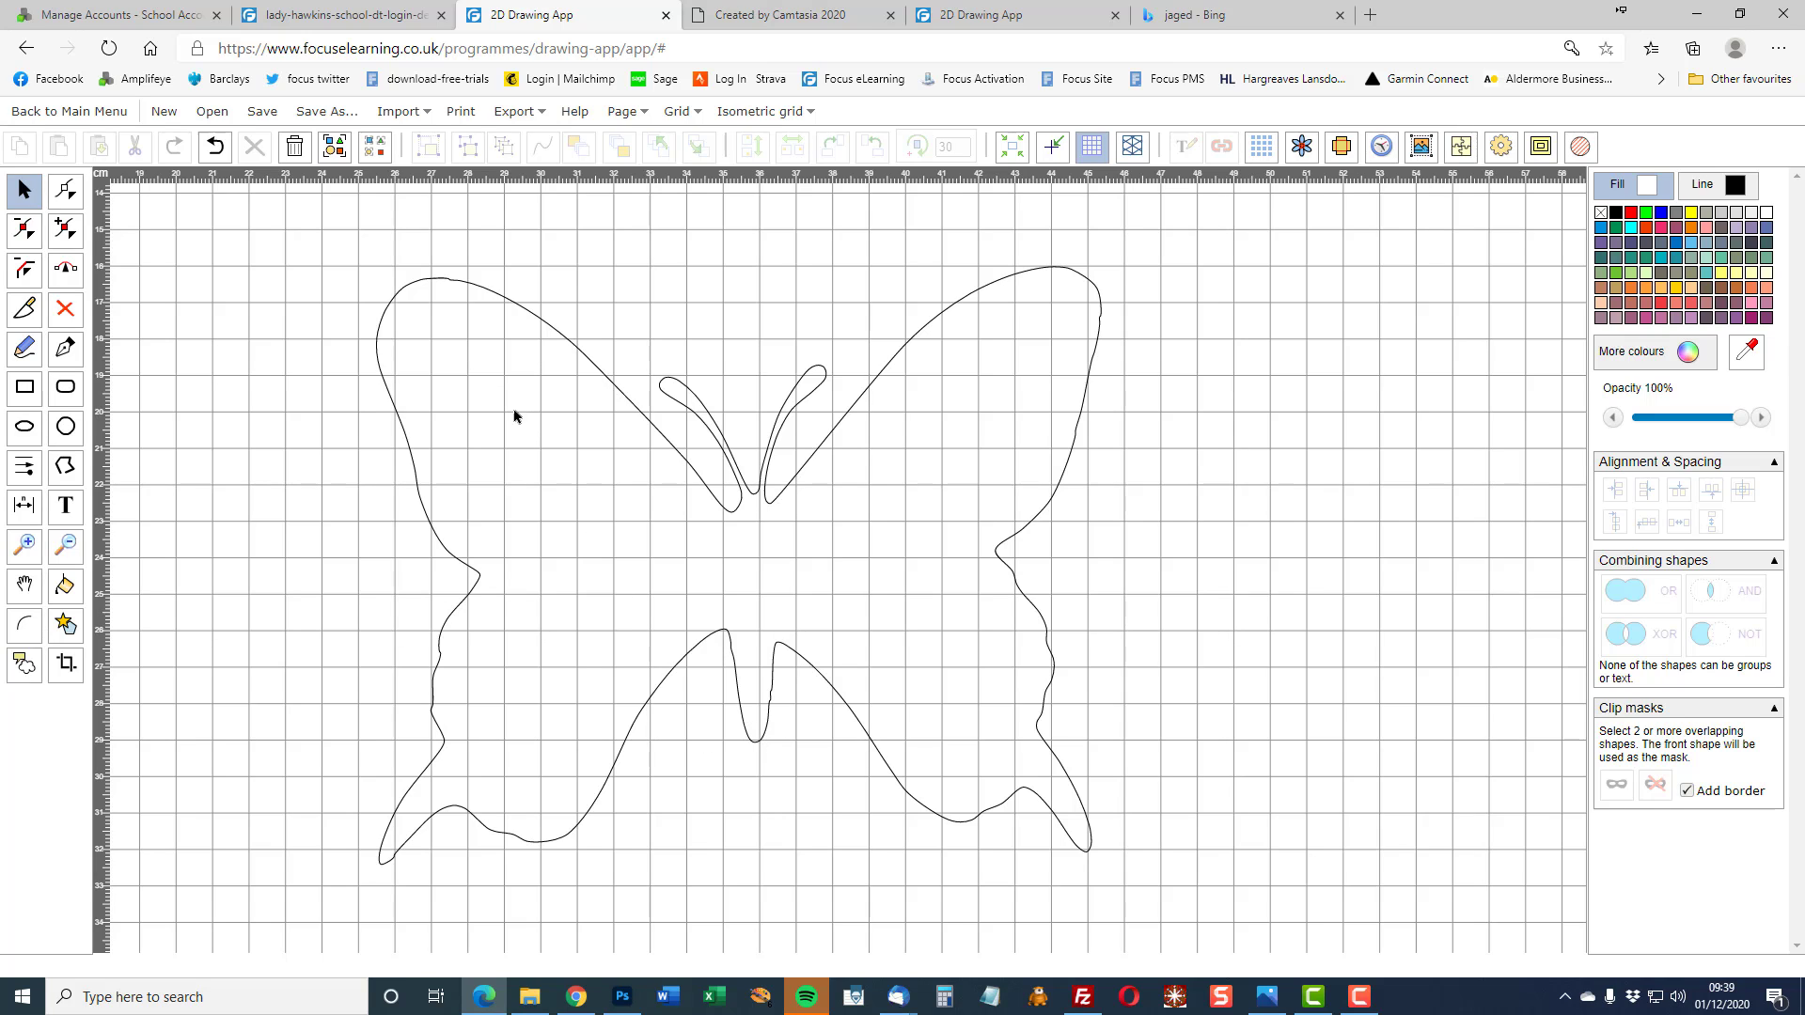
Step: Delete the stray point at the bump on top of the butterfly's left wing and reshape the curve there
scroll(447, 279, up, 5)
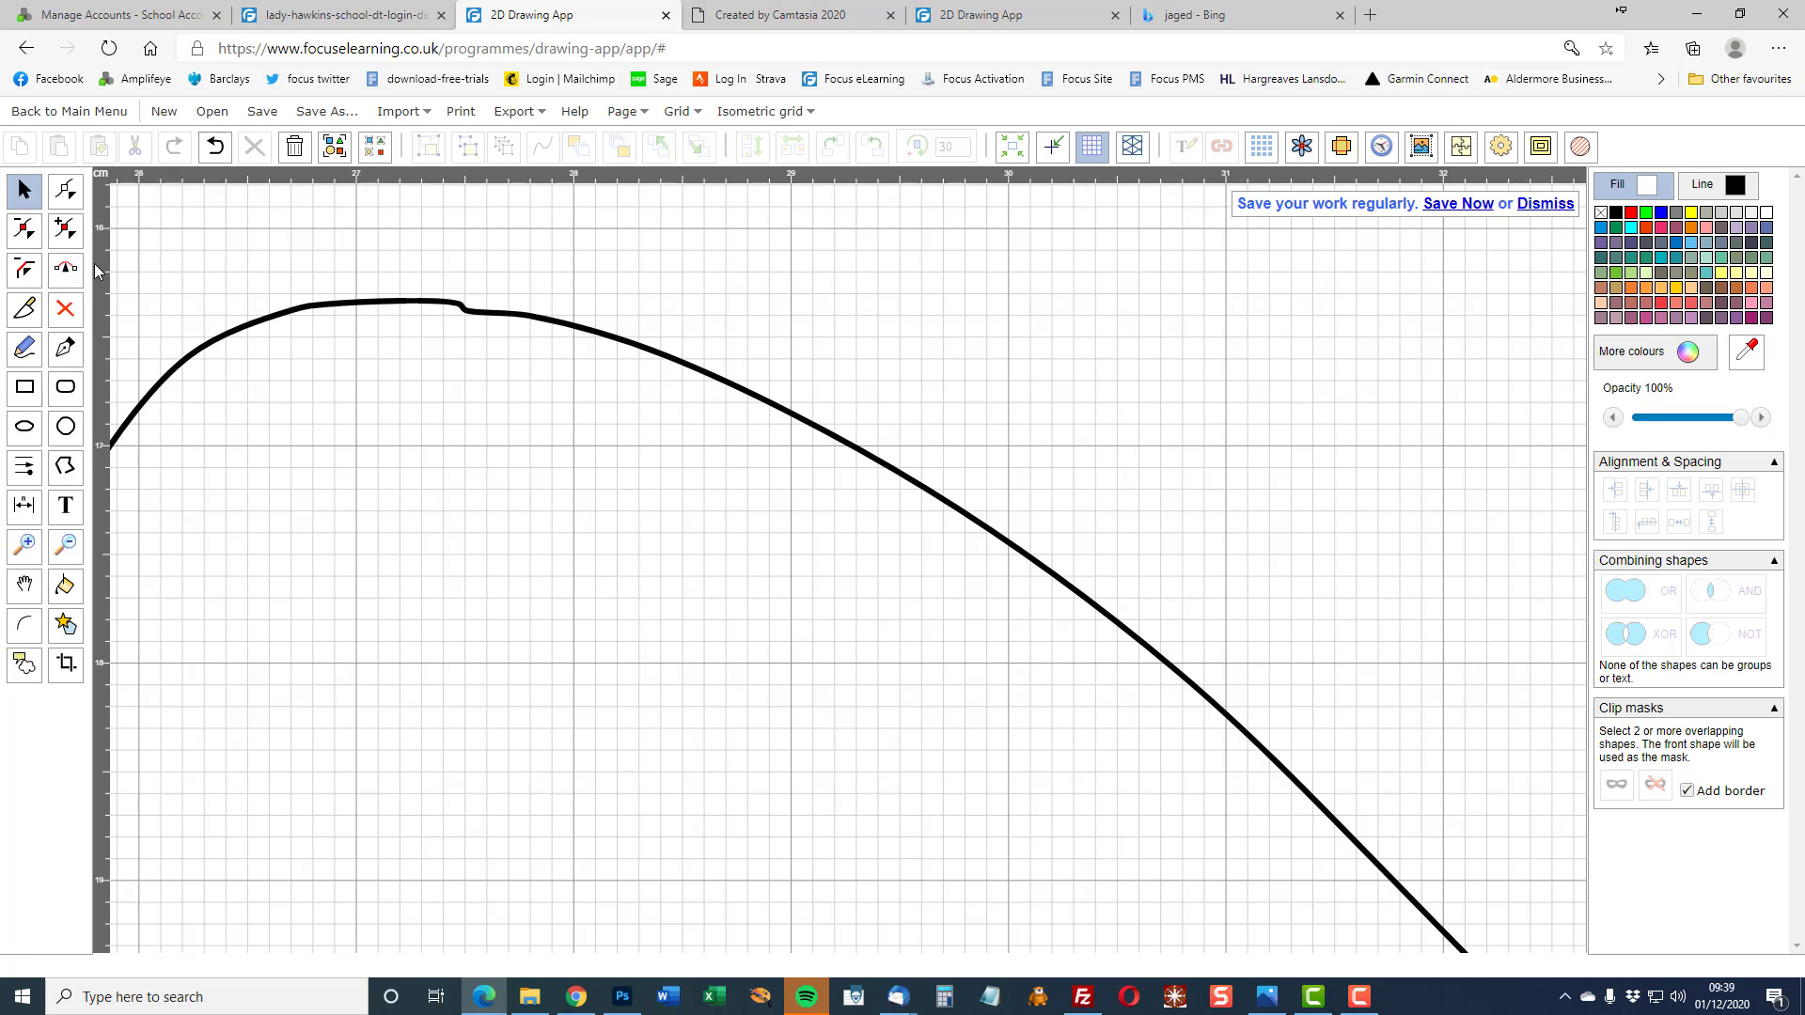
click(24, 229)
click(419, 301)
click(465, 310)
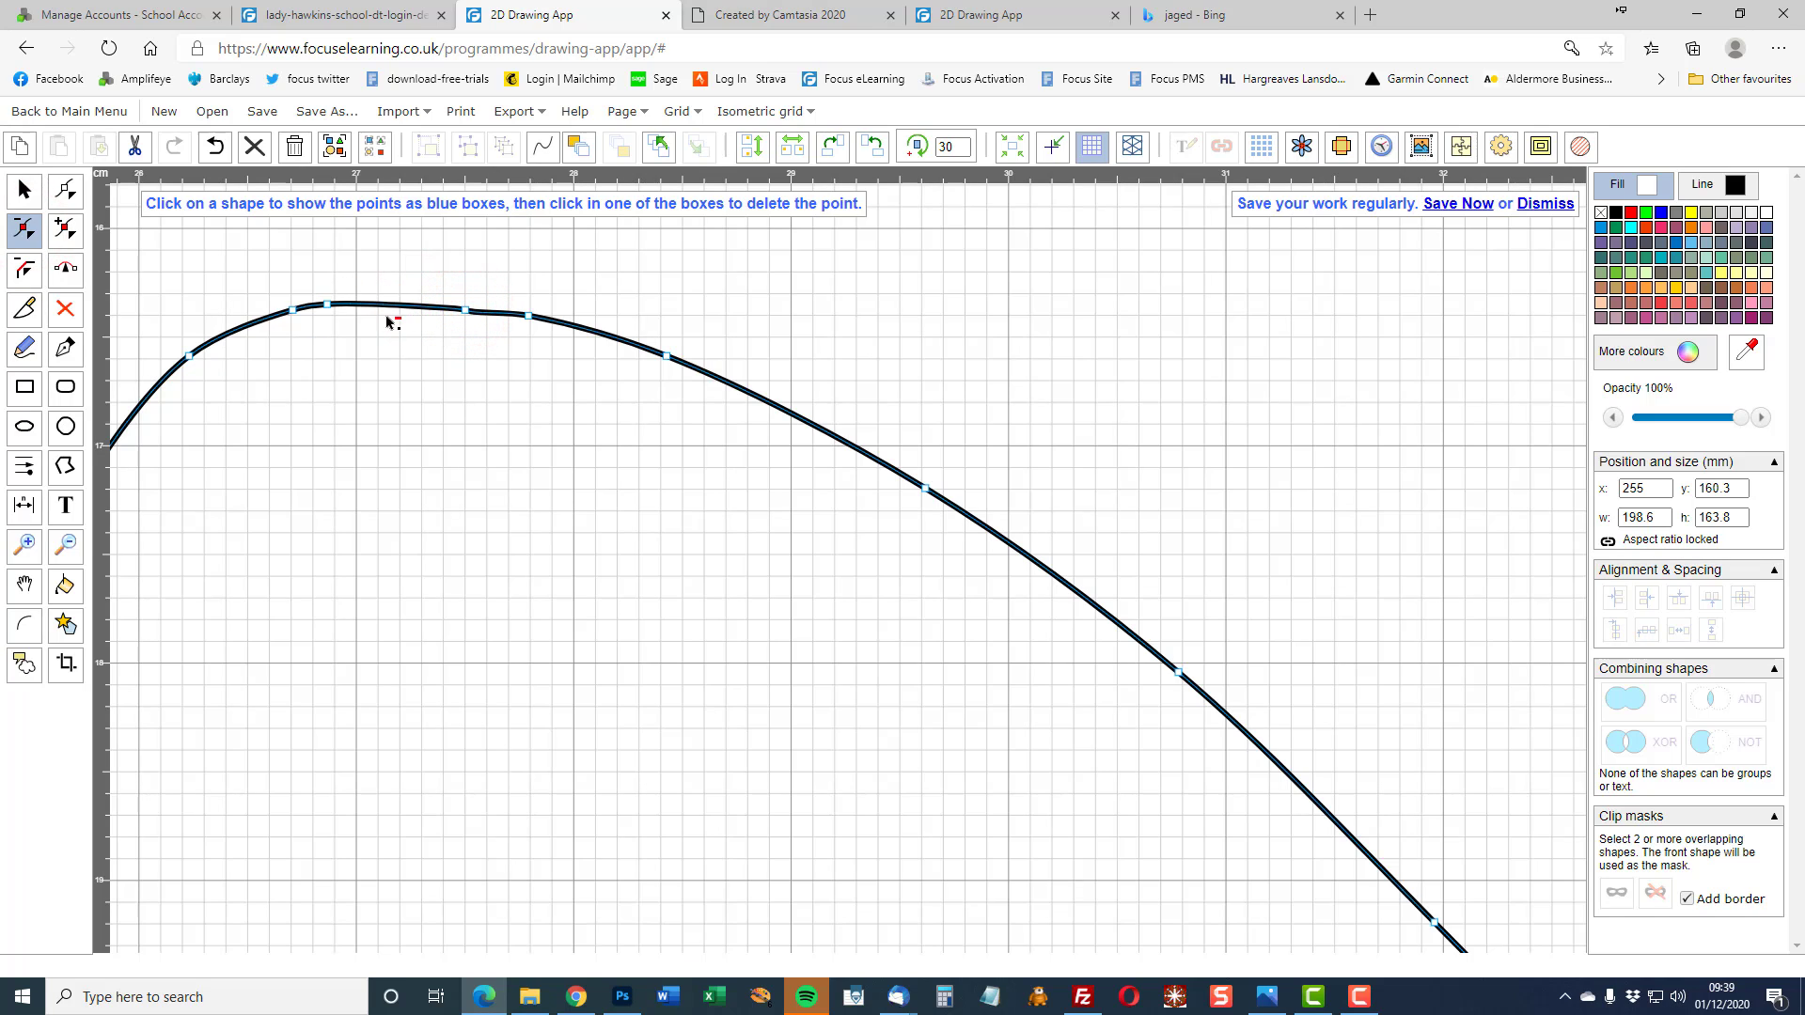
click(65, 270)
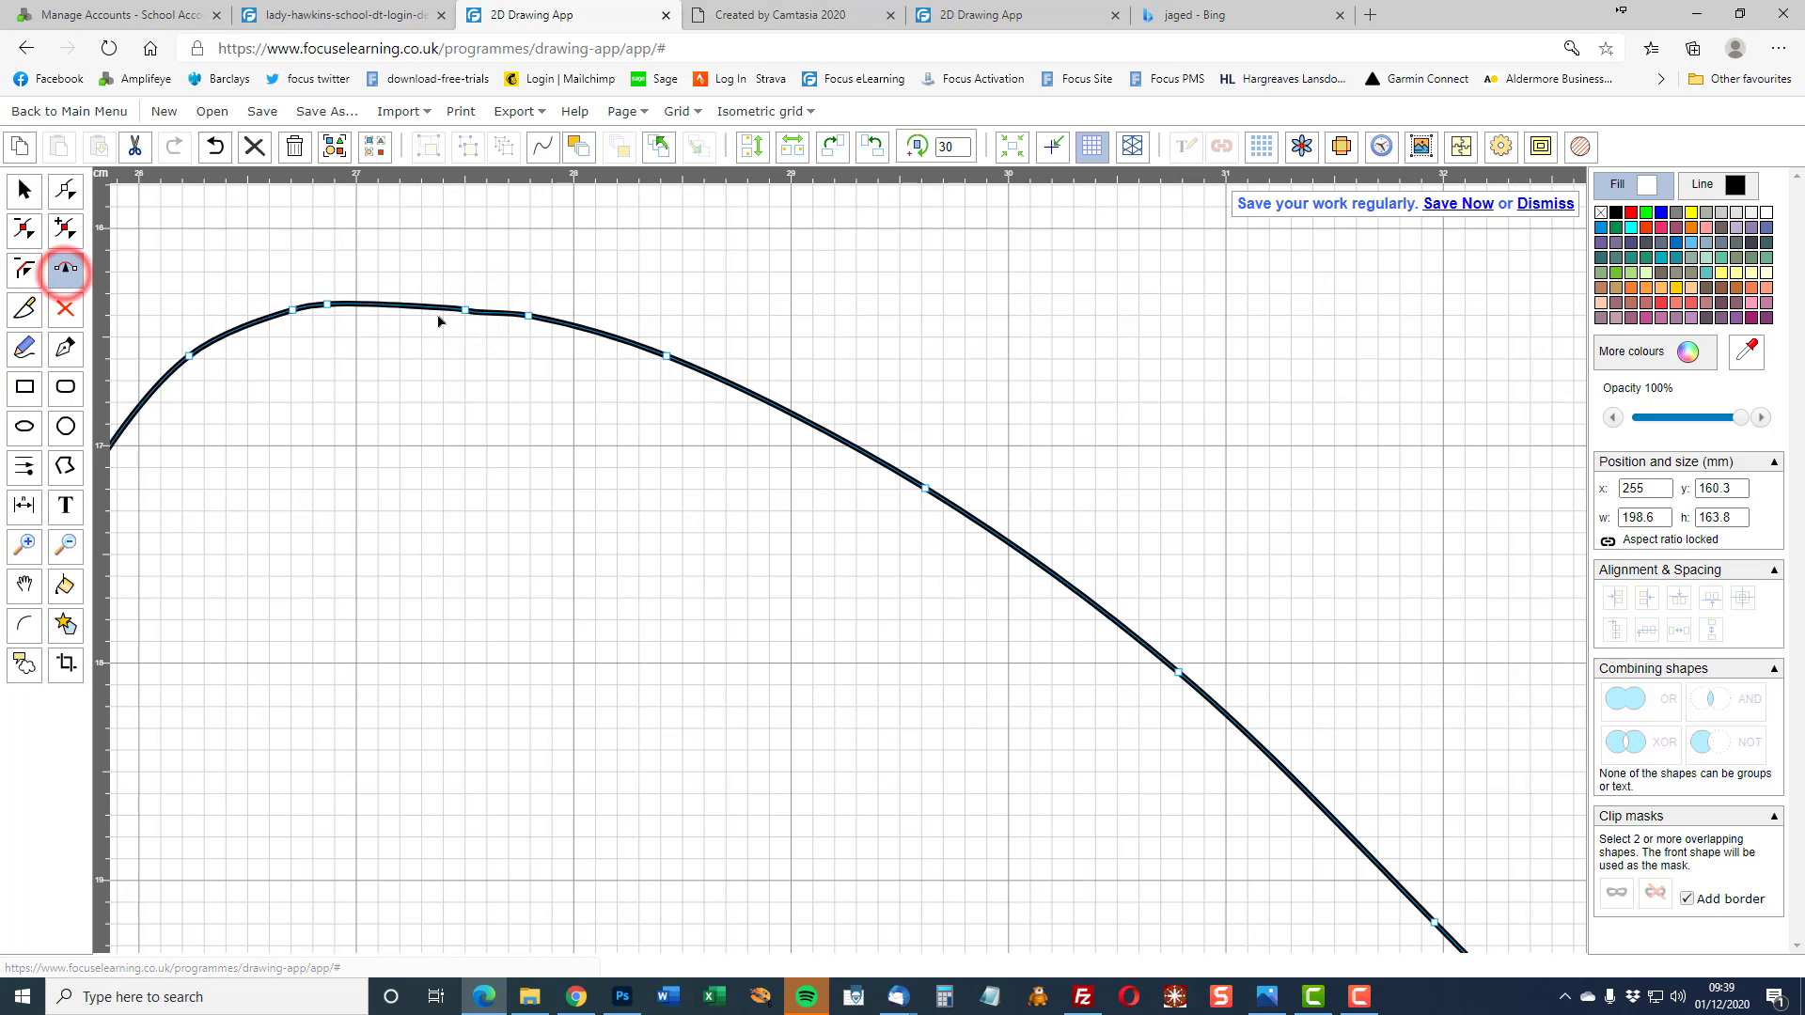
click(467, 310)
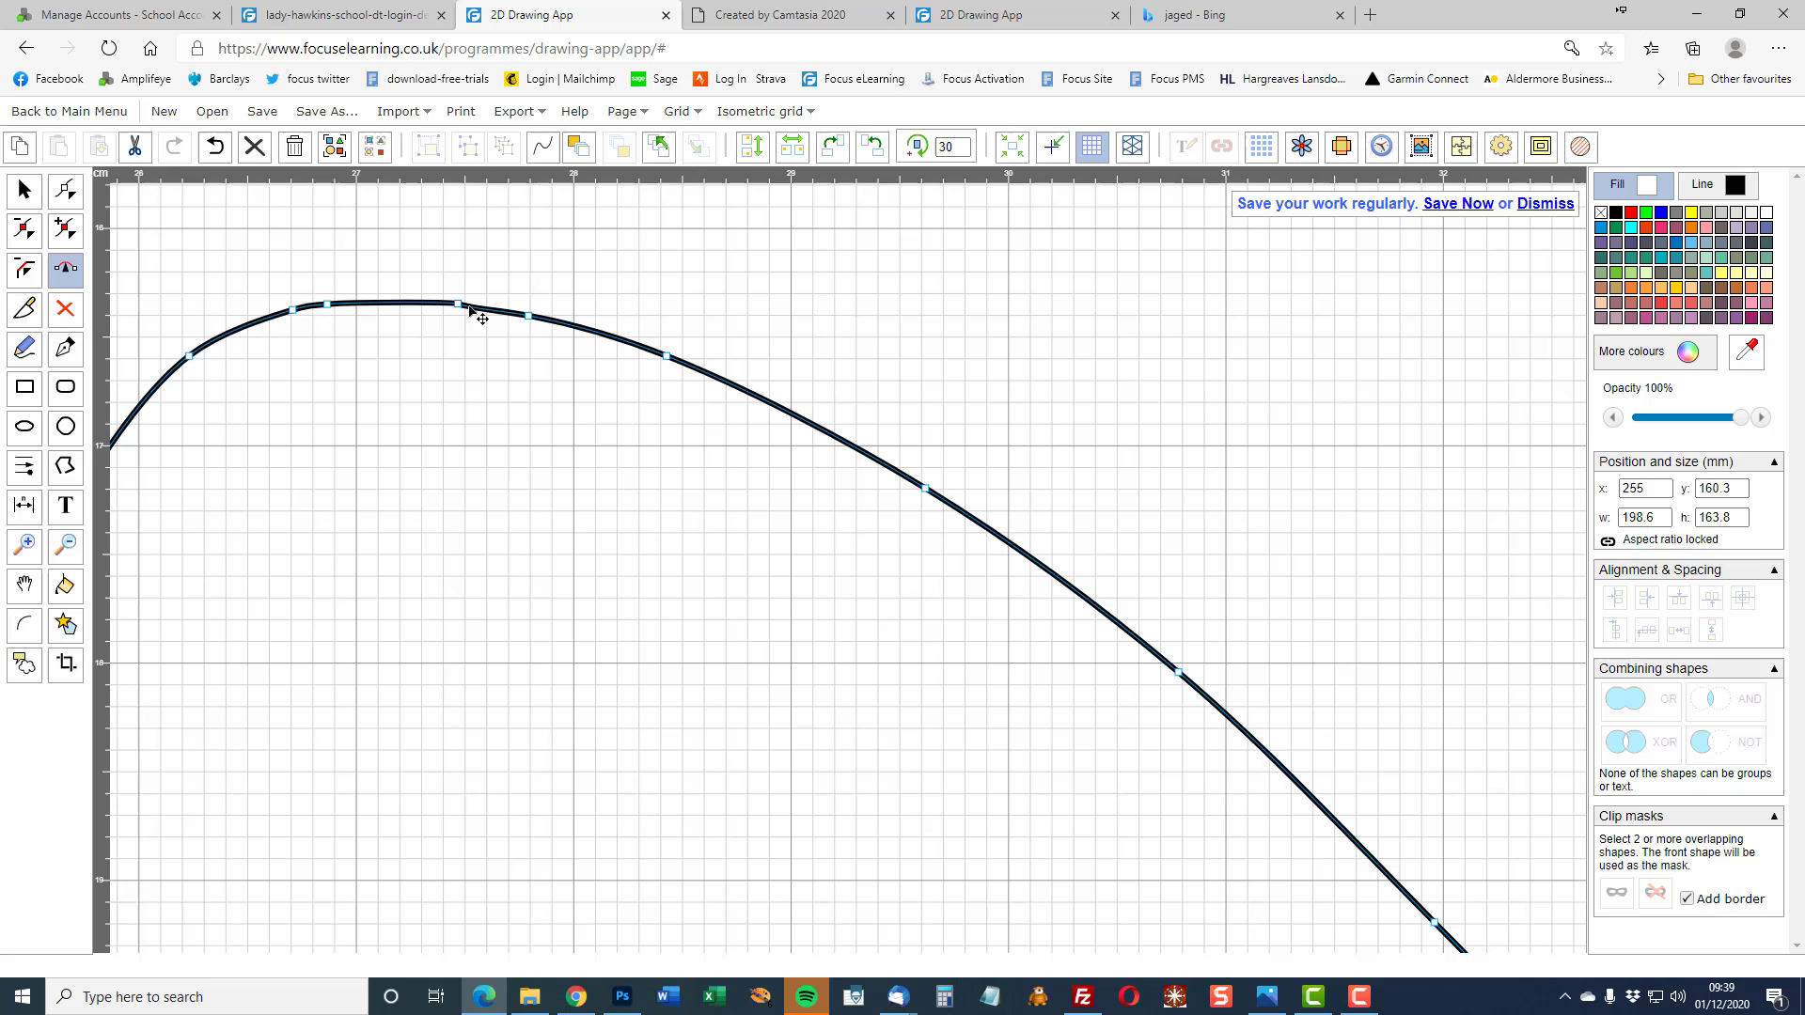
click(404, 302)
Step: Add one outside contour with a spacing of 2 to the butterfly outline
scroll(621, 491, down, 5)
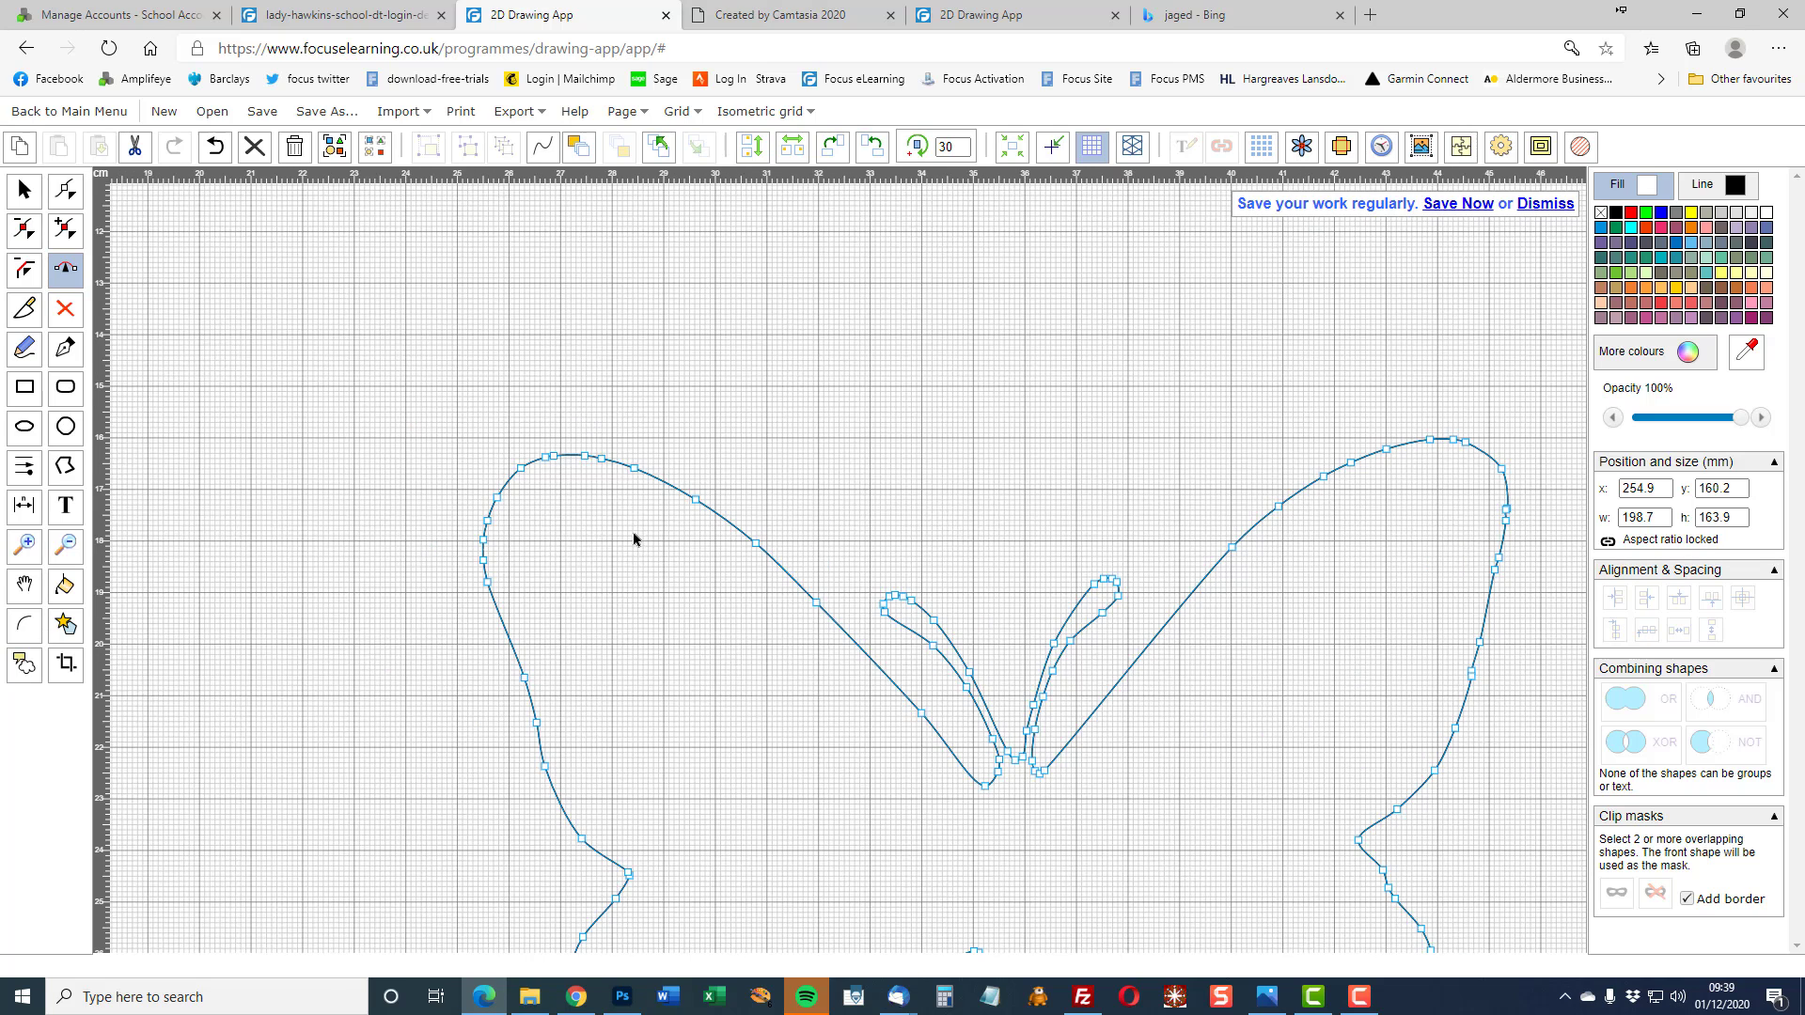
scroll(670, 571, down, 1)
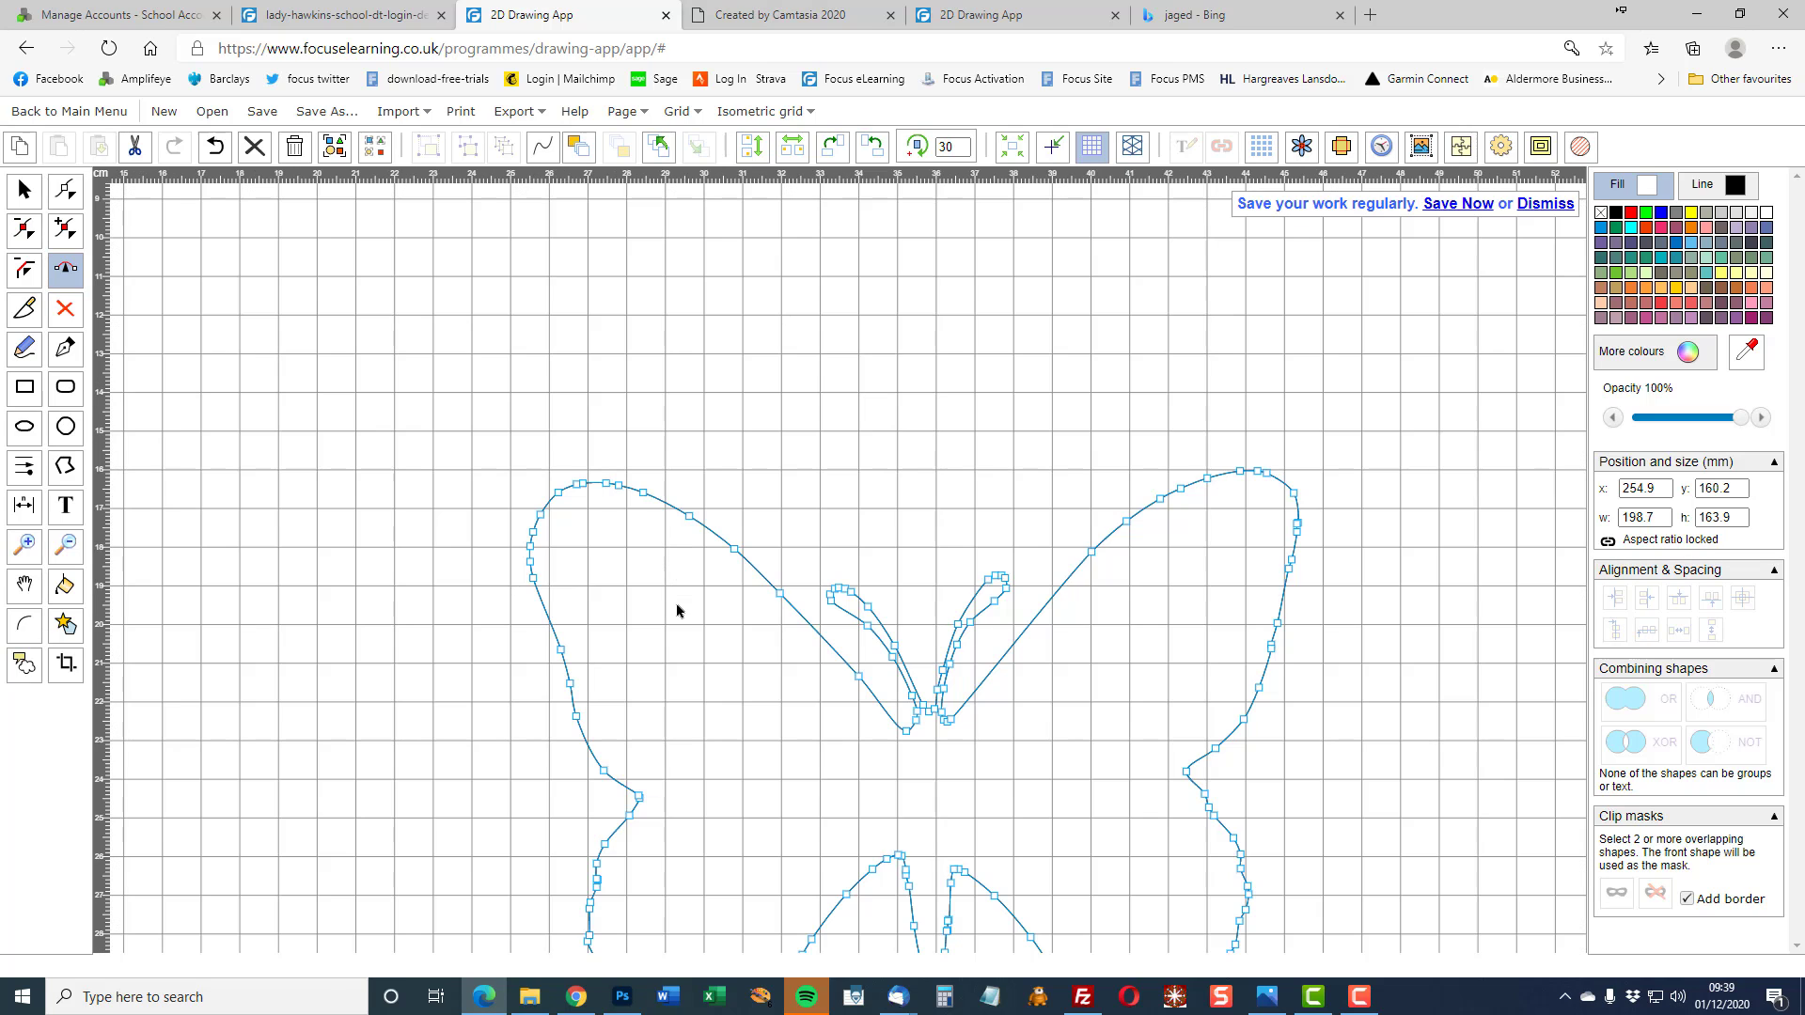
click(24, 585)
drag(737, 604, 605, 384)
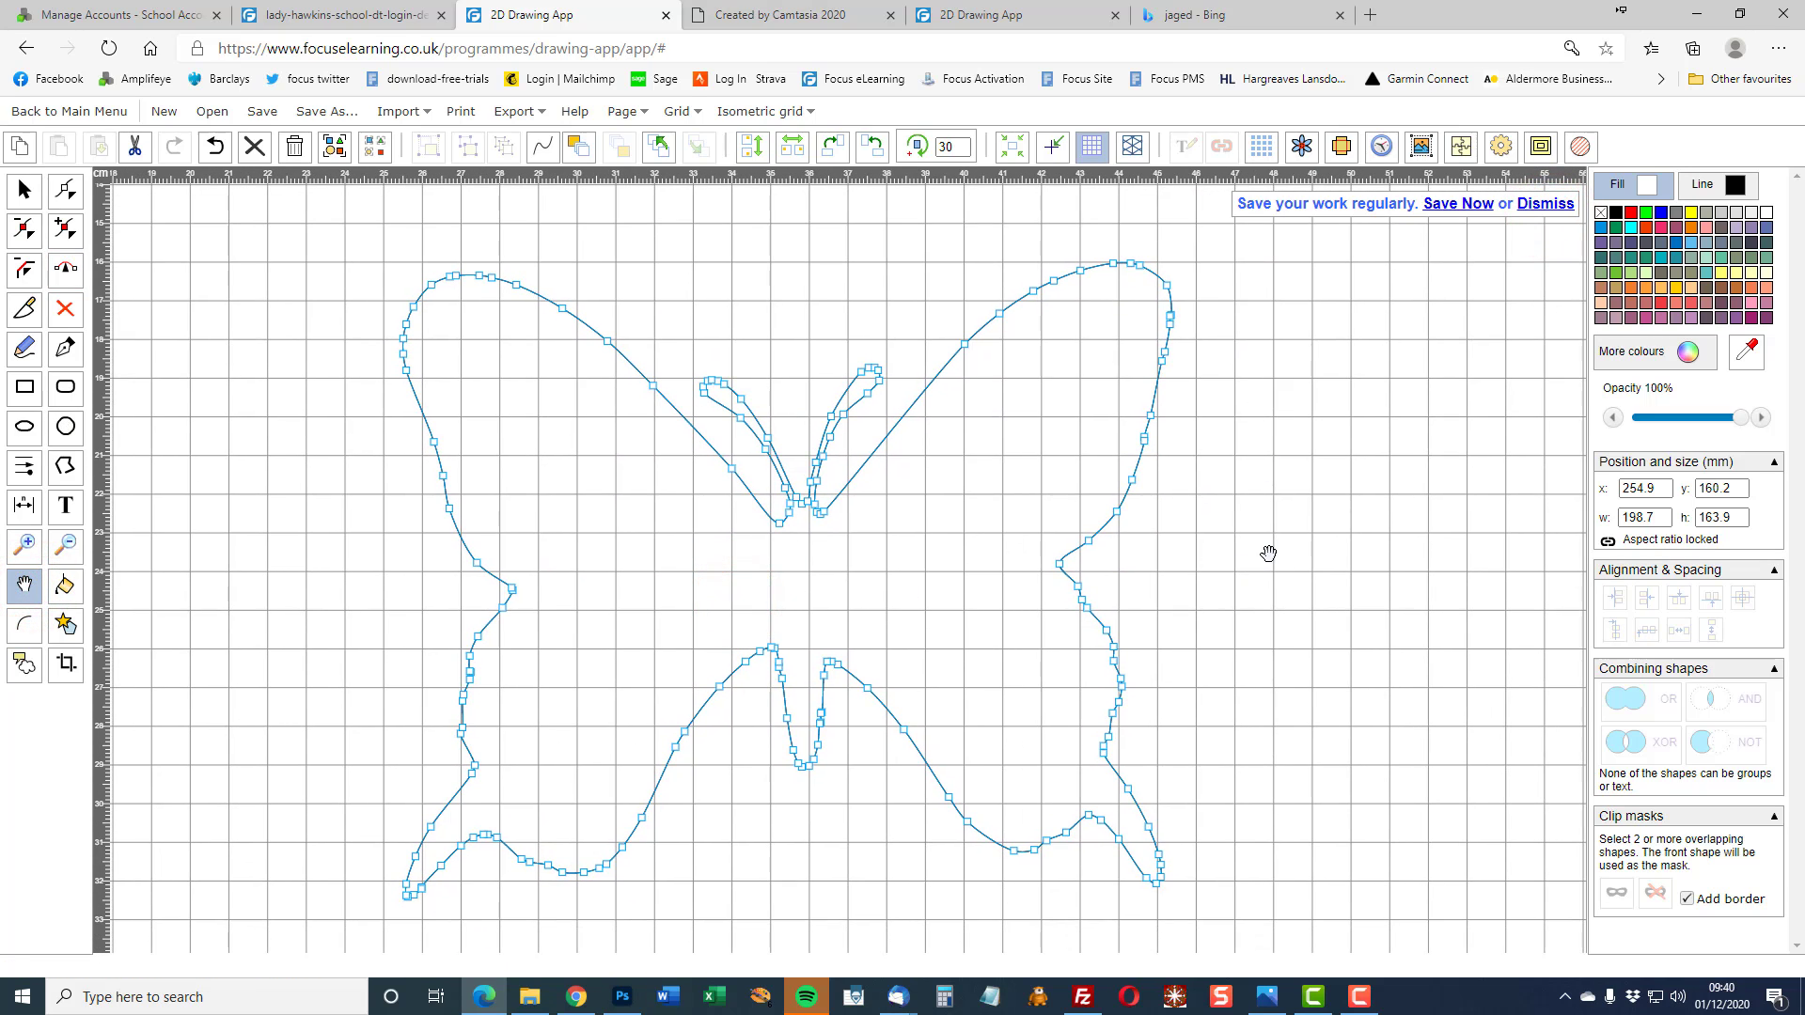
click(25, 189)
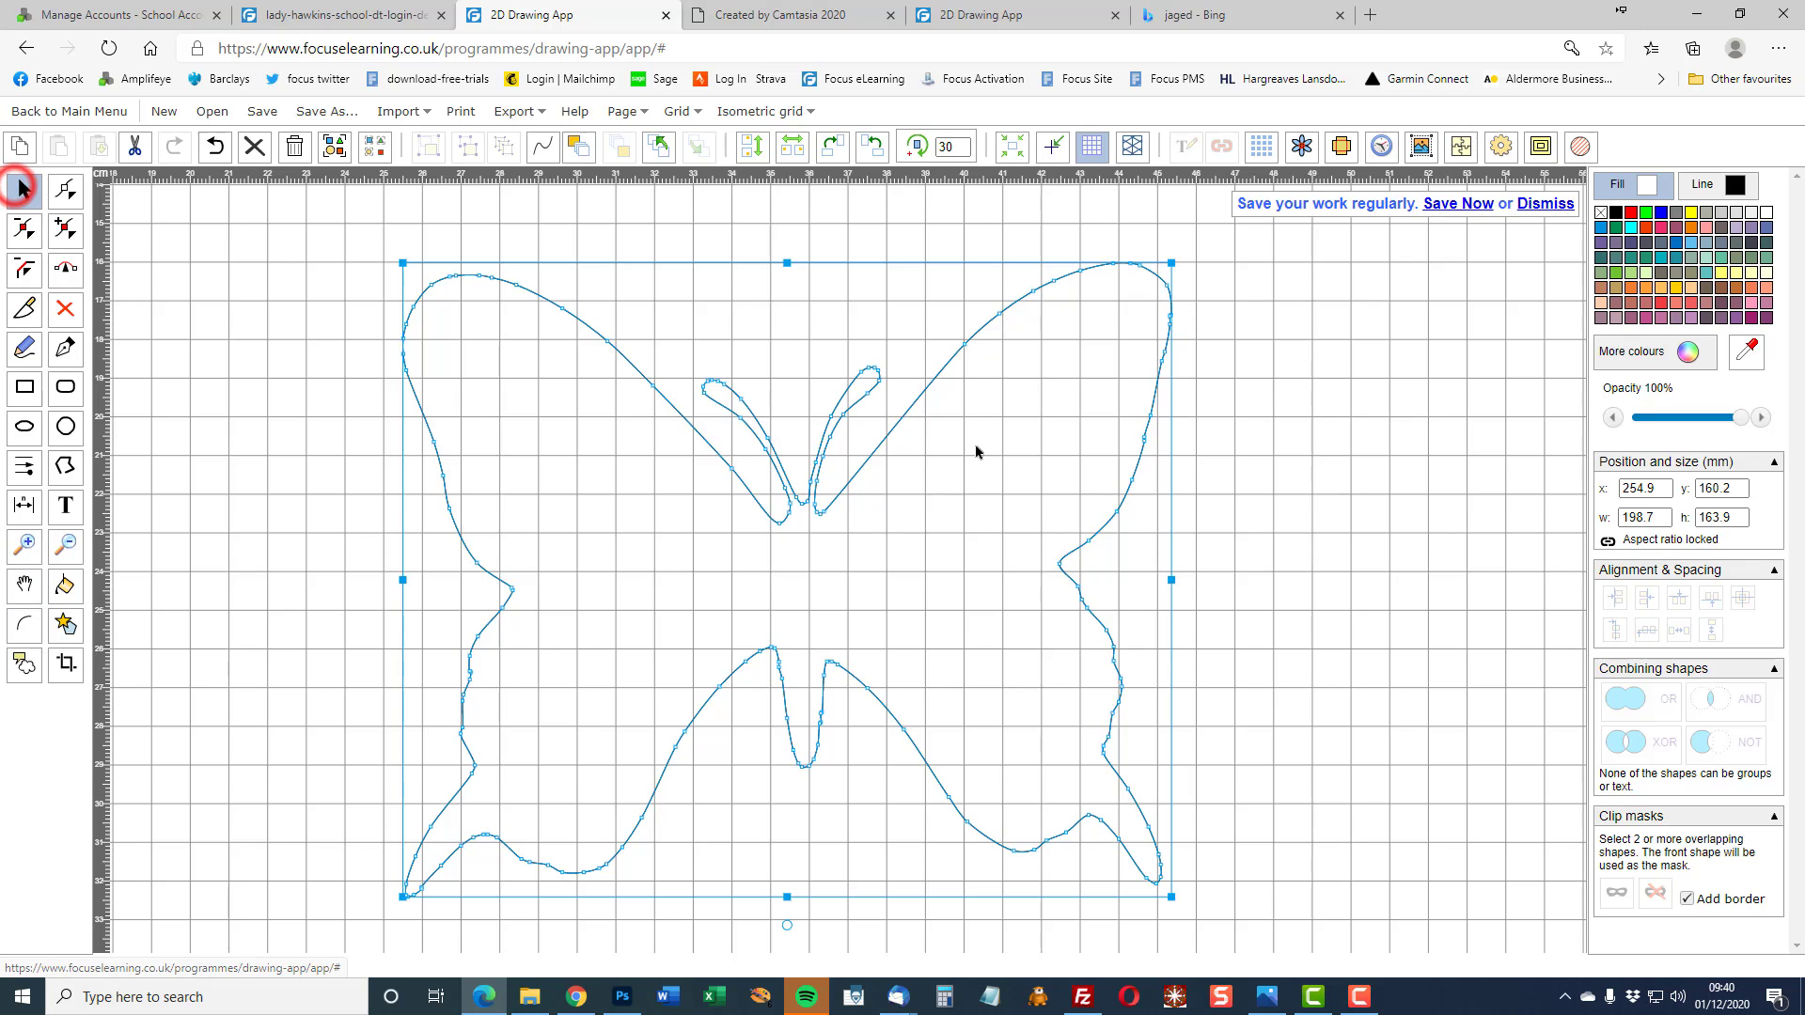
click(1536, 206)
click(1540, 146)
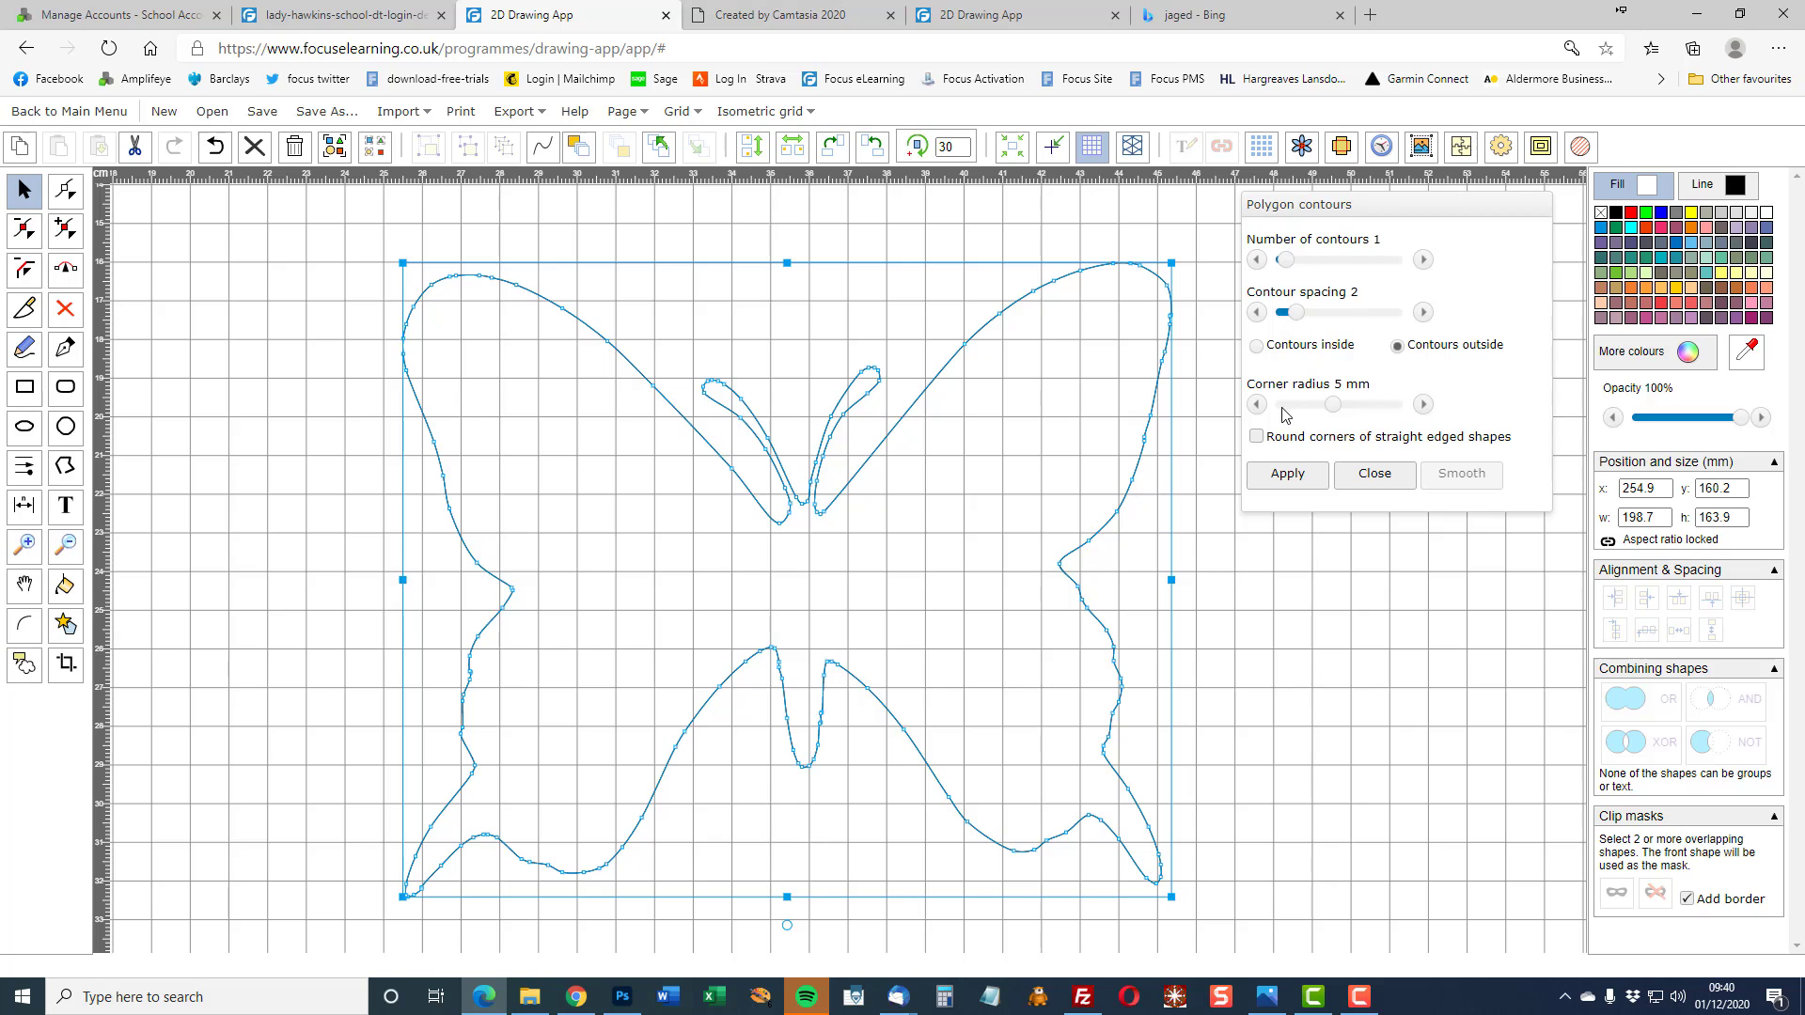
click(1277, 479)
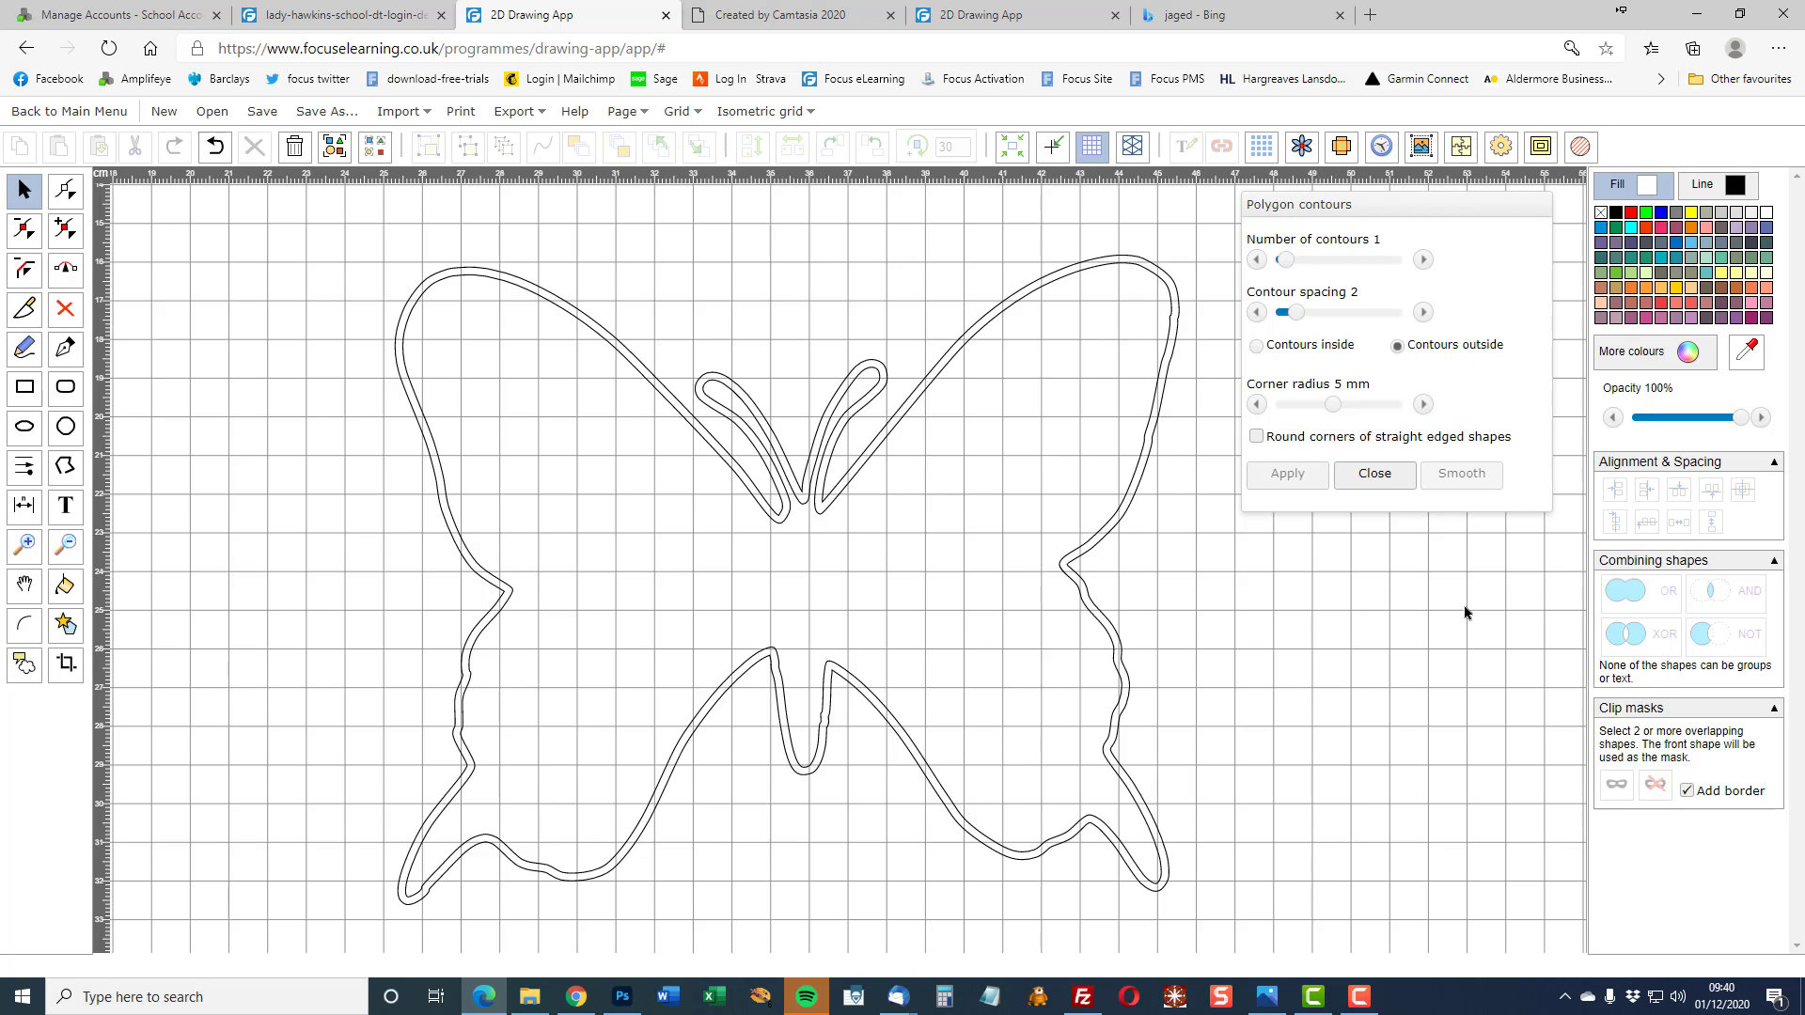
Step: Undo the spacing 2 contour and add one outside contour with a spacing of 9 to the butterfly outline
click(215, 146)
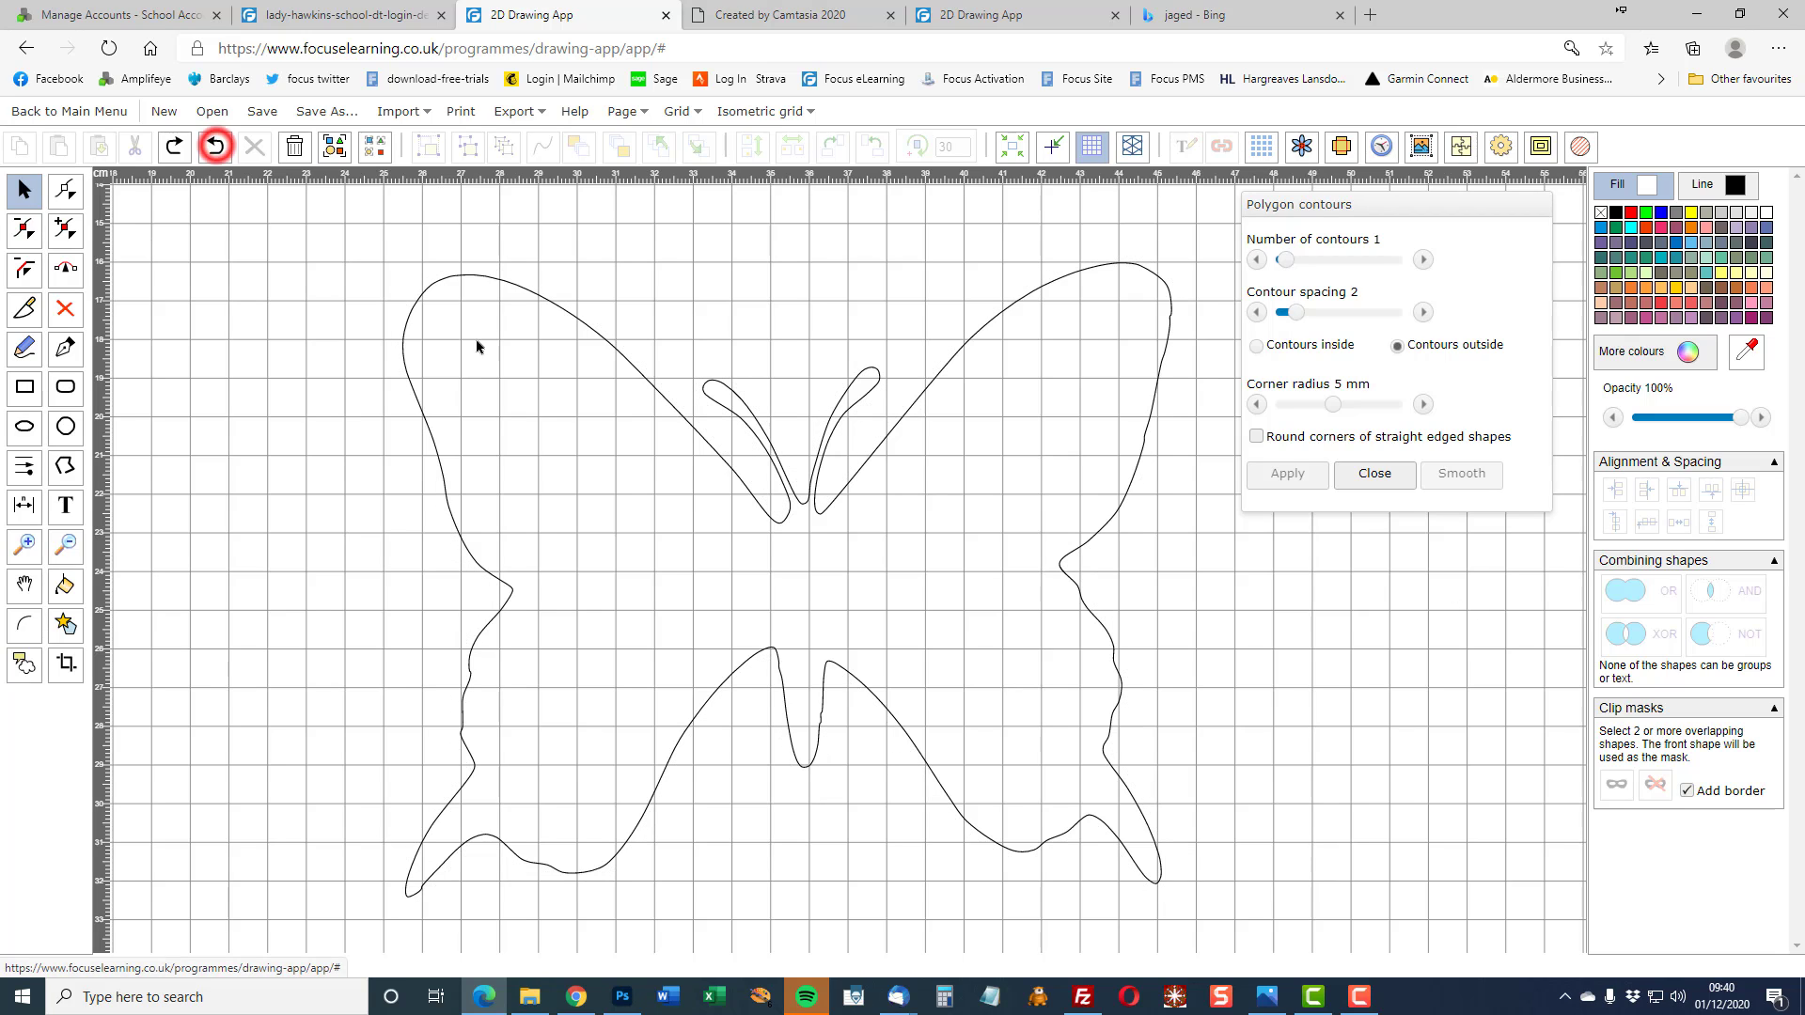
click(616, 352)
drag(1295, 322, 1364, 327)
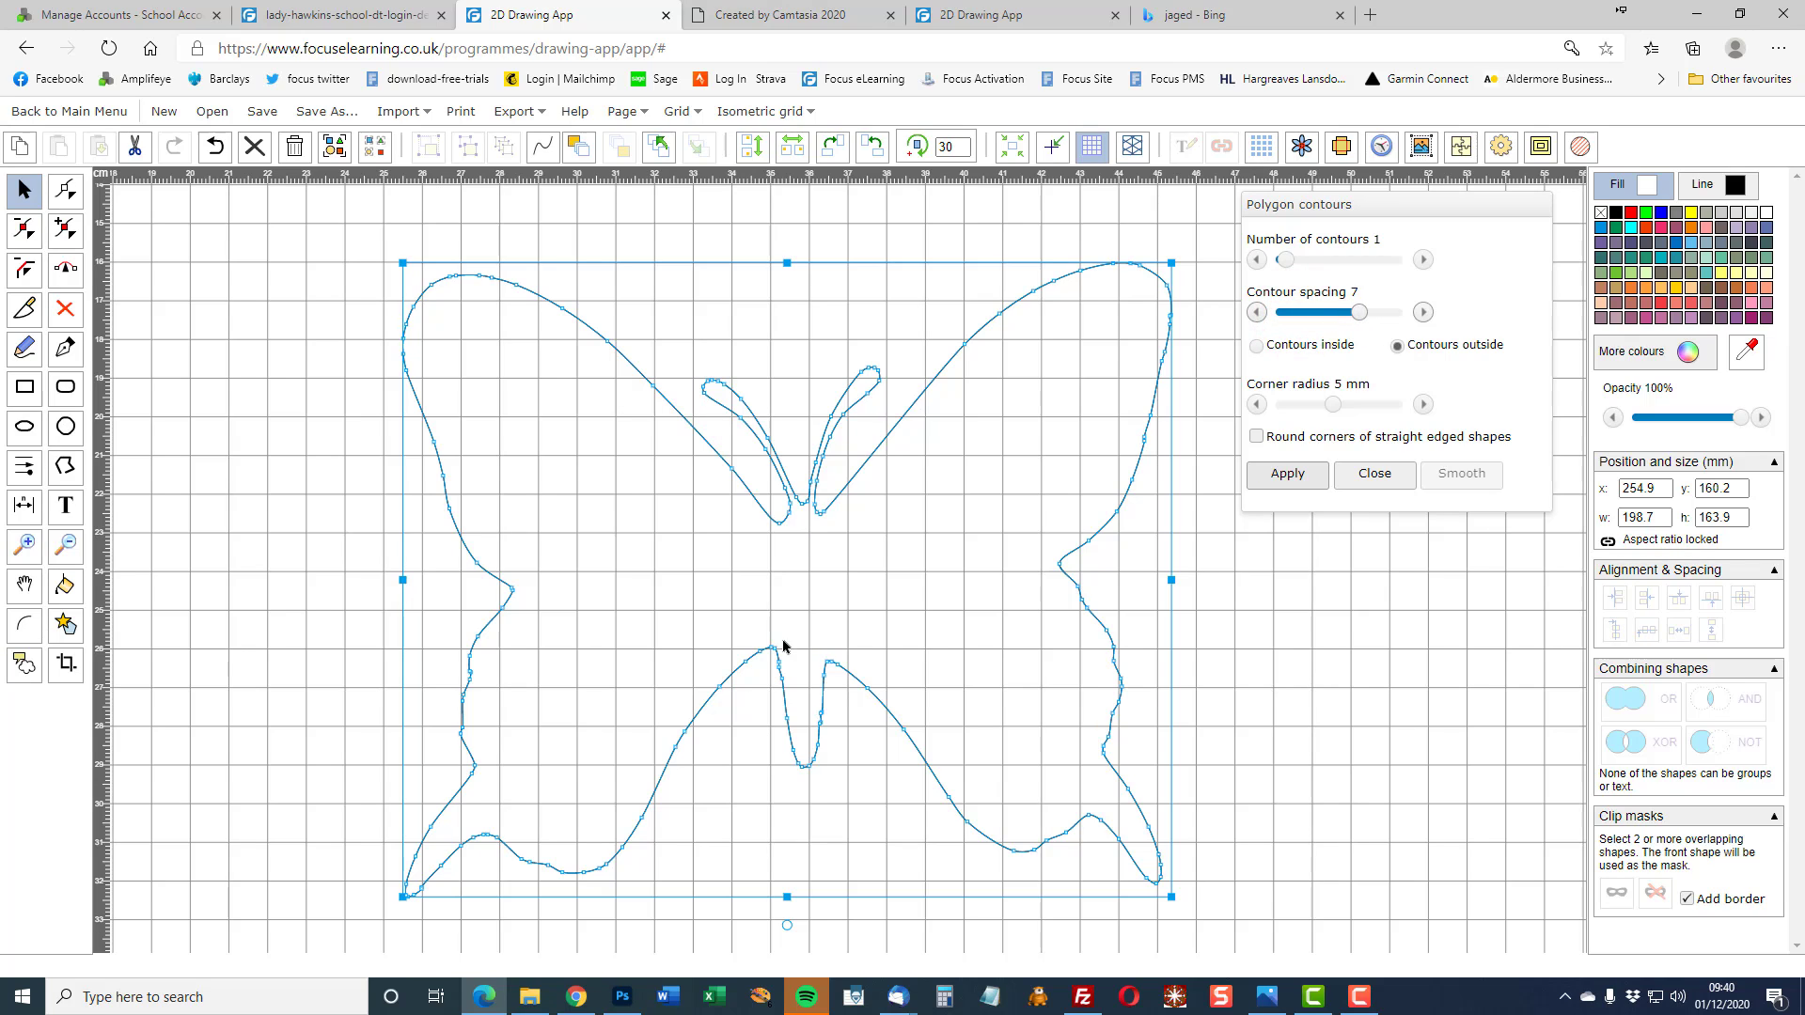
drag(1365, 319, 1395, 327)
click(1288, 475)
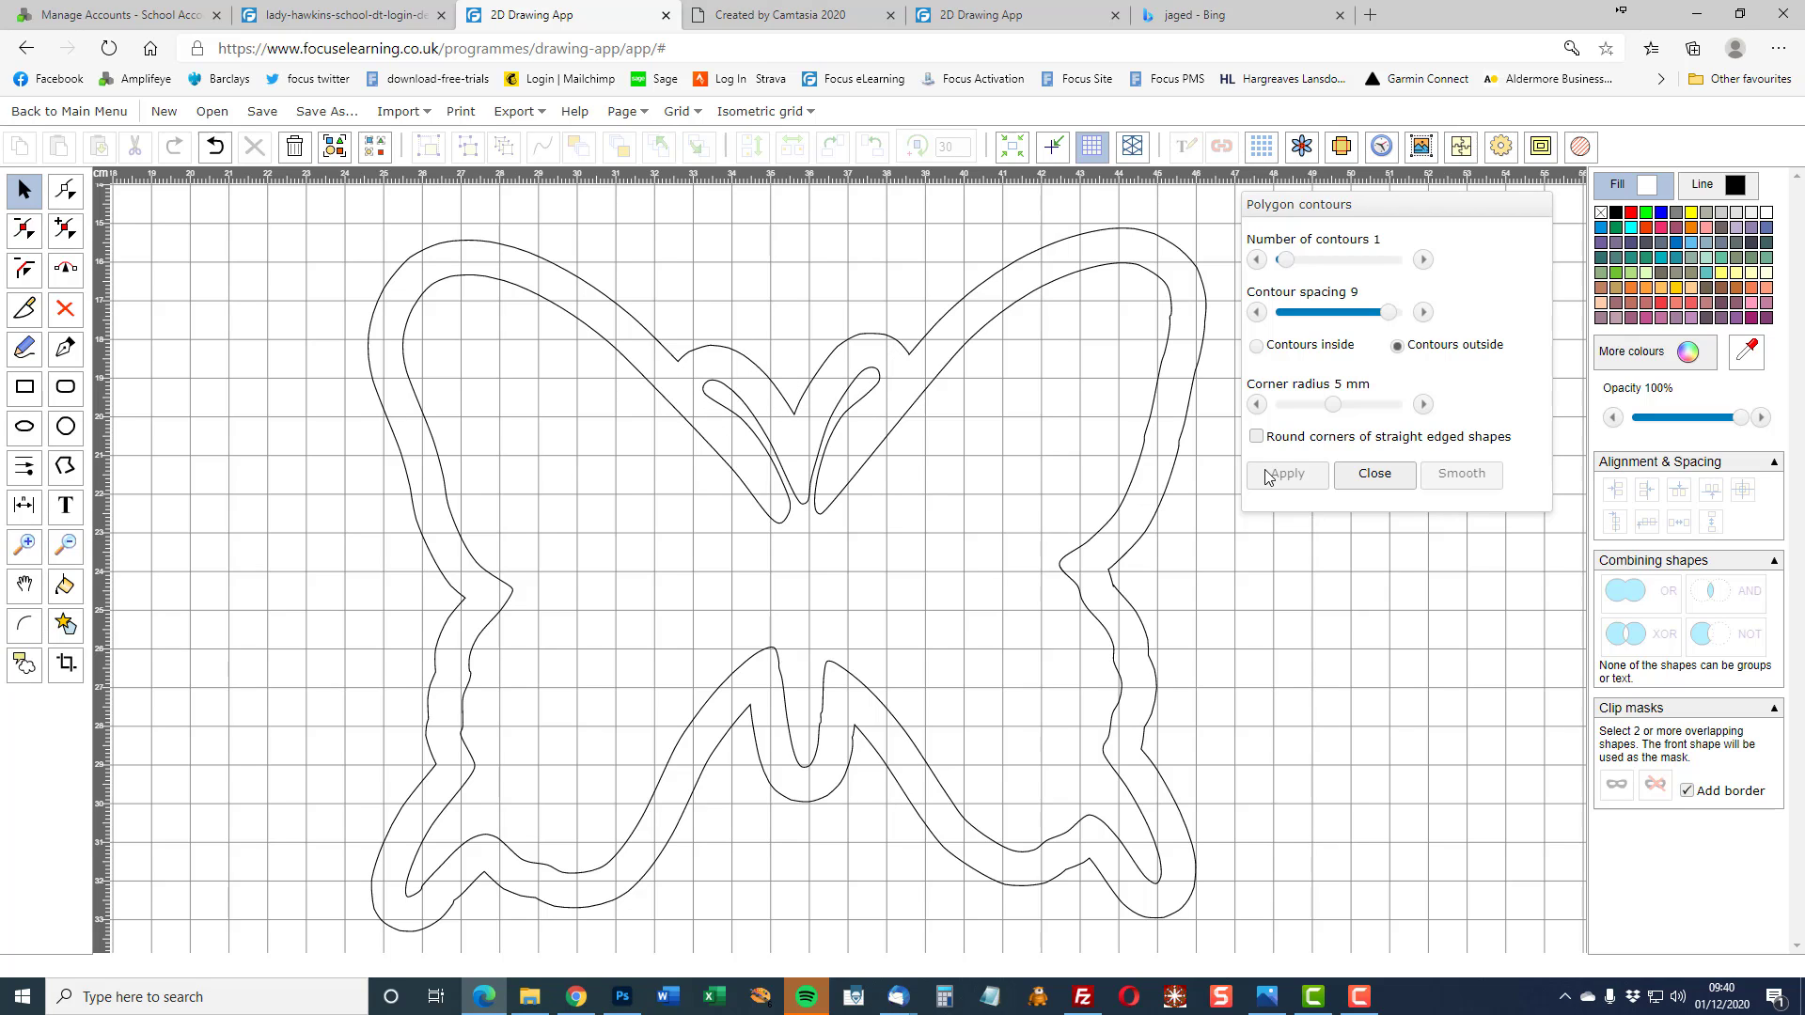
Step: Undo the spacing 9 contour and add one outside contour with a spacing of 5 to the butterfly outline
click(215, 146)
click(569, 314)
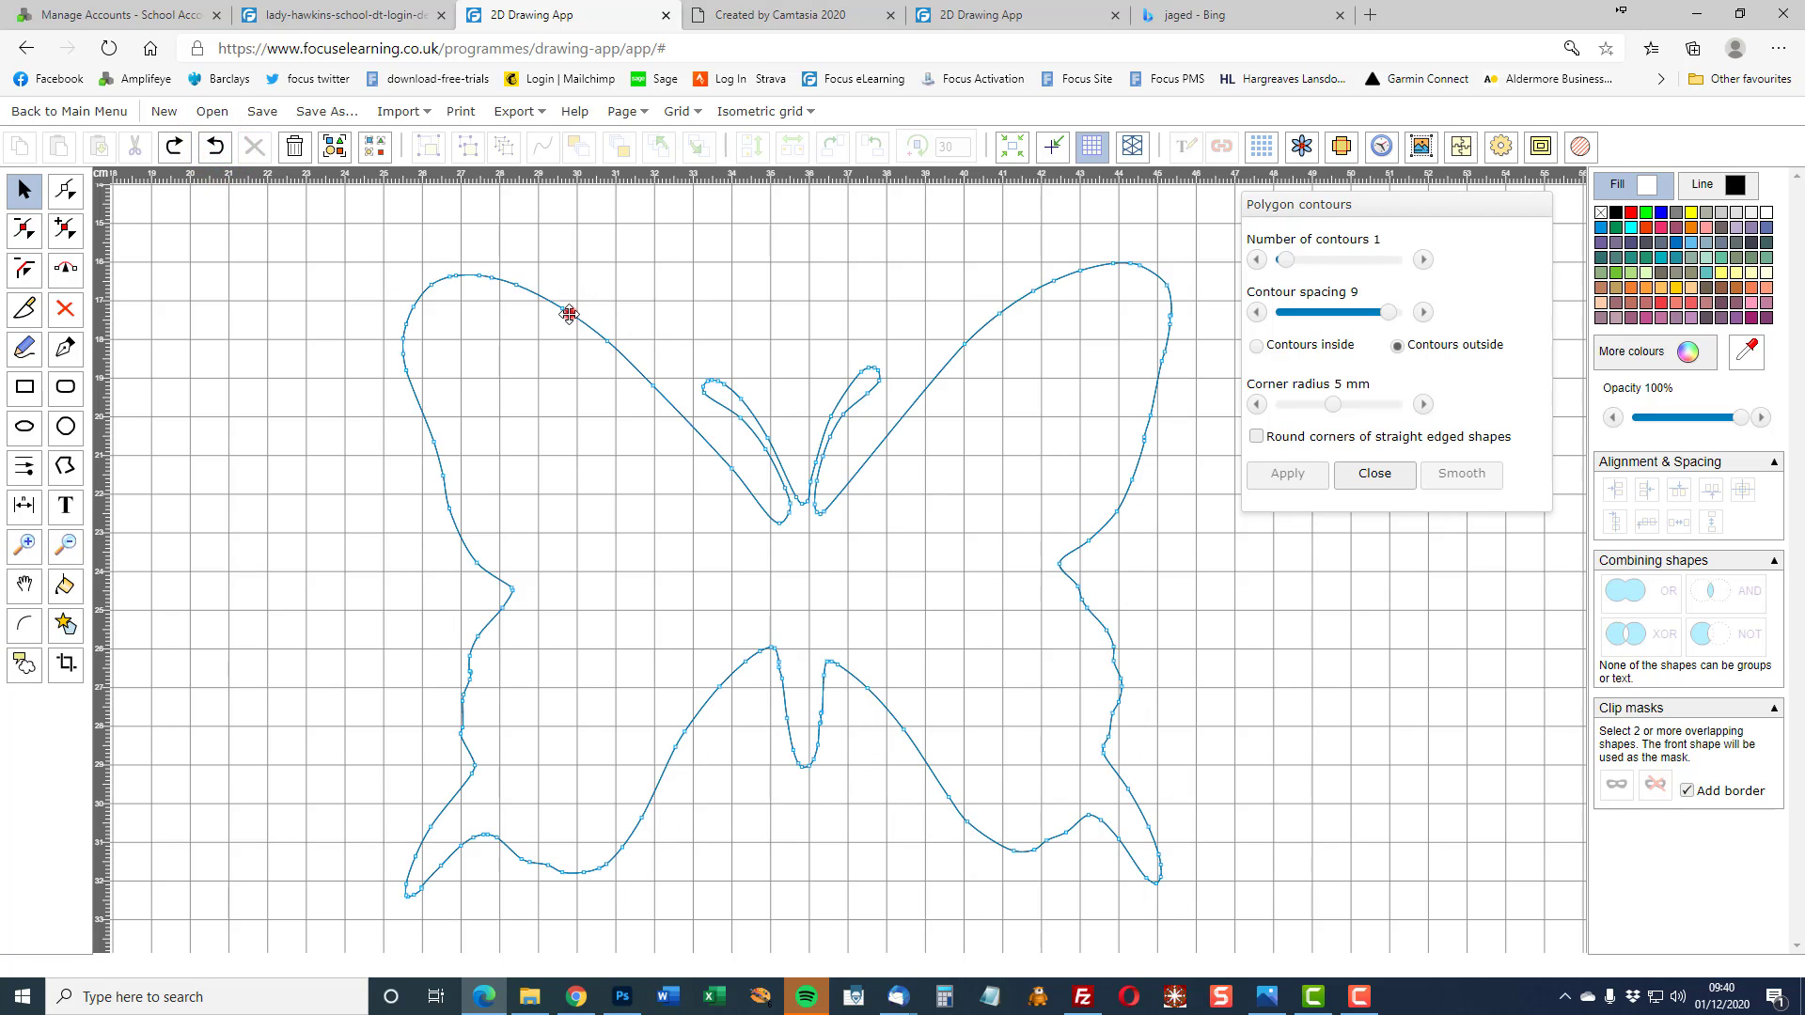
click(1386, 314)
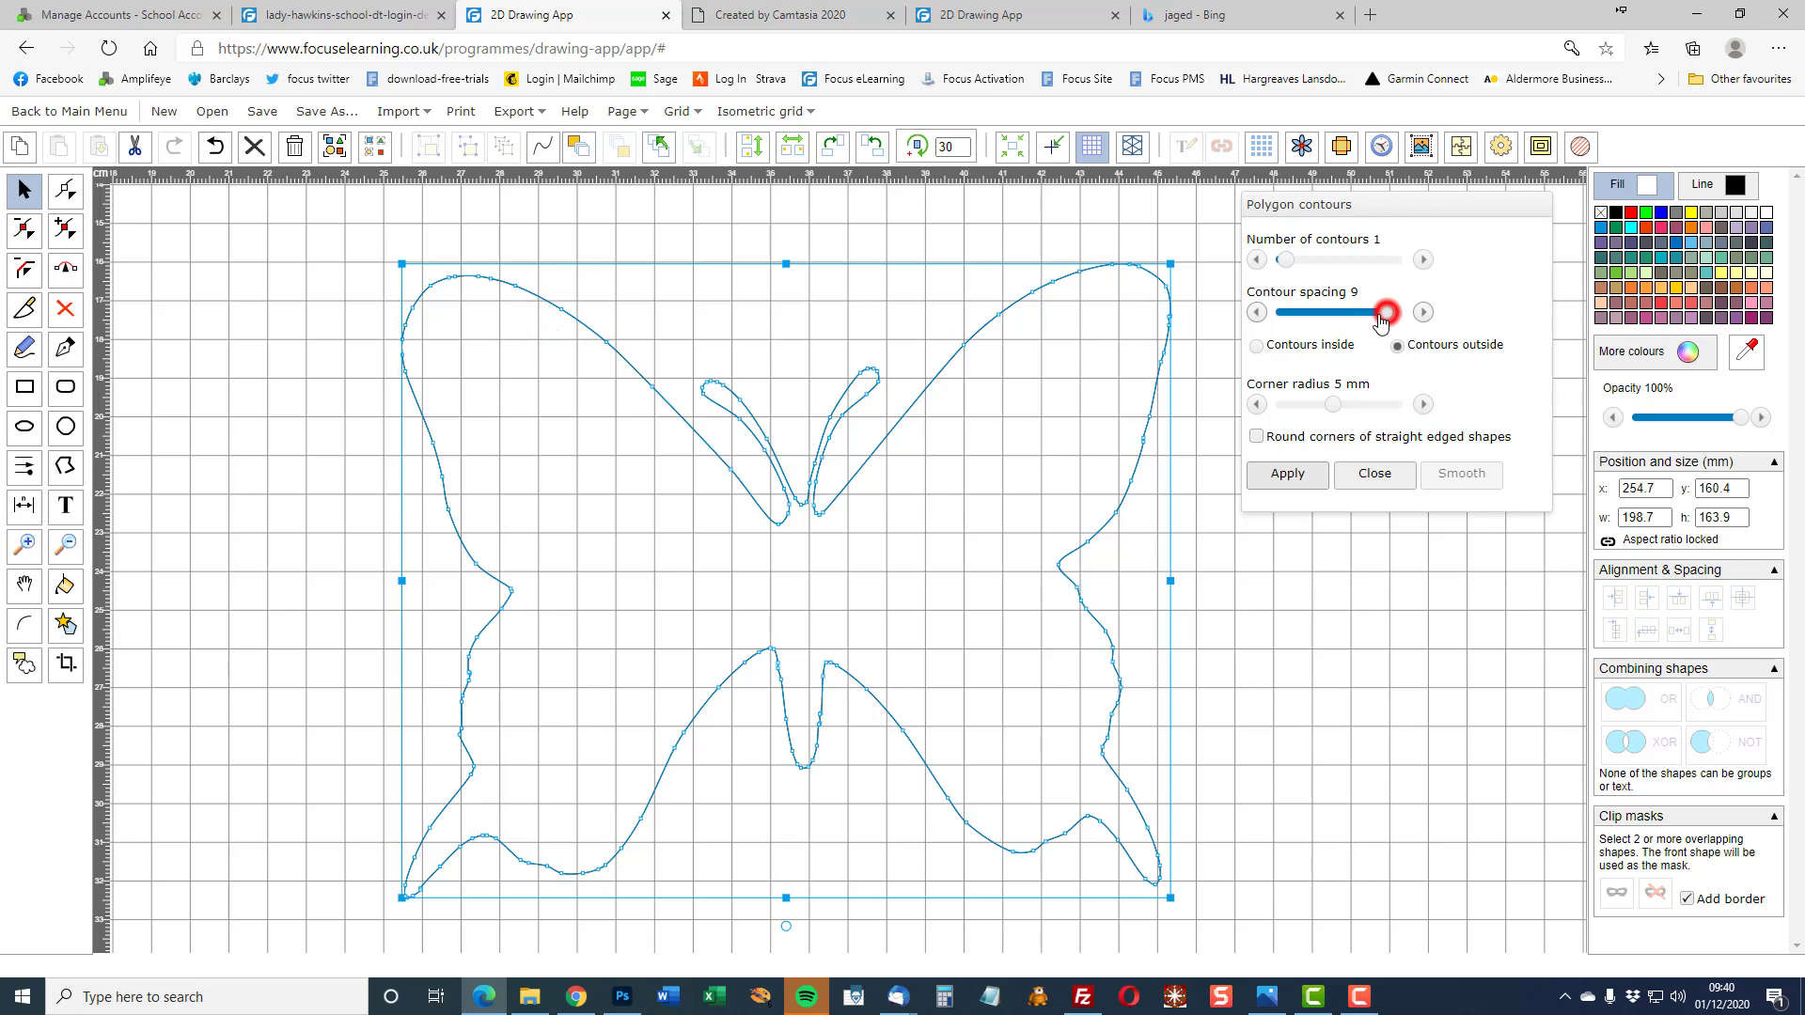
drag(1380, 318, 1339, 315)
click(1310, 474)
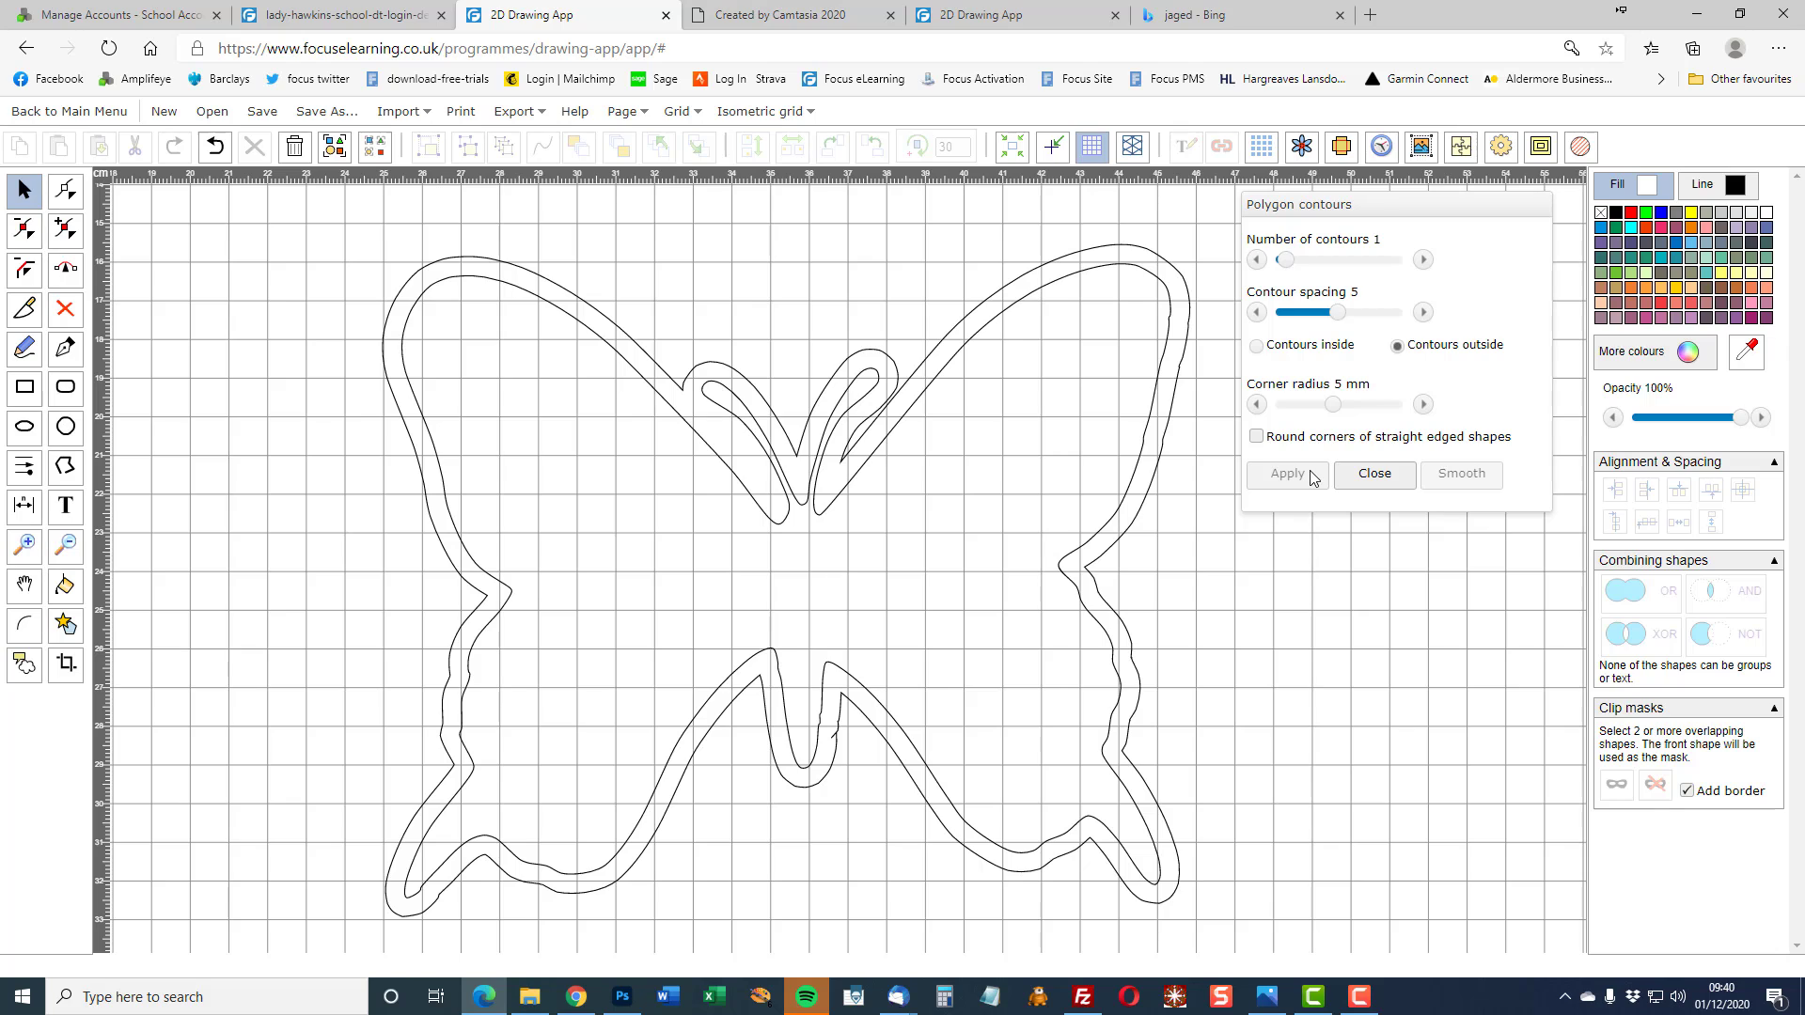
Step: Undo the spacing 5 contour and add one outside contour with a spacing of 3 to the butterfly outline
click(216, 146)
click(1326, 317)
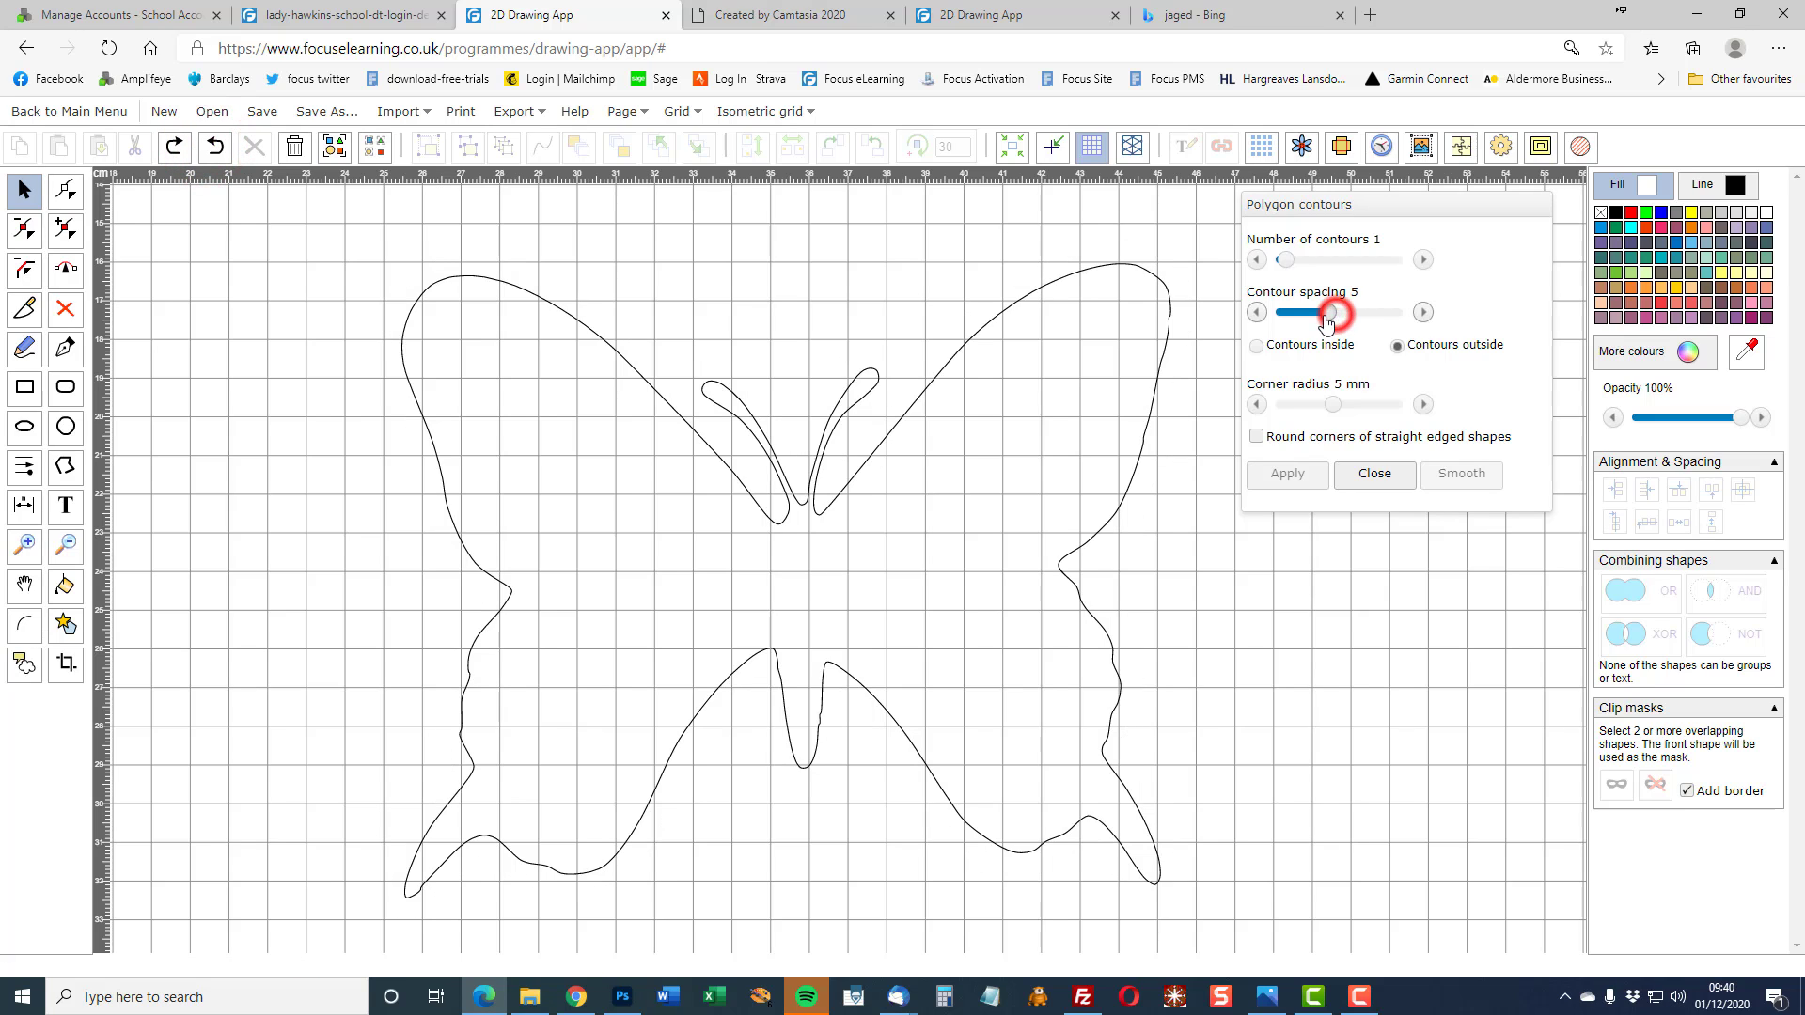
drag(1326, 318, 1309, 317)
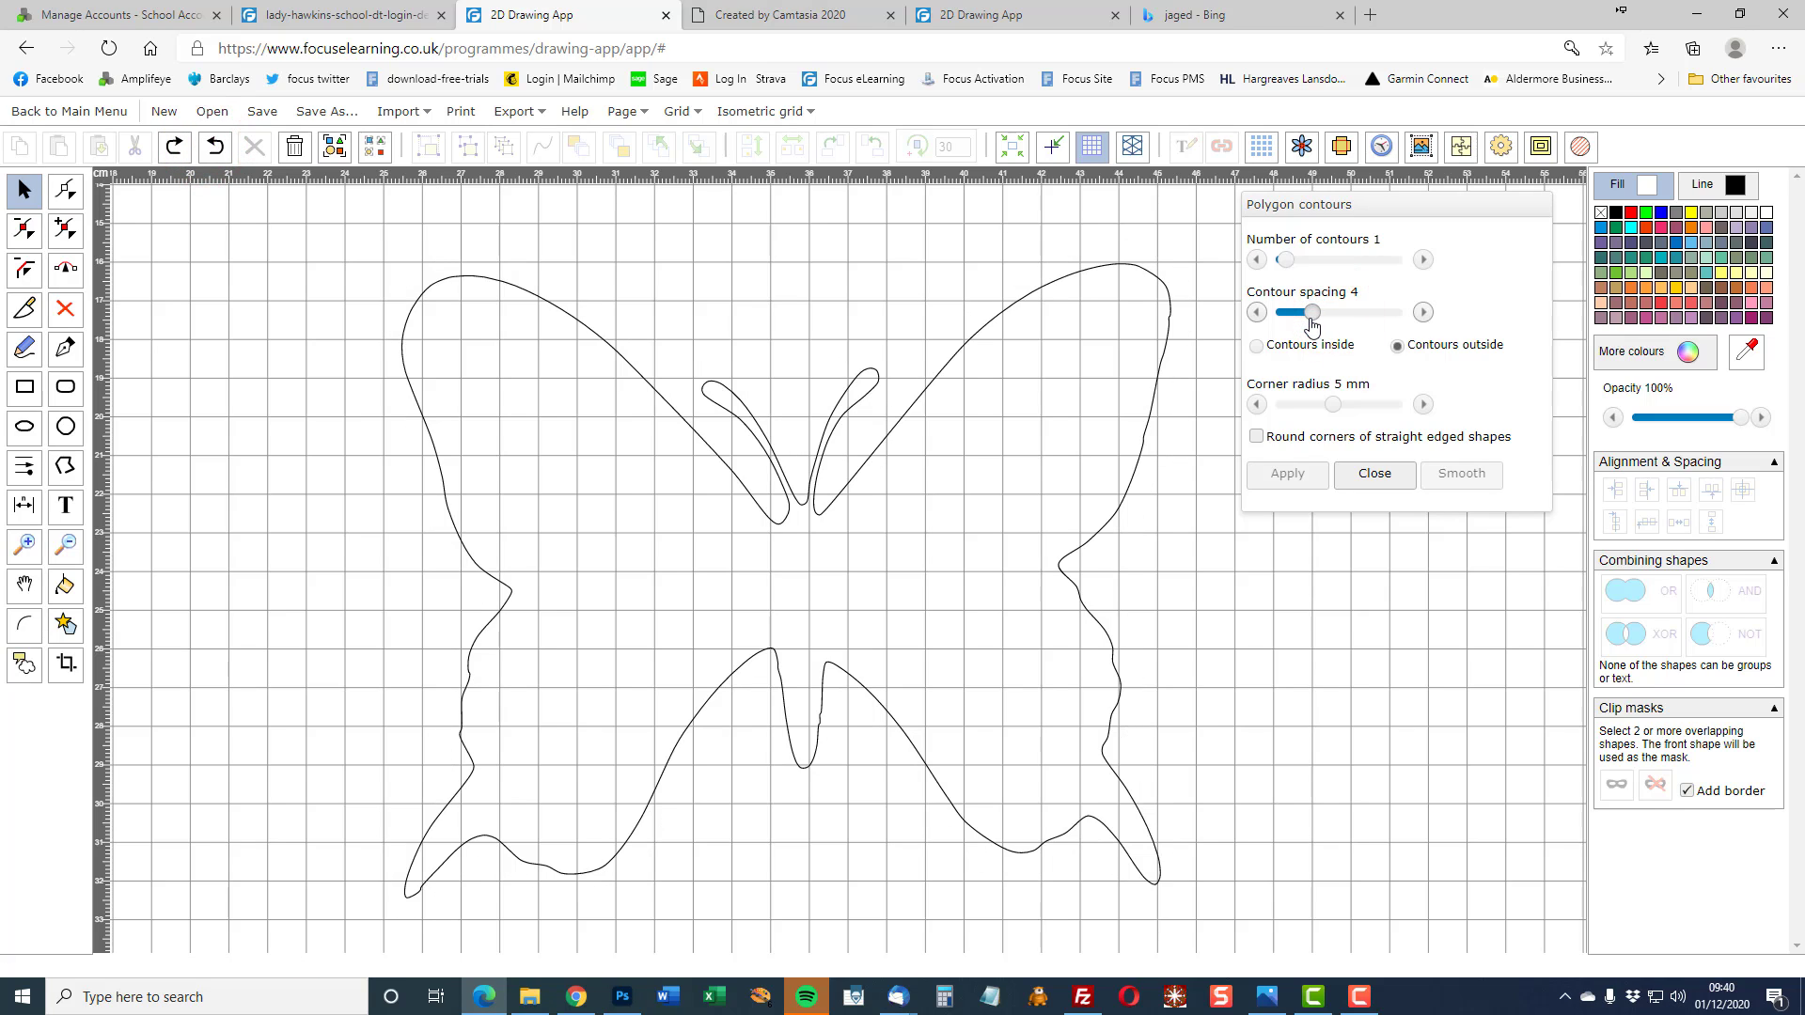
click(873, 464)
click(1283, 473)
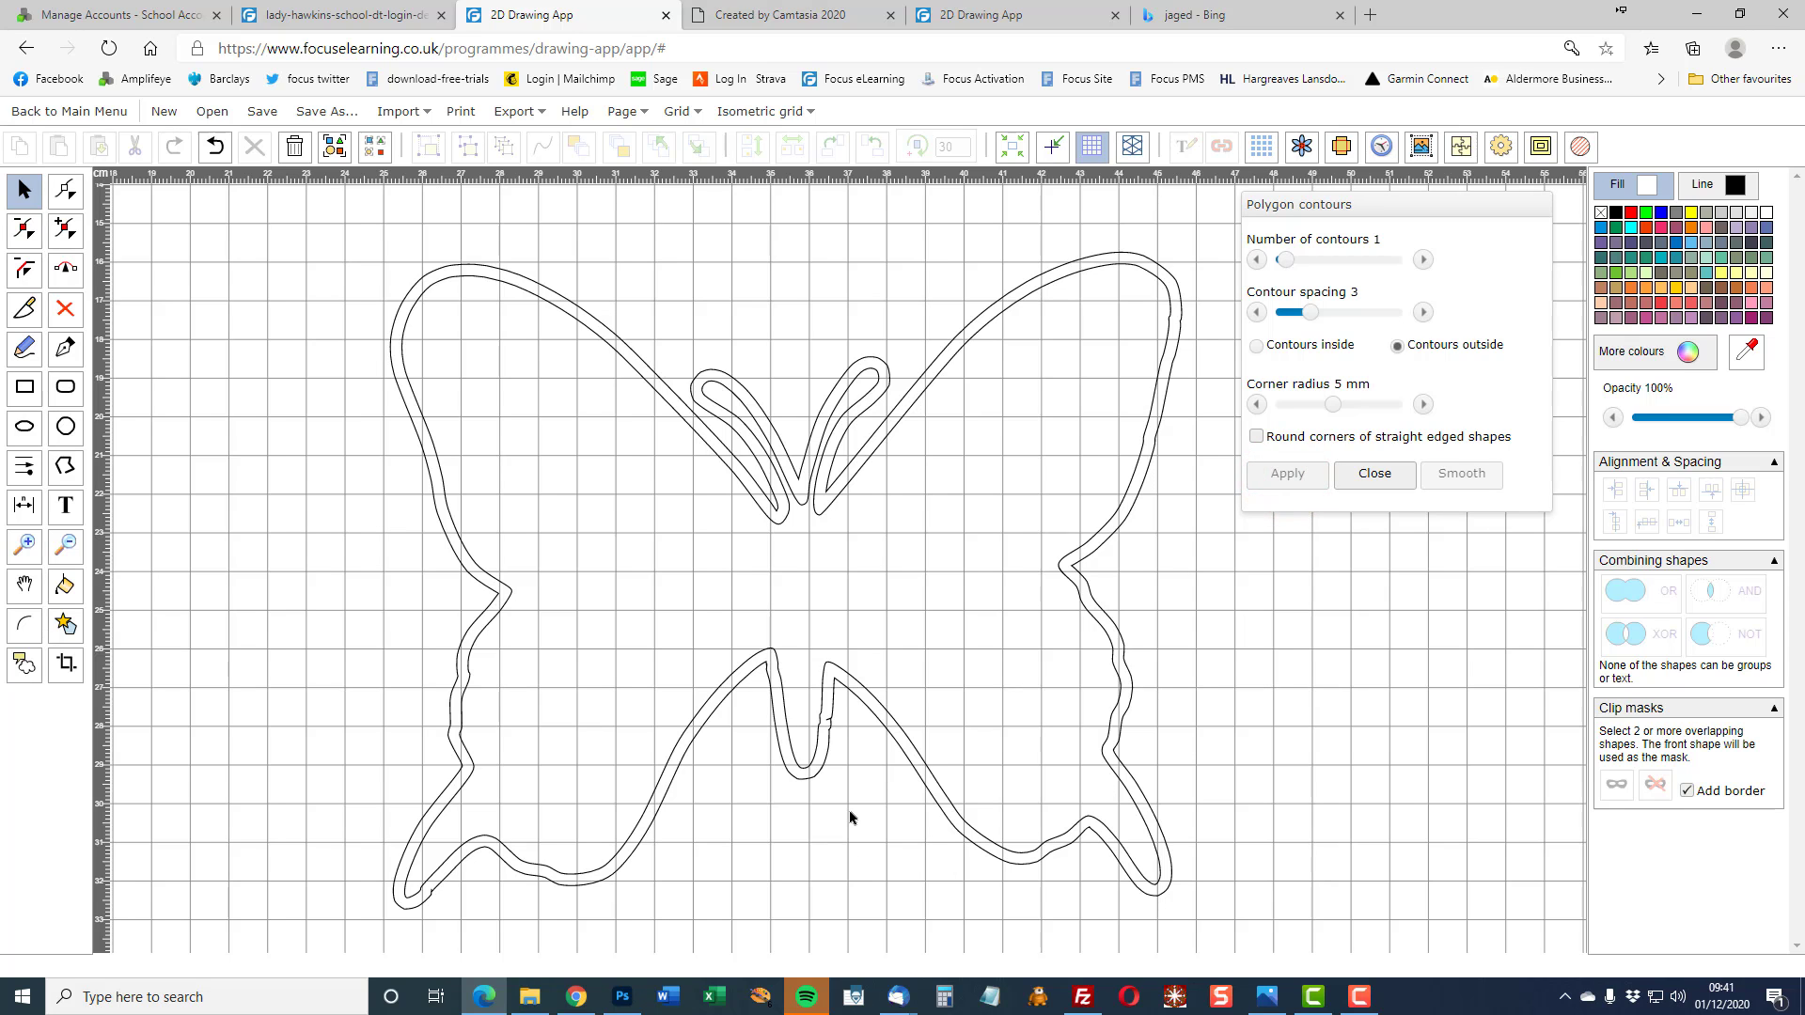
Step: Delete the stray points forming the kink on the right side of the butterfly's lower body in the original outline
scroll(846, 752, up, 3)
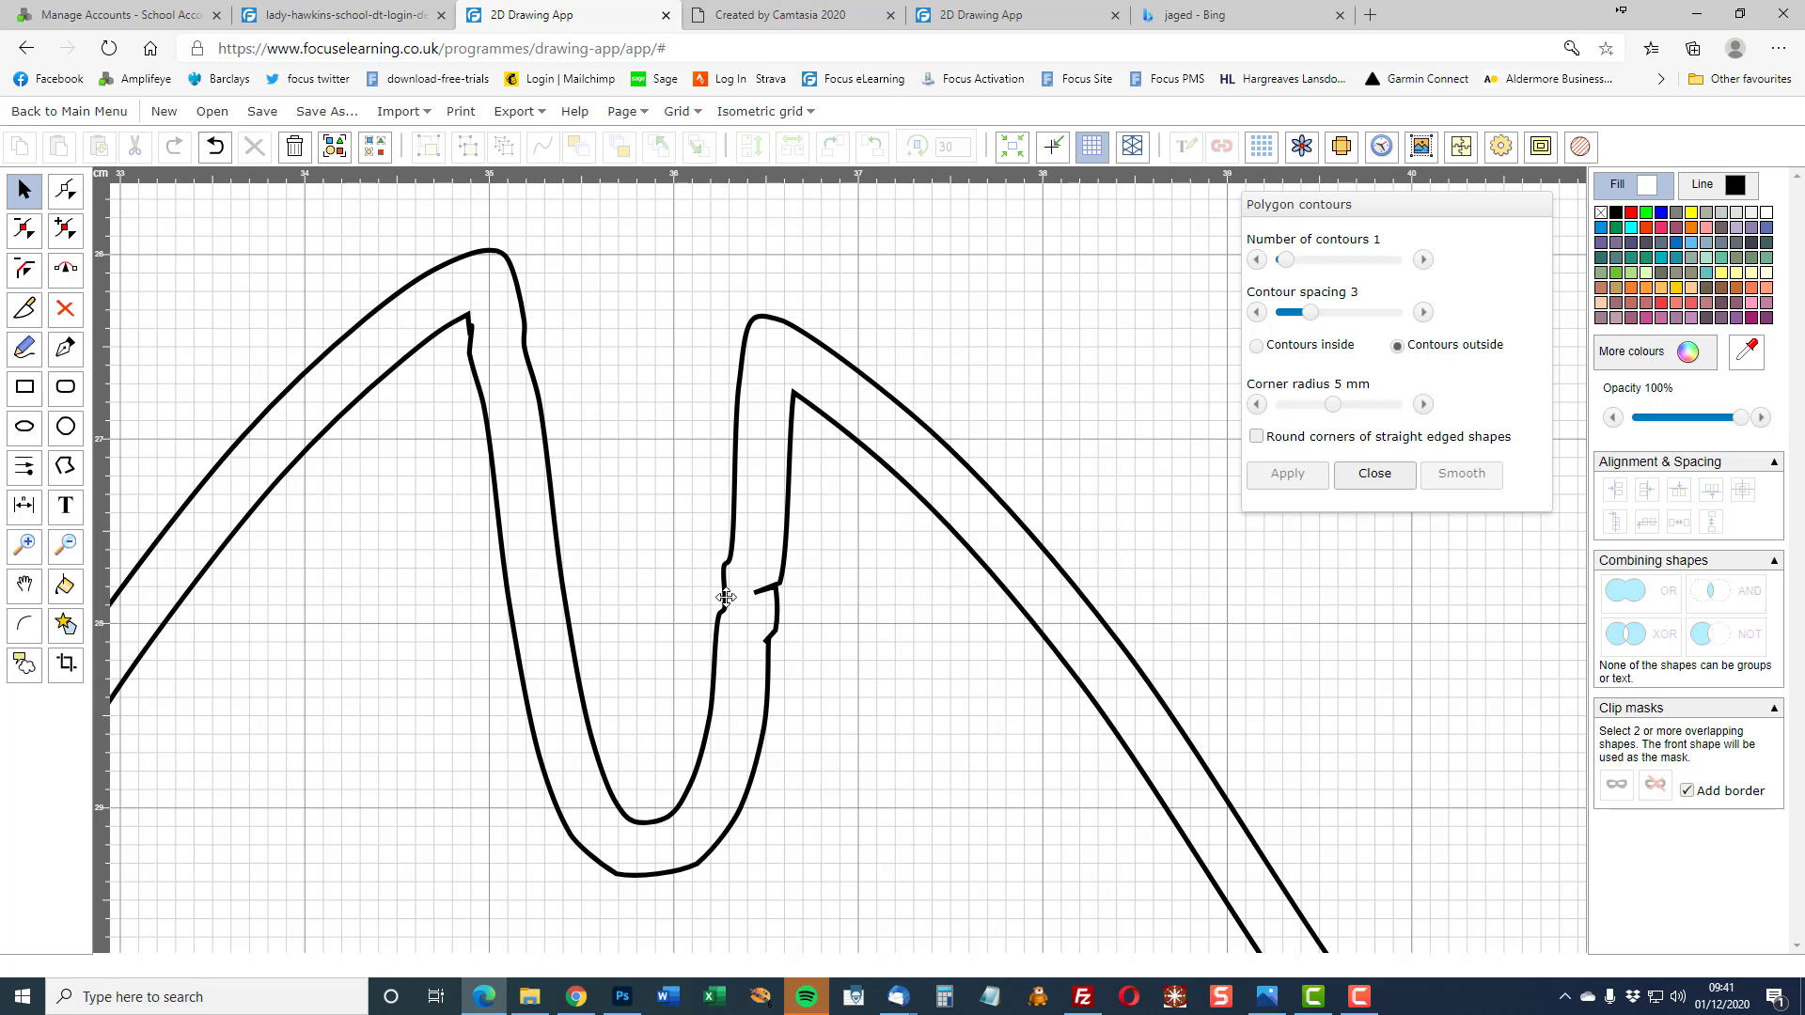
click(38, 235)
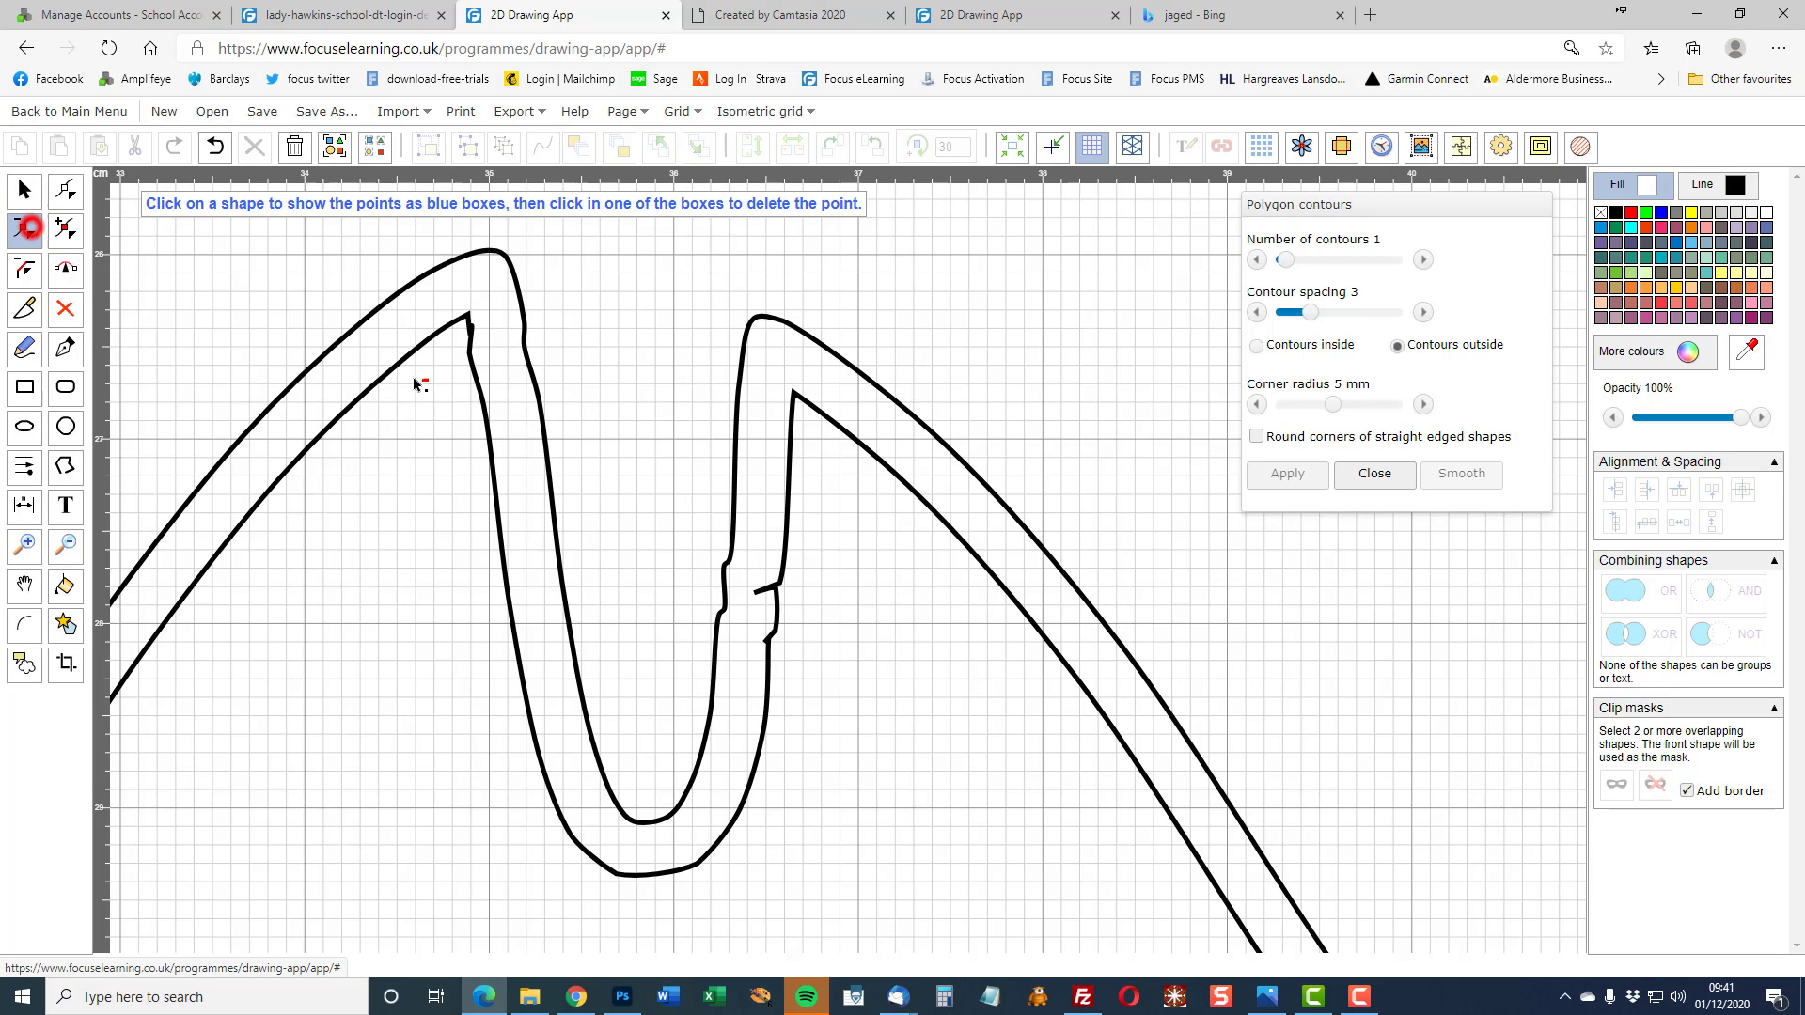
click(734, 529)
click(724, 609)
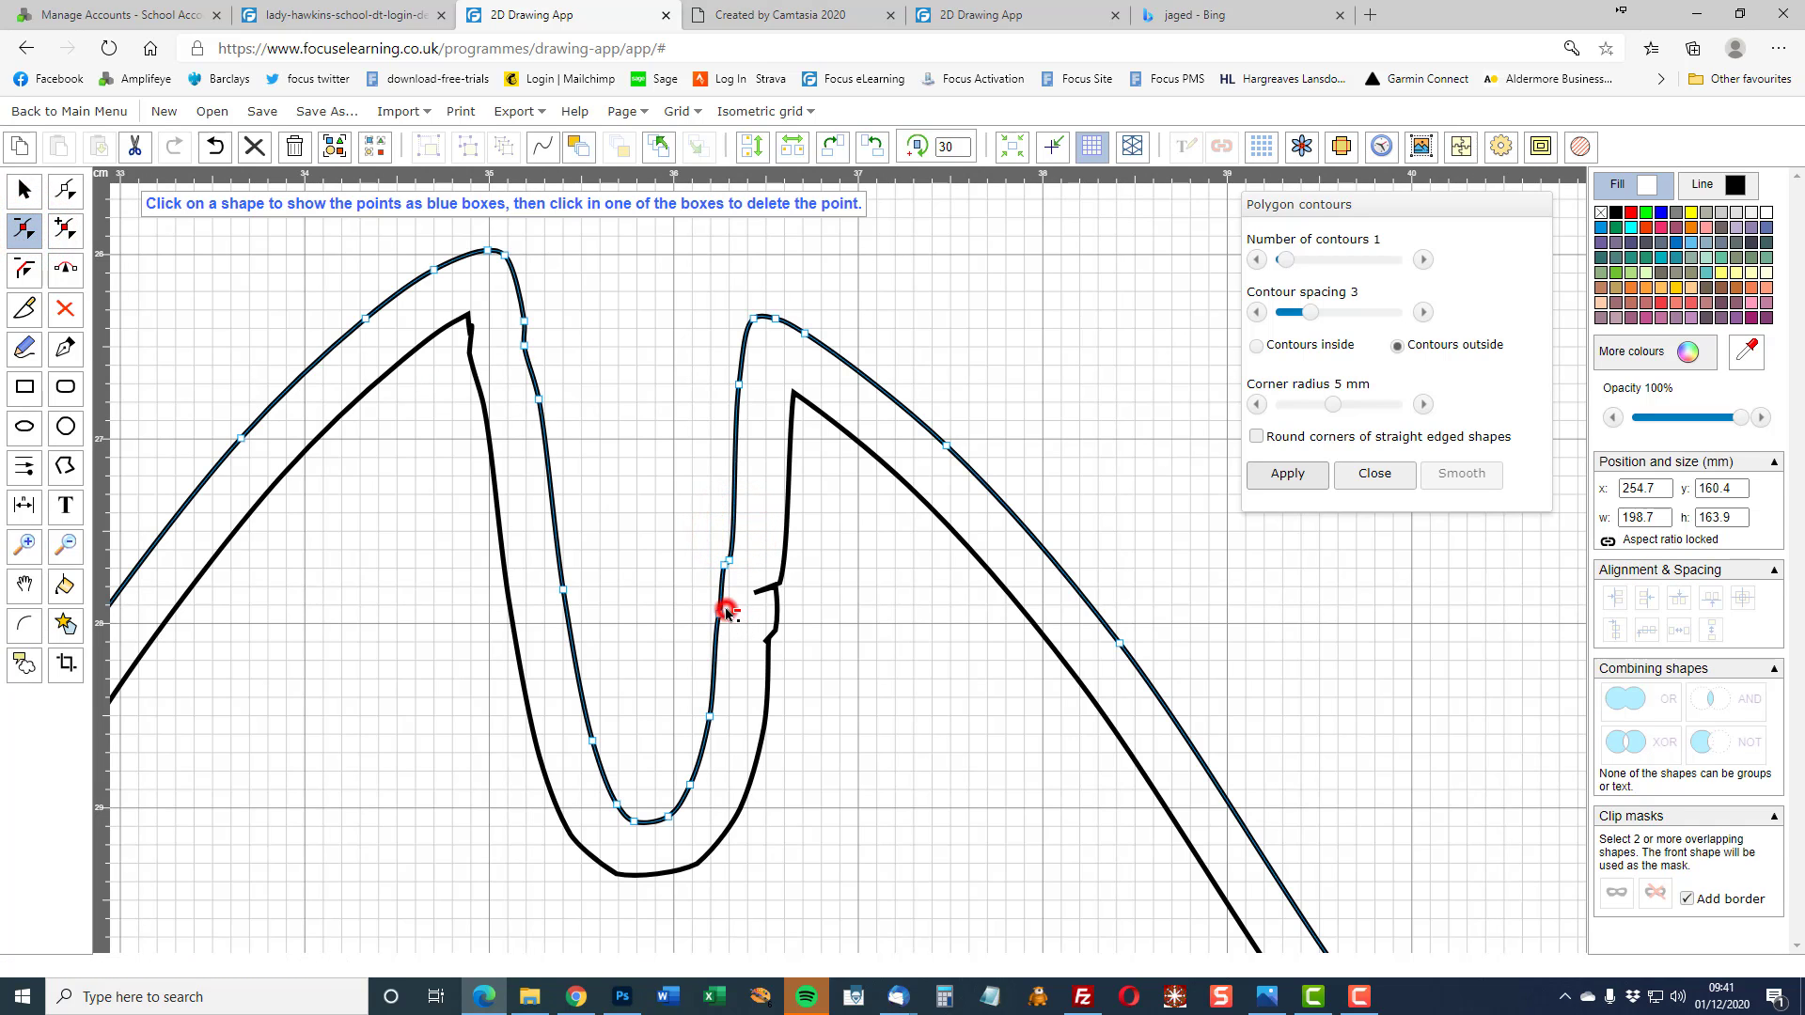
click(730, 561)
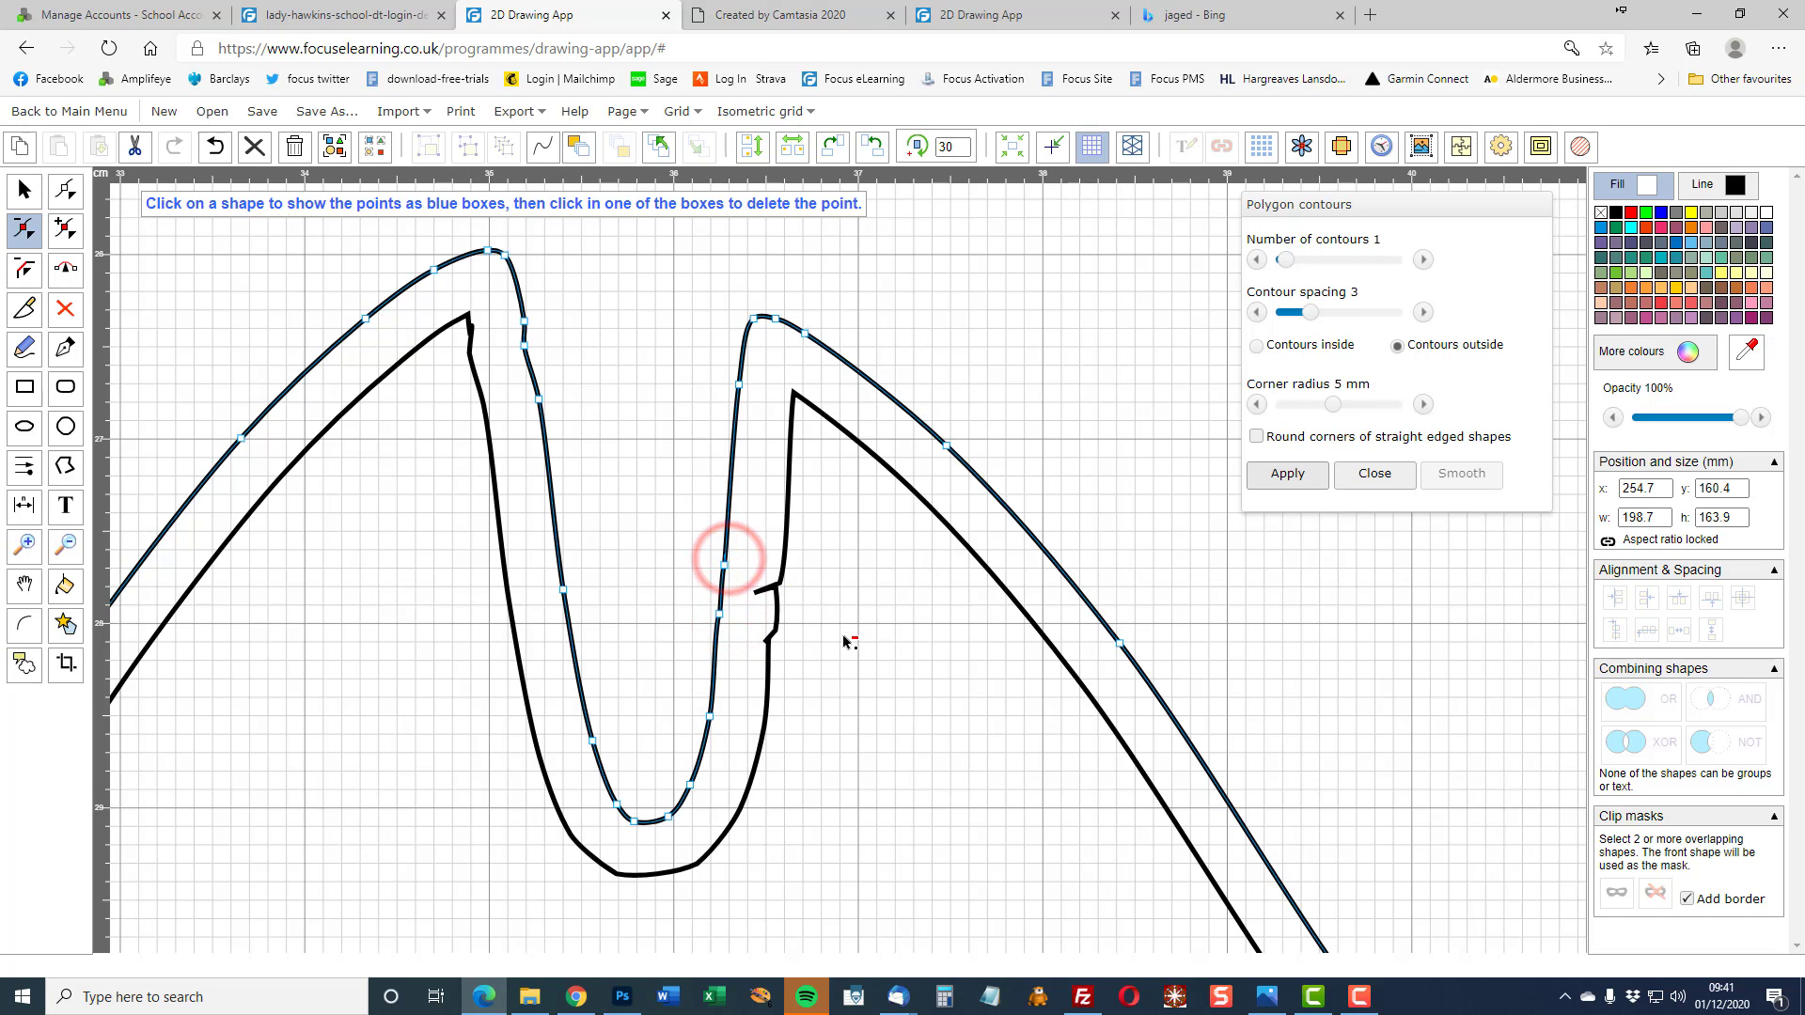
Step: Delete the stray points on the outside contour beside the lower body's right side and reshape the curve there
click(780, 573)
click(755, 591)
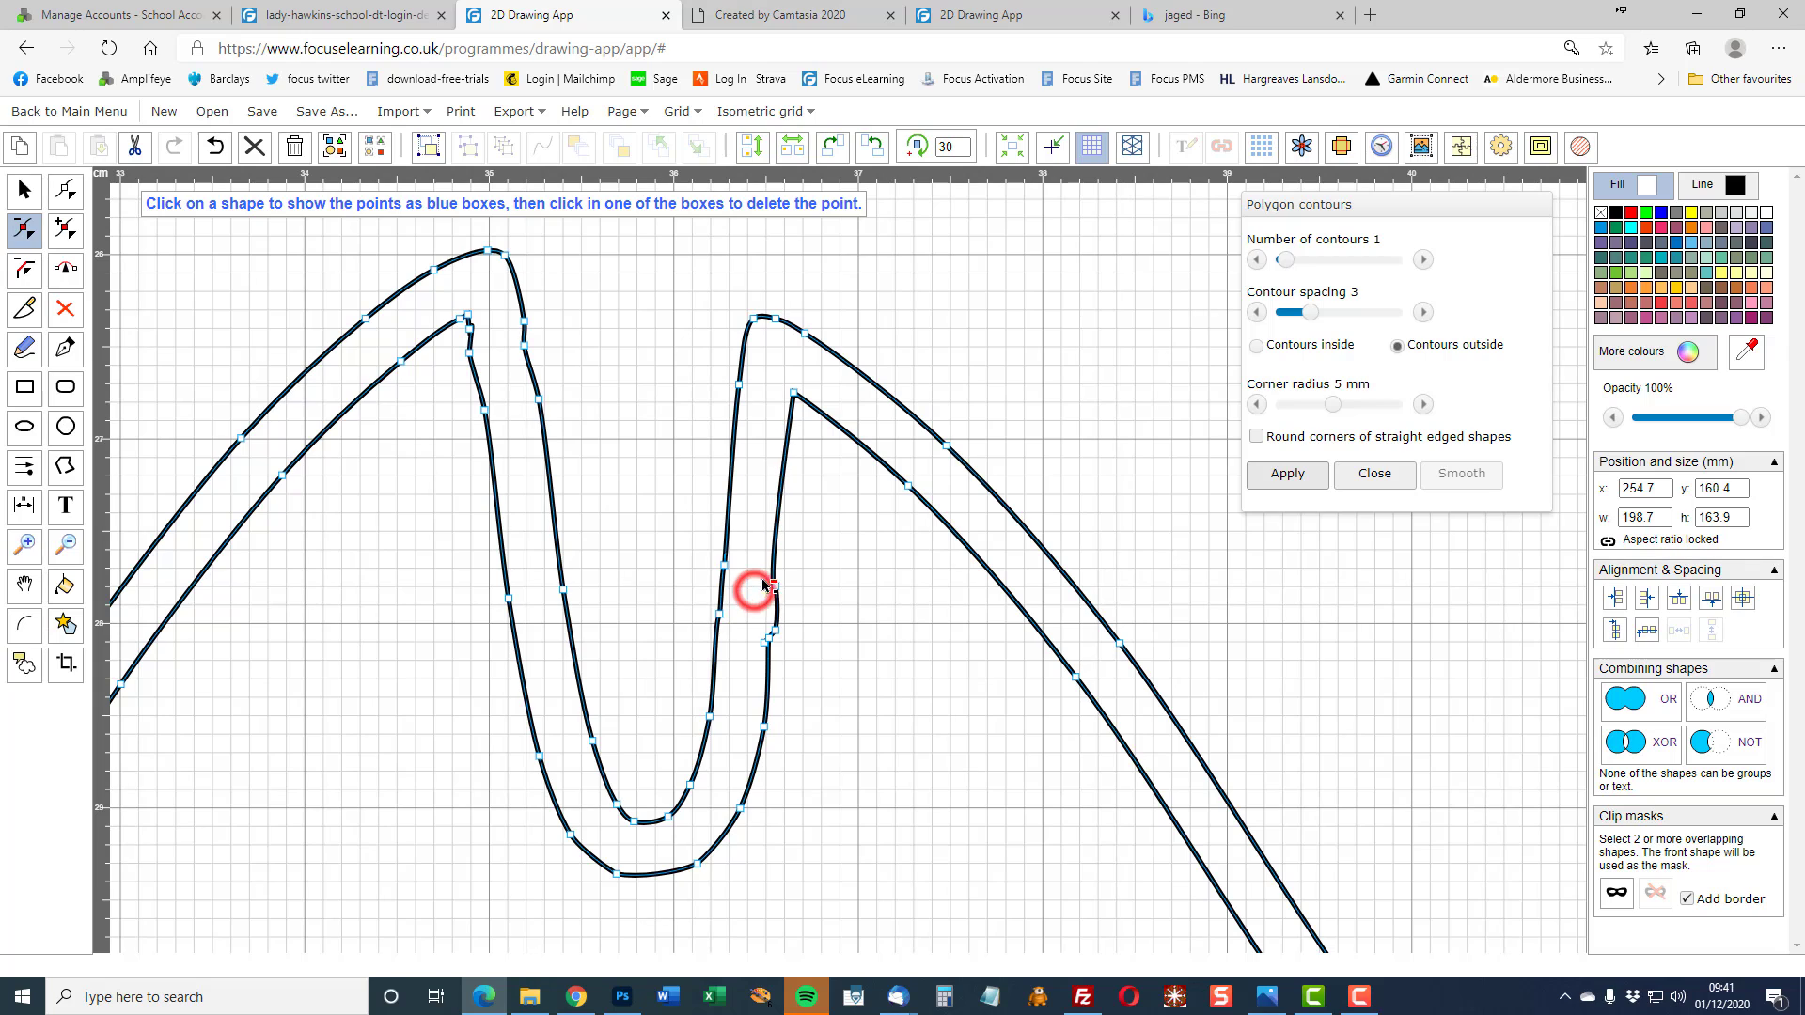
click(774, 626)
click(768, 637)
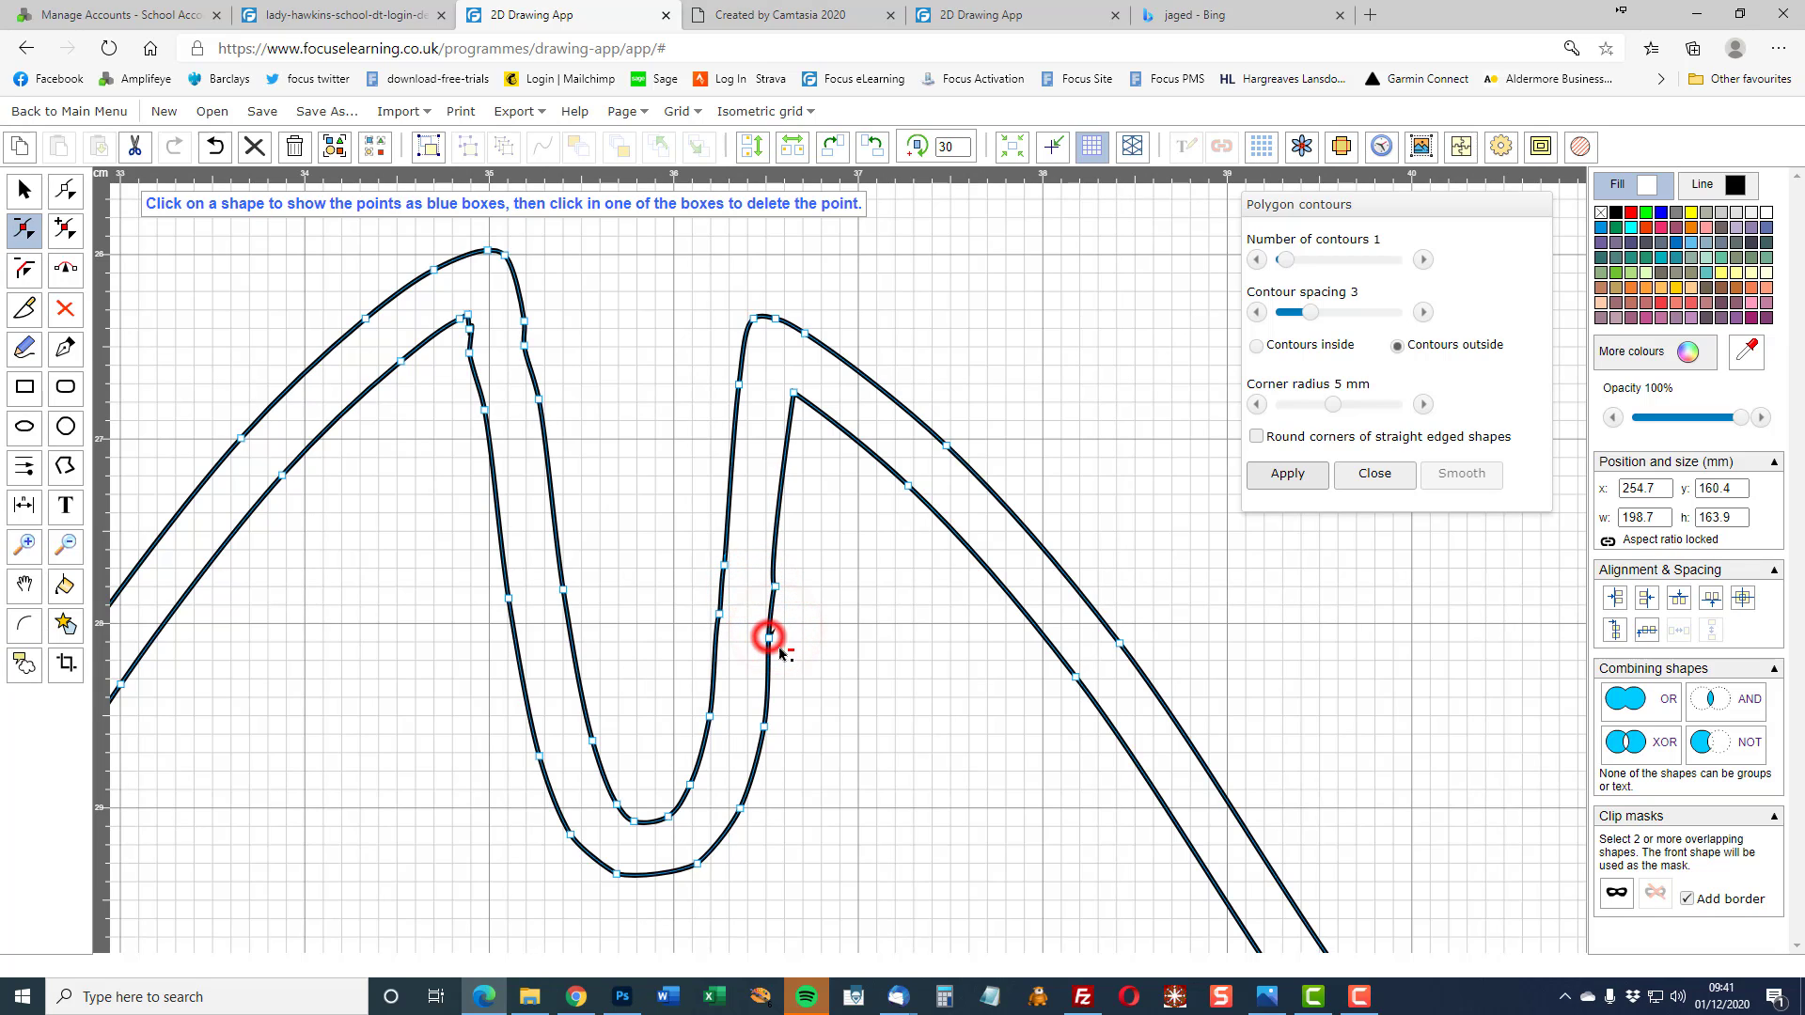
click(769, 637)
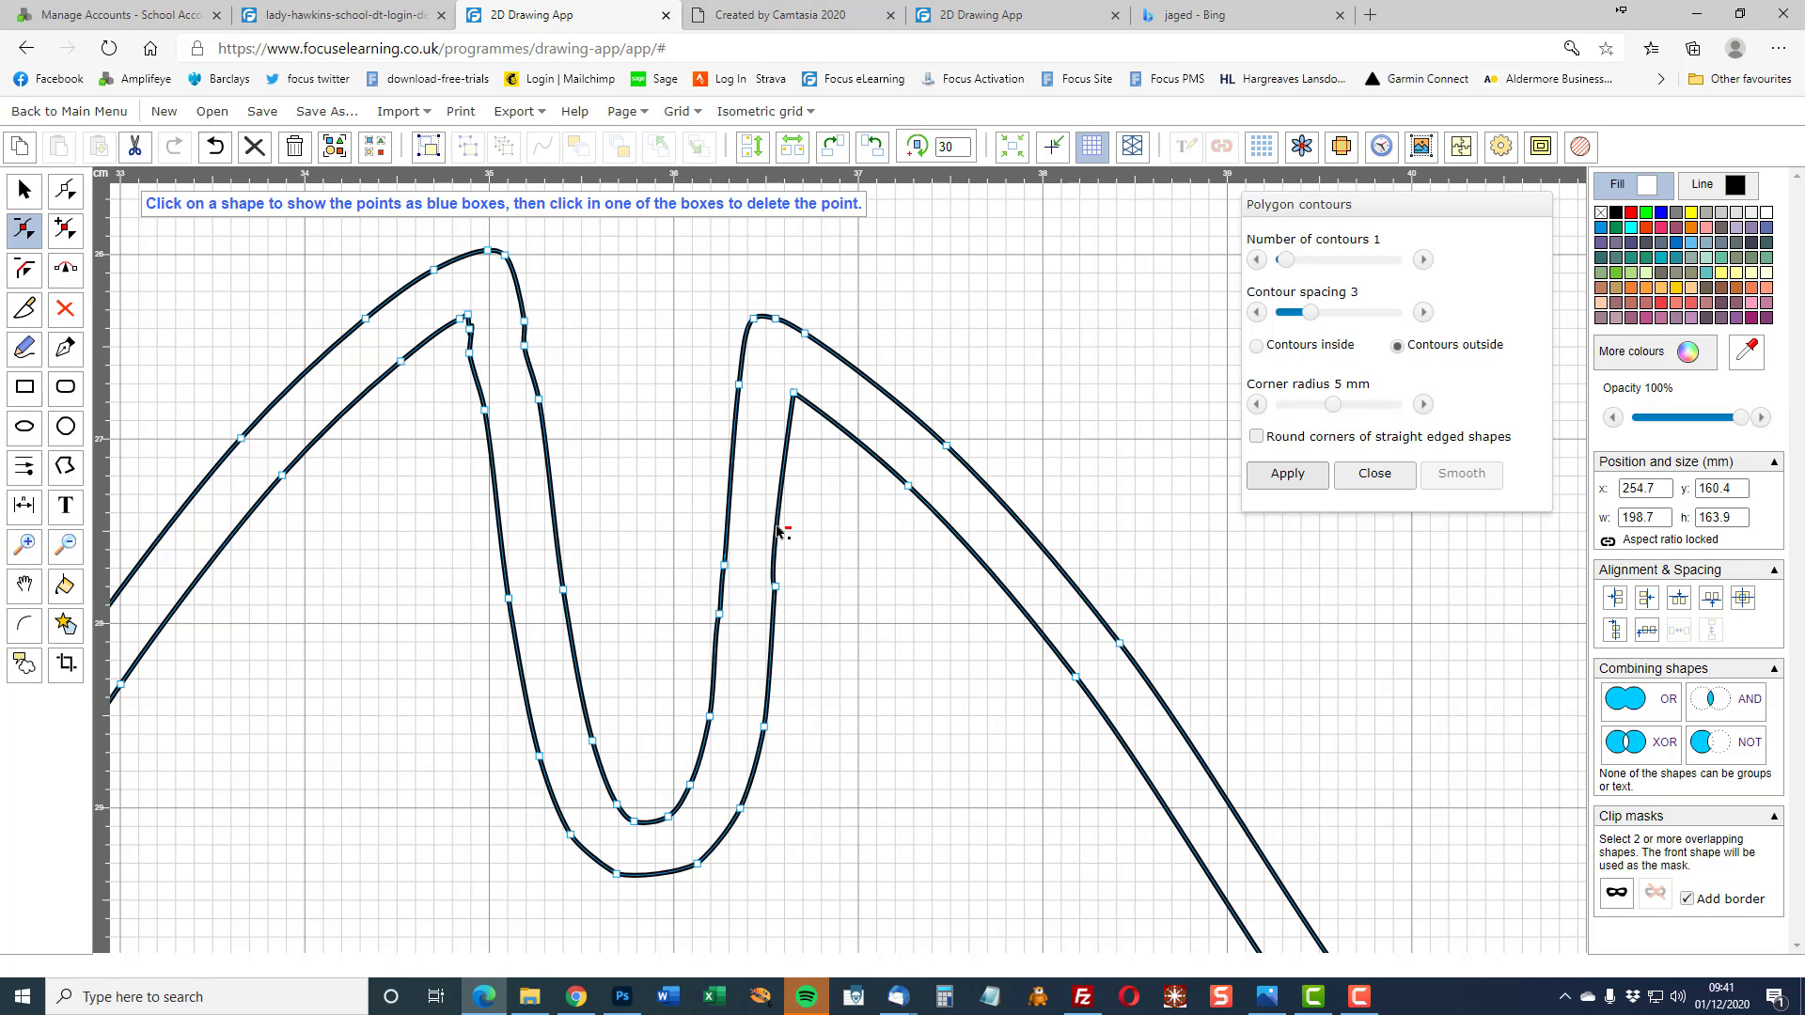
click(65, 268)
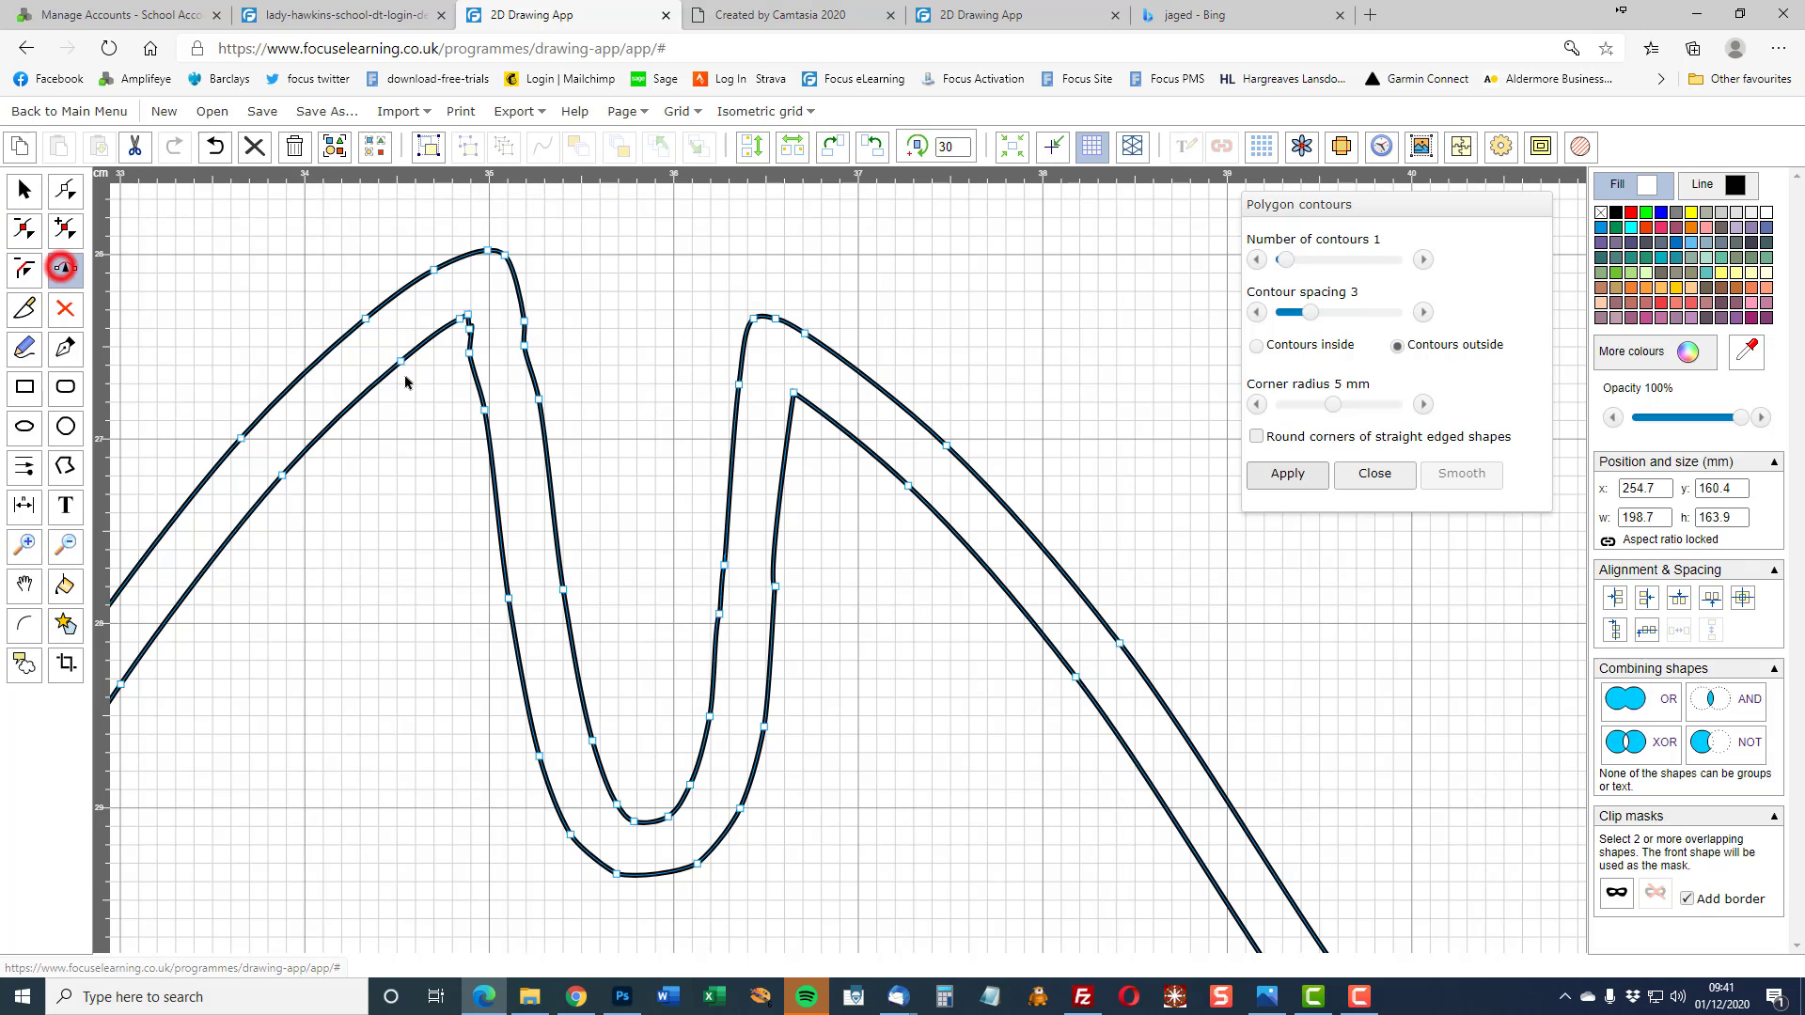
click(777, 538)
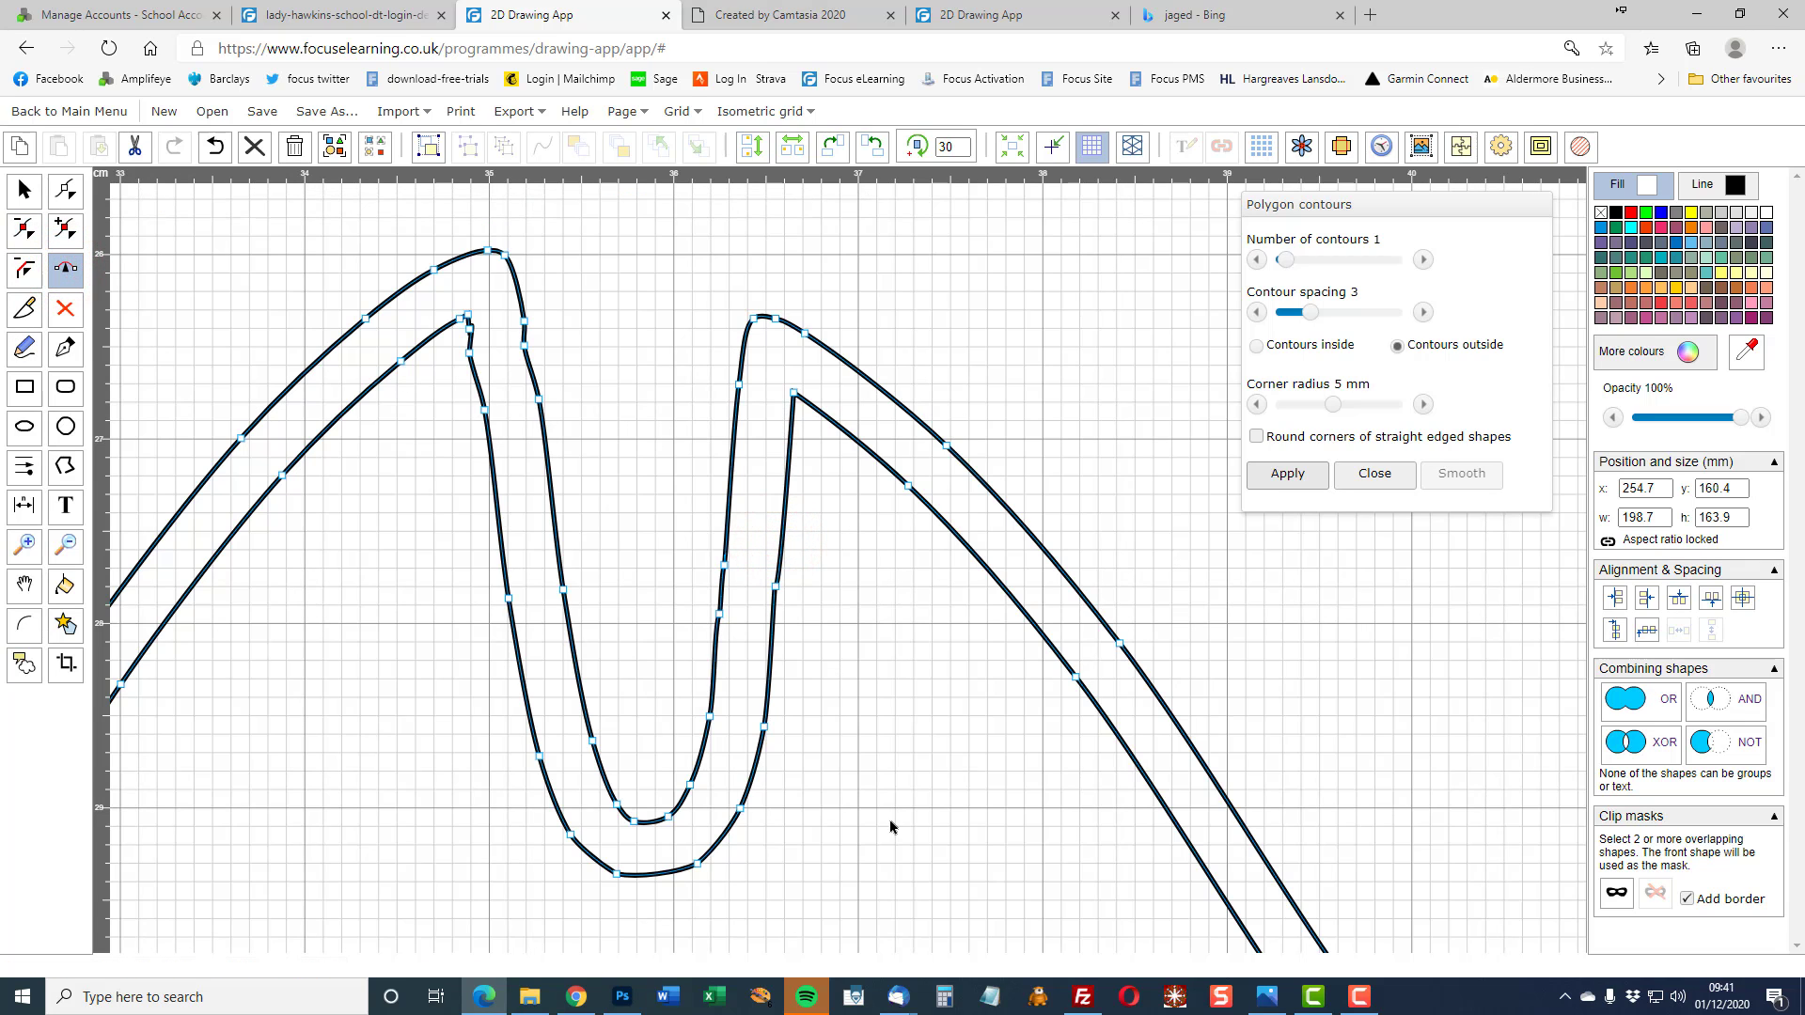
Step: Review the whole butterfly with its outside contour and clear the selection
scroll(846, 835, down, 2)
scroll(935, 847, down, 5)
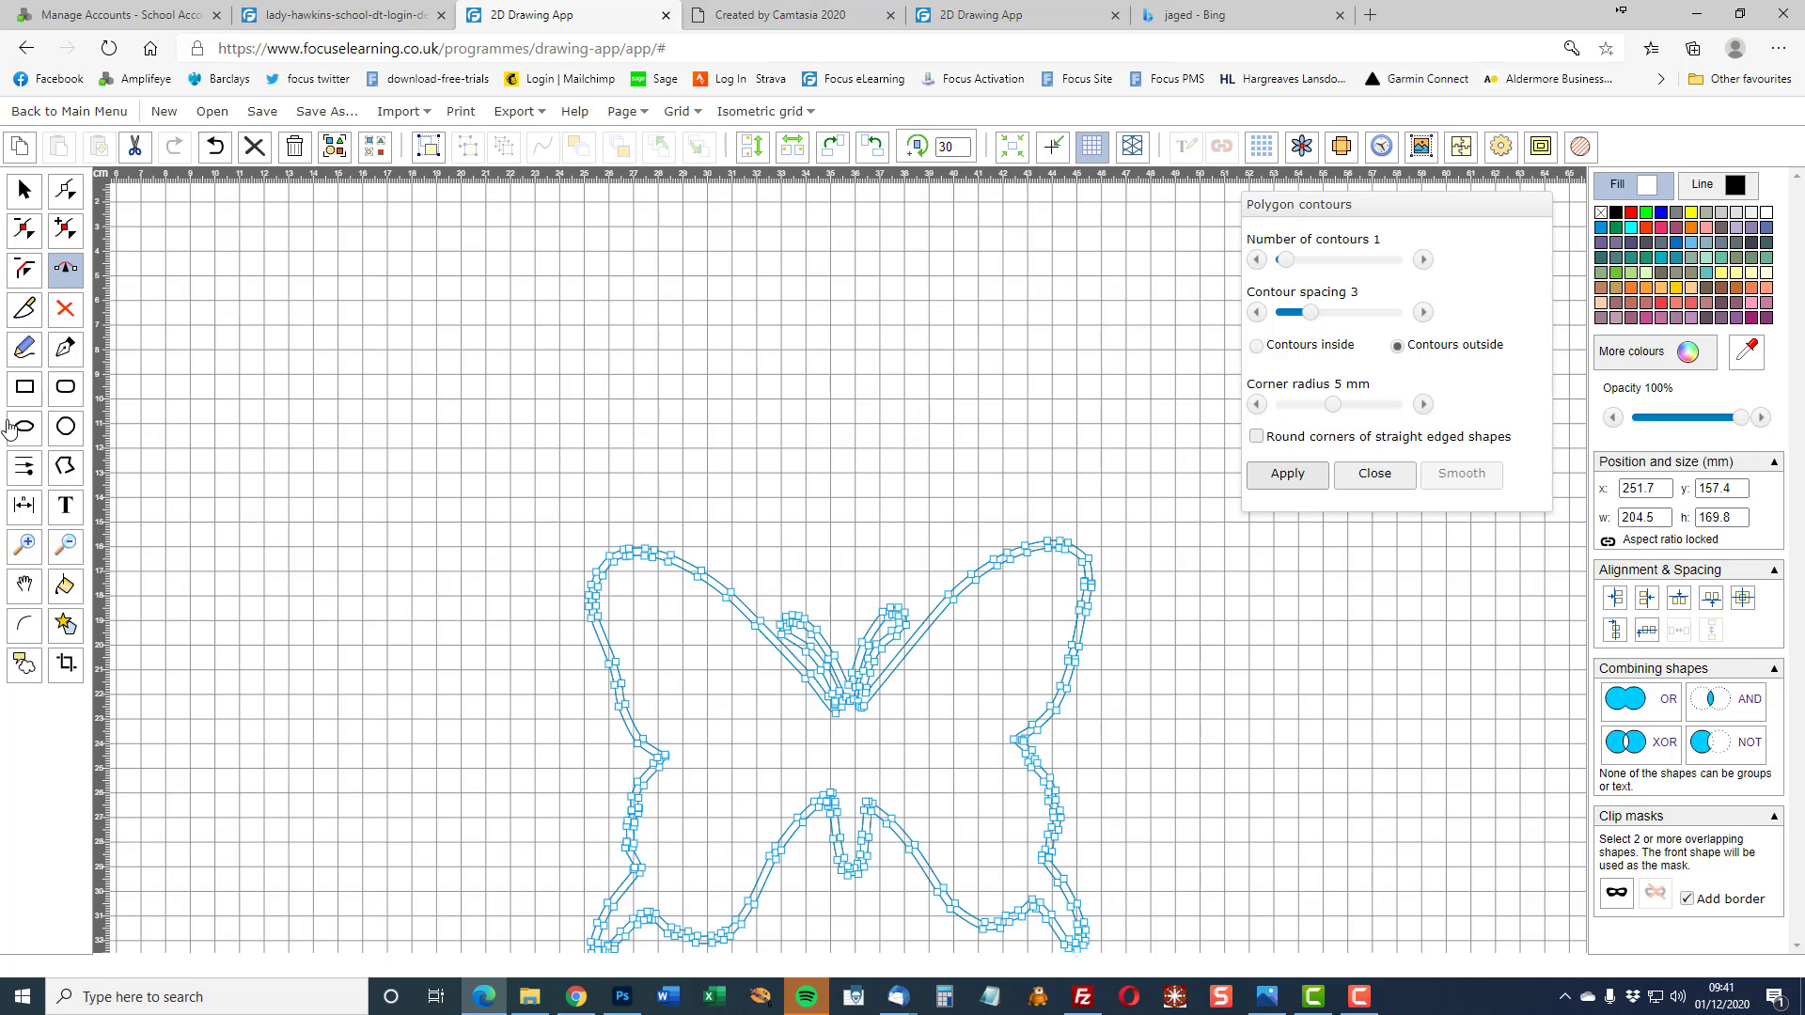
click(26, 589)
drag(511, 748, 497, 571)
scroll(1142, 554, up, 3)
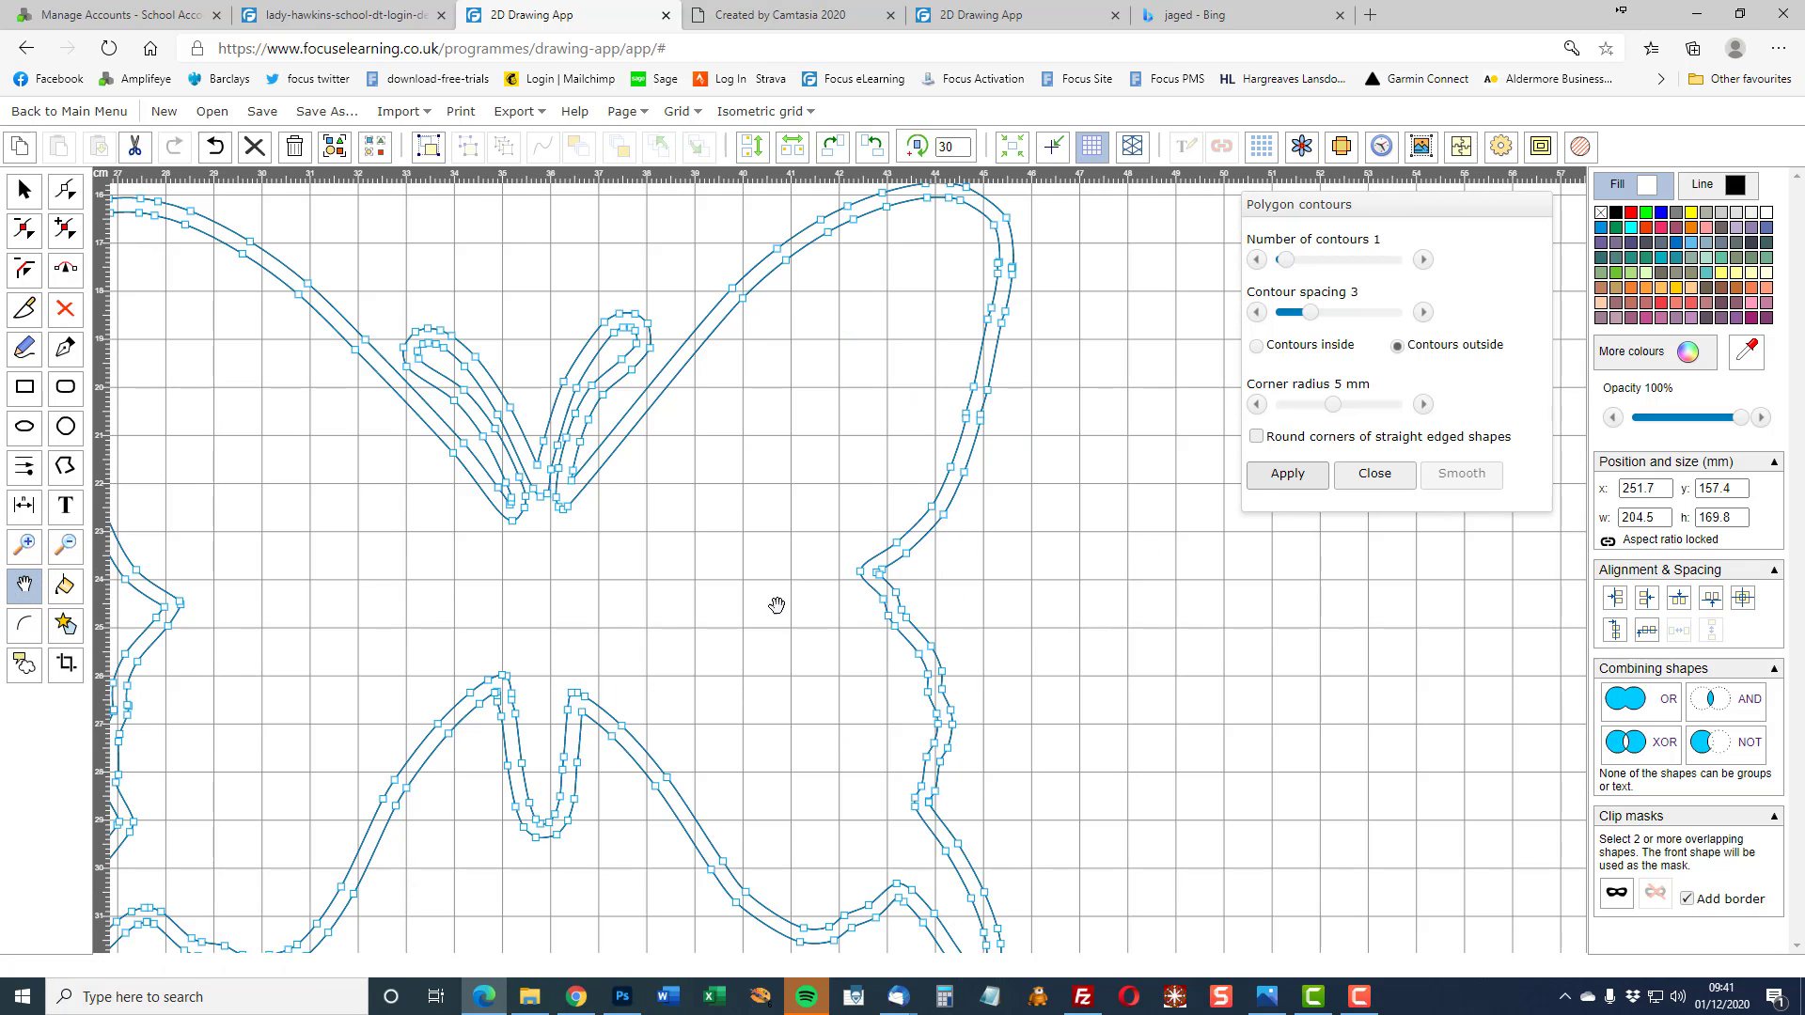
scroll(298, 620, down, 3)
click(294, 621)
click(22, 187)
click(299, 285)
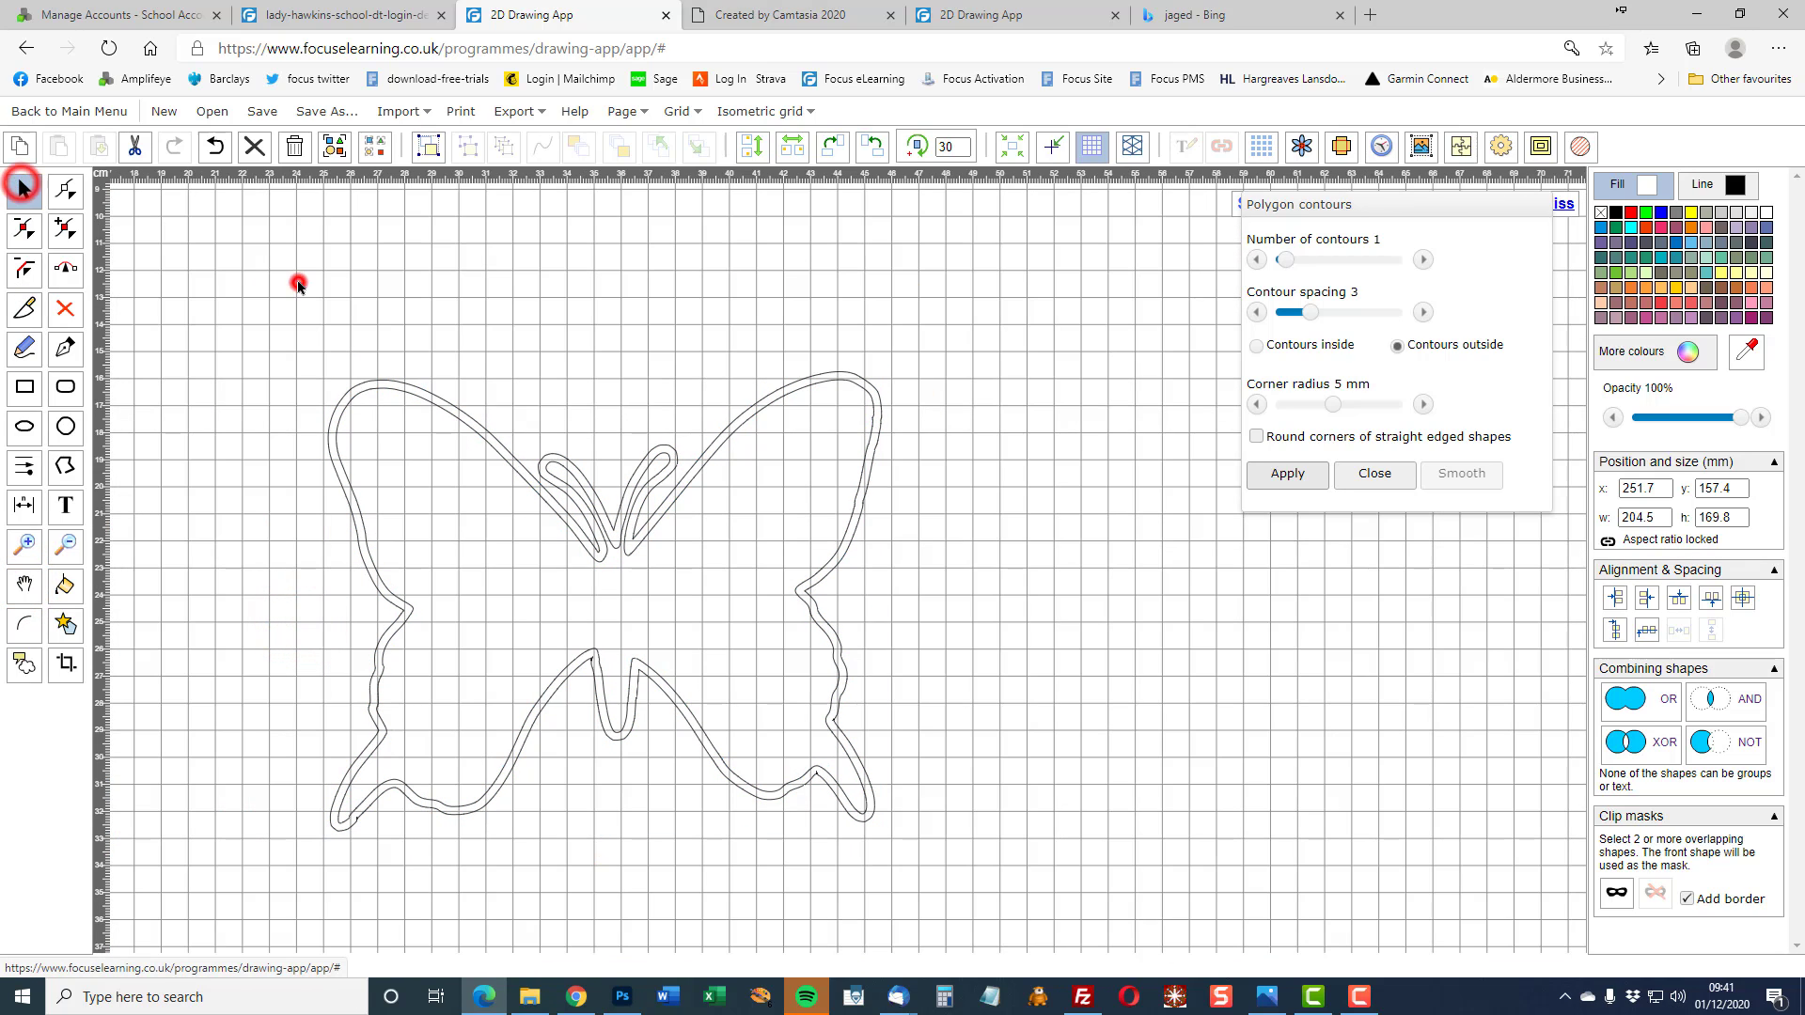
Step: Examine the lower left wing tip and the rest of the butterfly's outline and outside contour for remaining kinks
scroll(345, 841, up, 2)
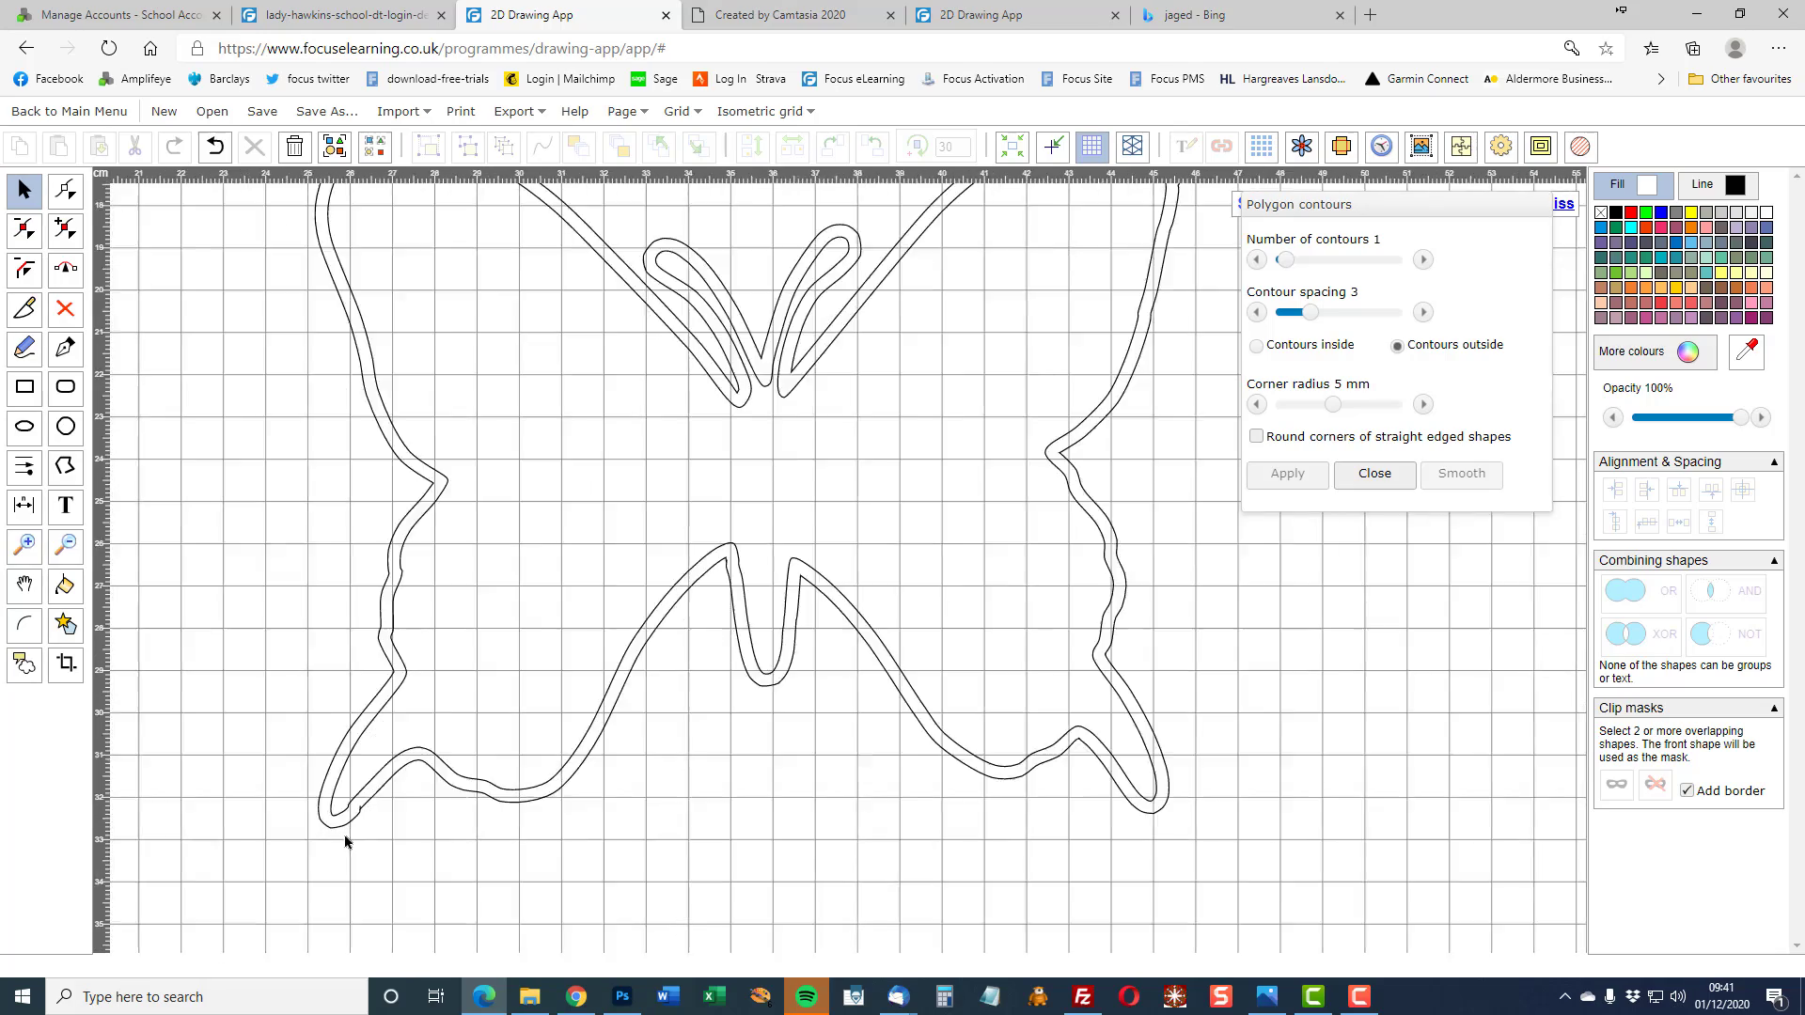
scroll(345, 841, up, 5)
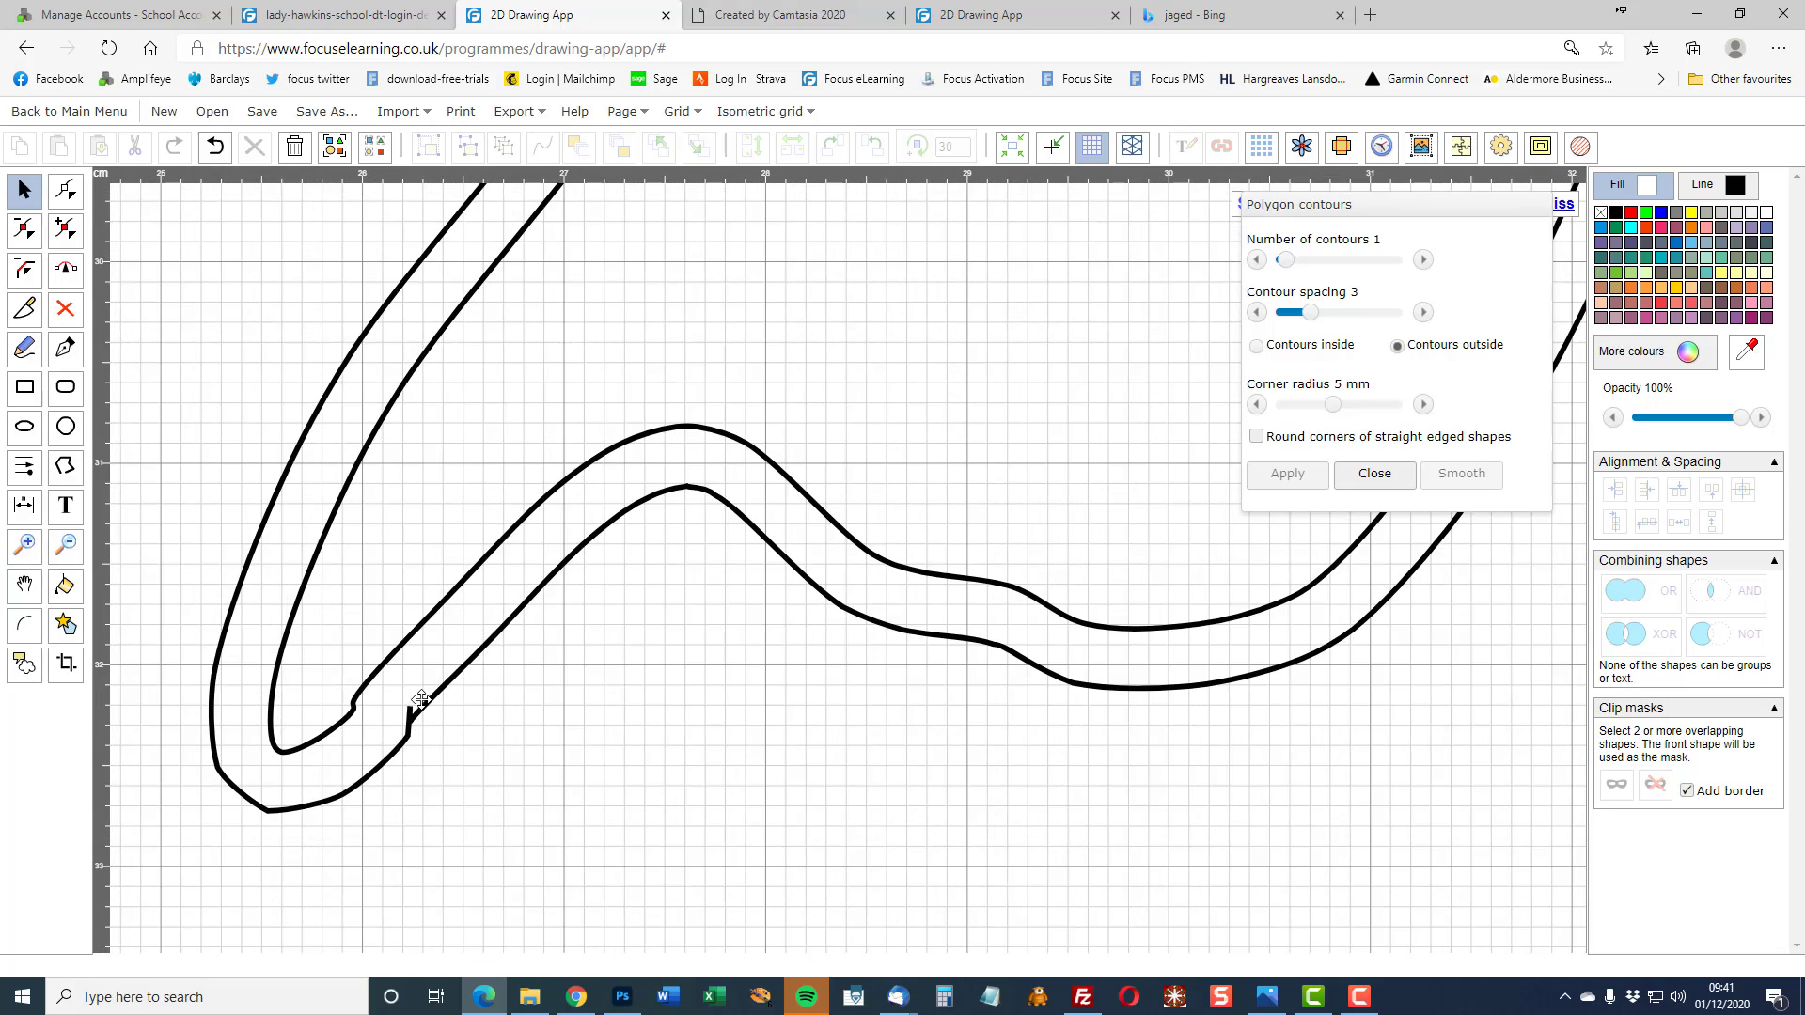
scroll(456, 677, down, 1)
scroll(544, 693, down, 2)
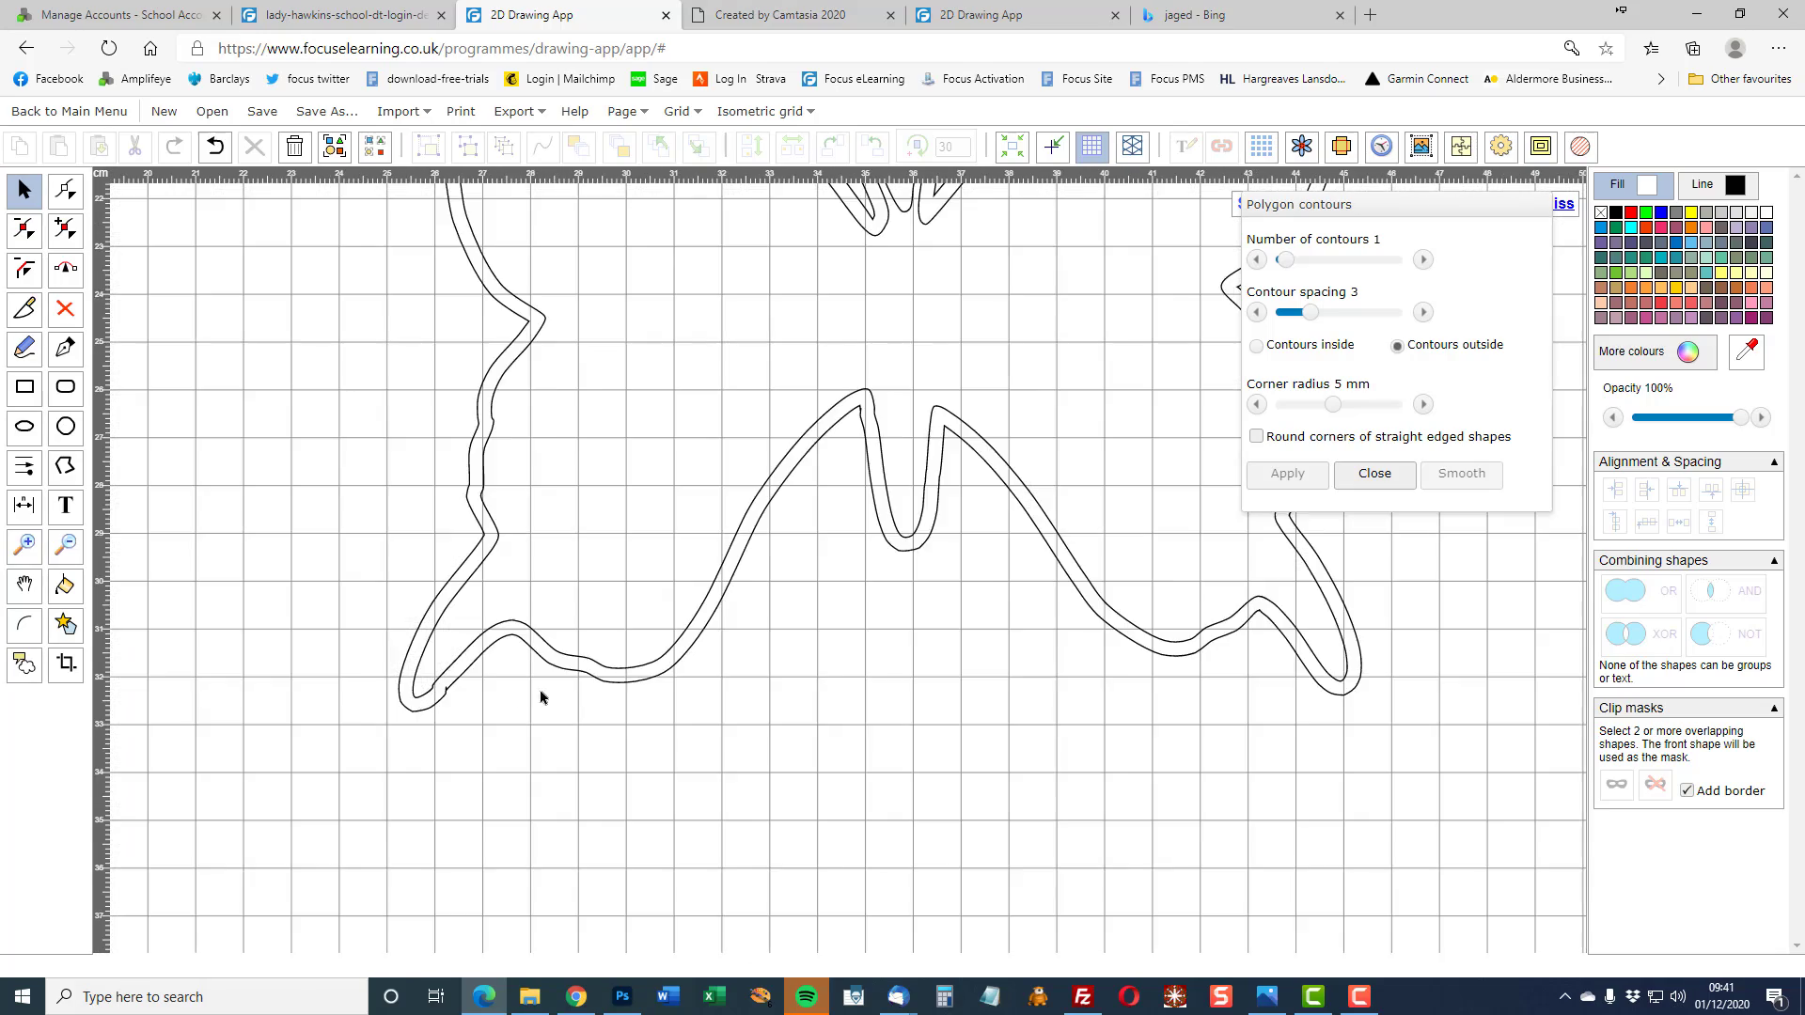
scroll(778, 387, down, 2)
scroll(861, 282, down, 1)
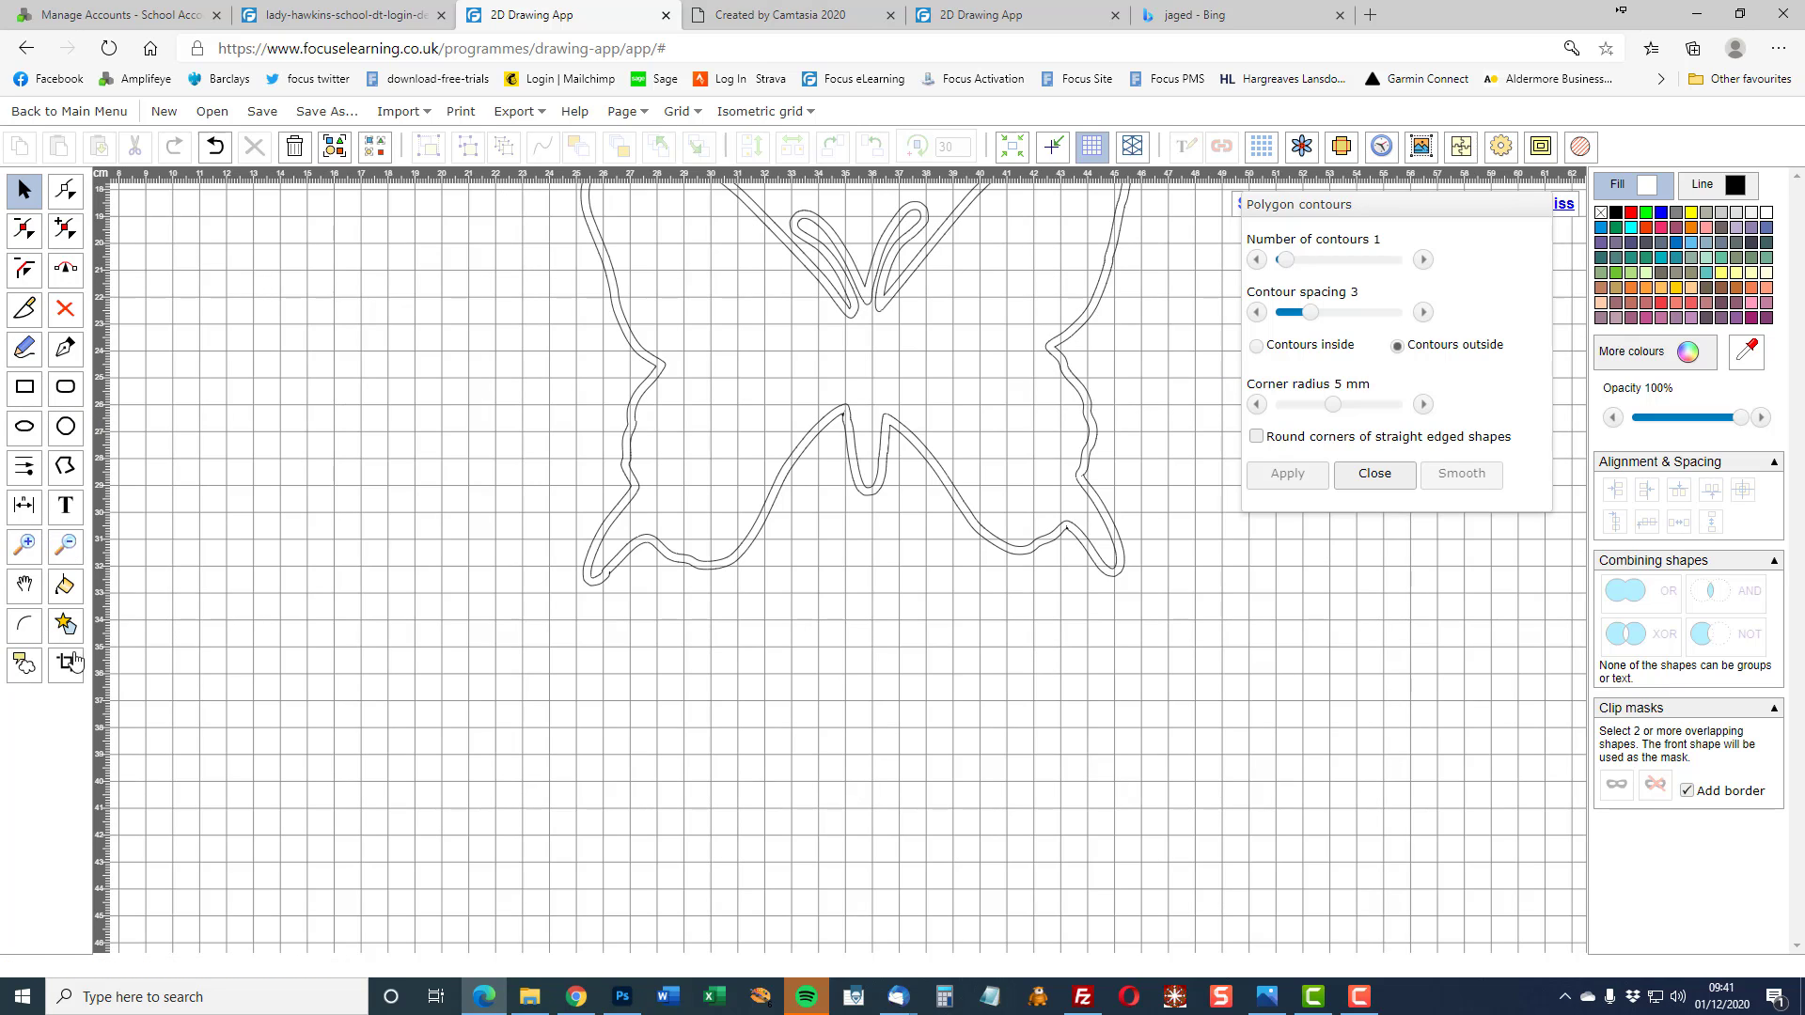
click(21, 585)
drag(488, 387, 440, 573)
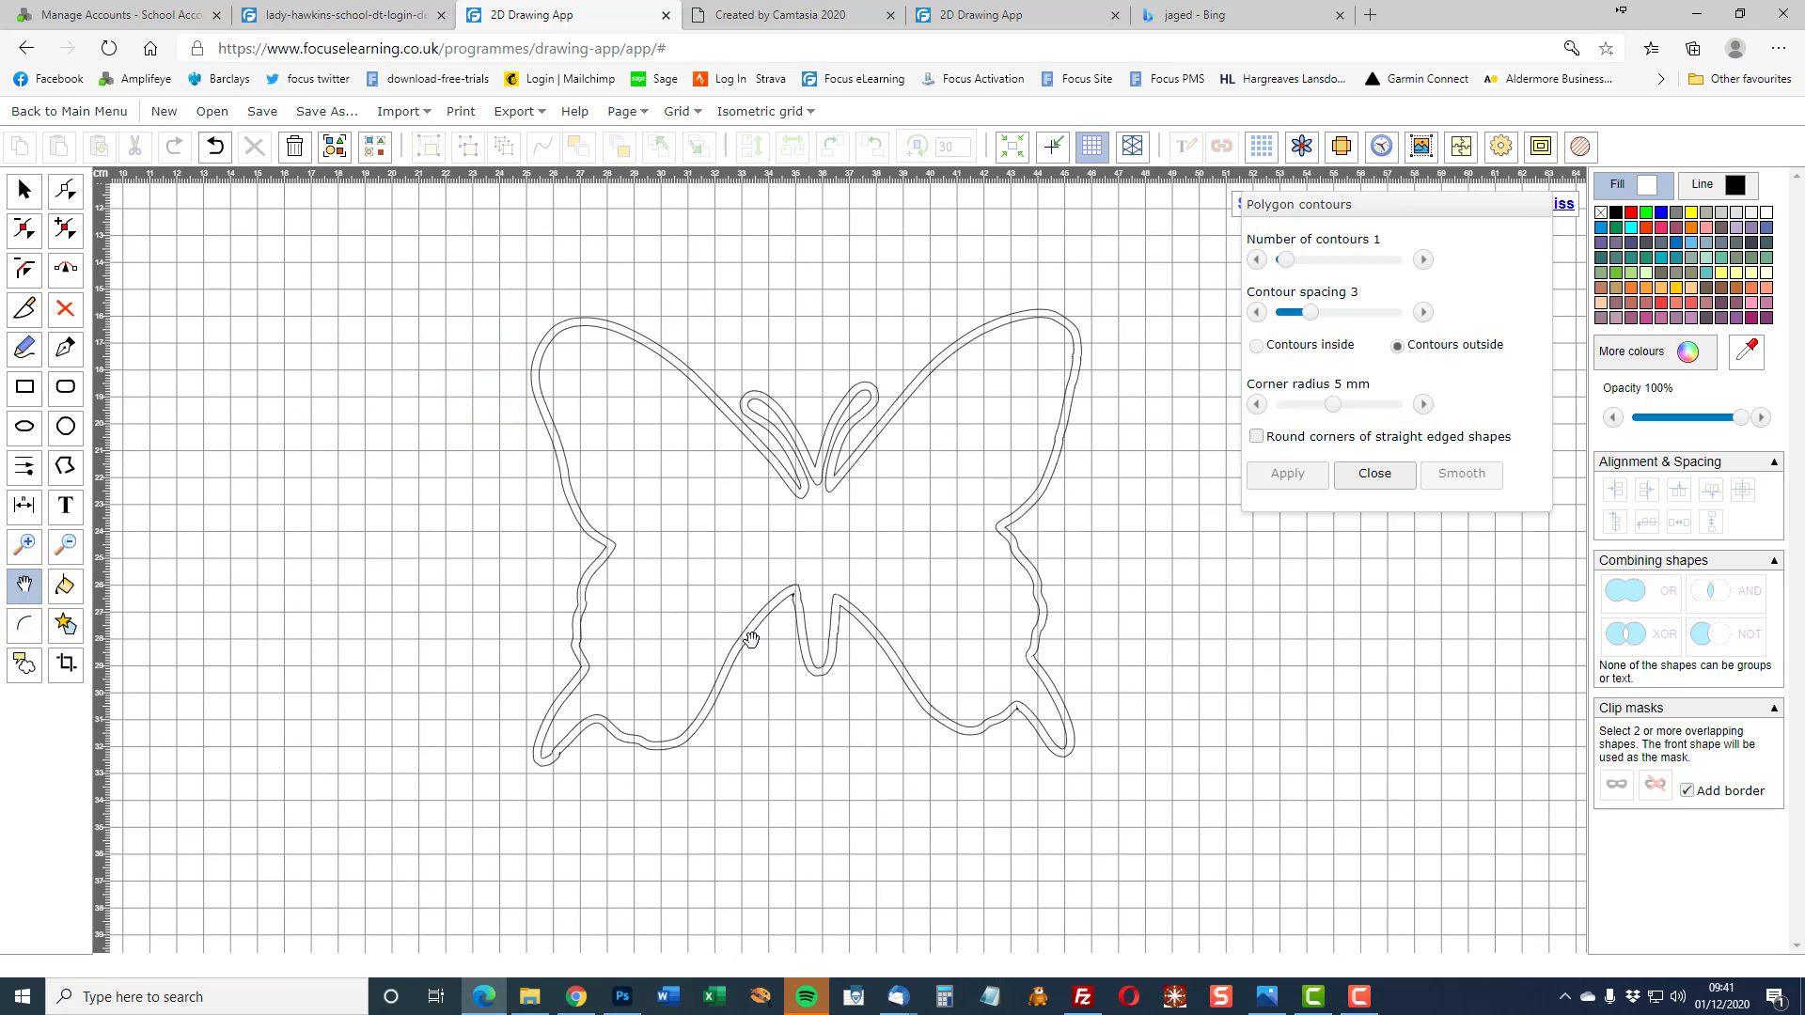
scroll(730, 702, up, 1)
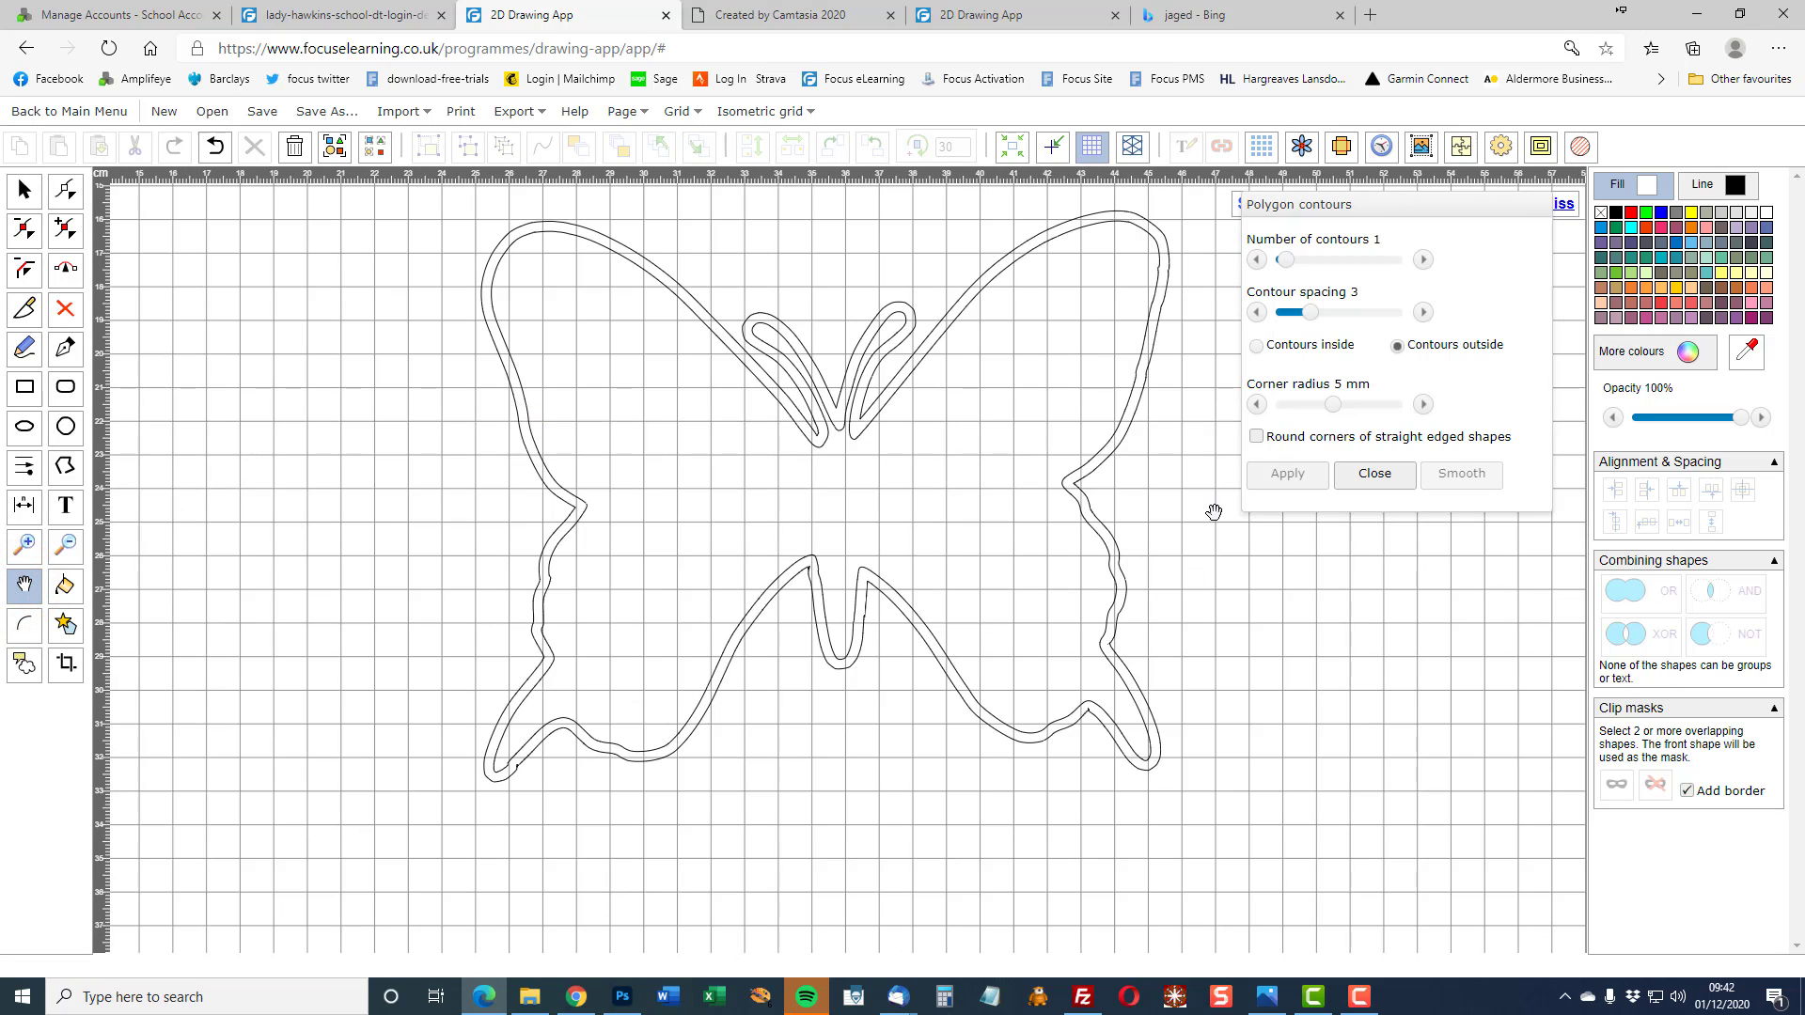
Step: Delete the stray point at the outside contour's kink near the lower left wing tip and move the neighbouring point to smooth the curve
scroll(536, 758, up, 10)
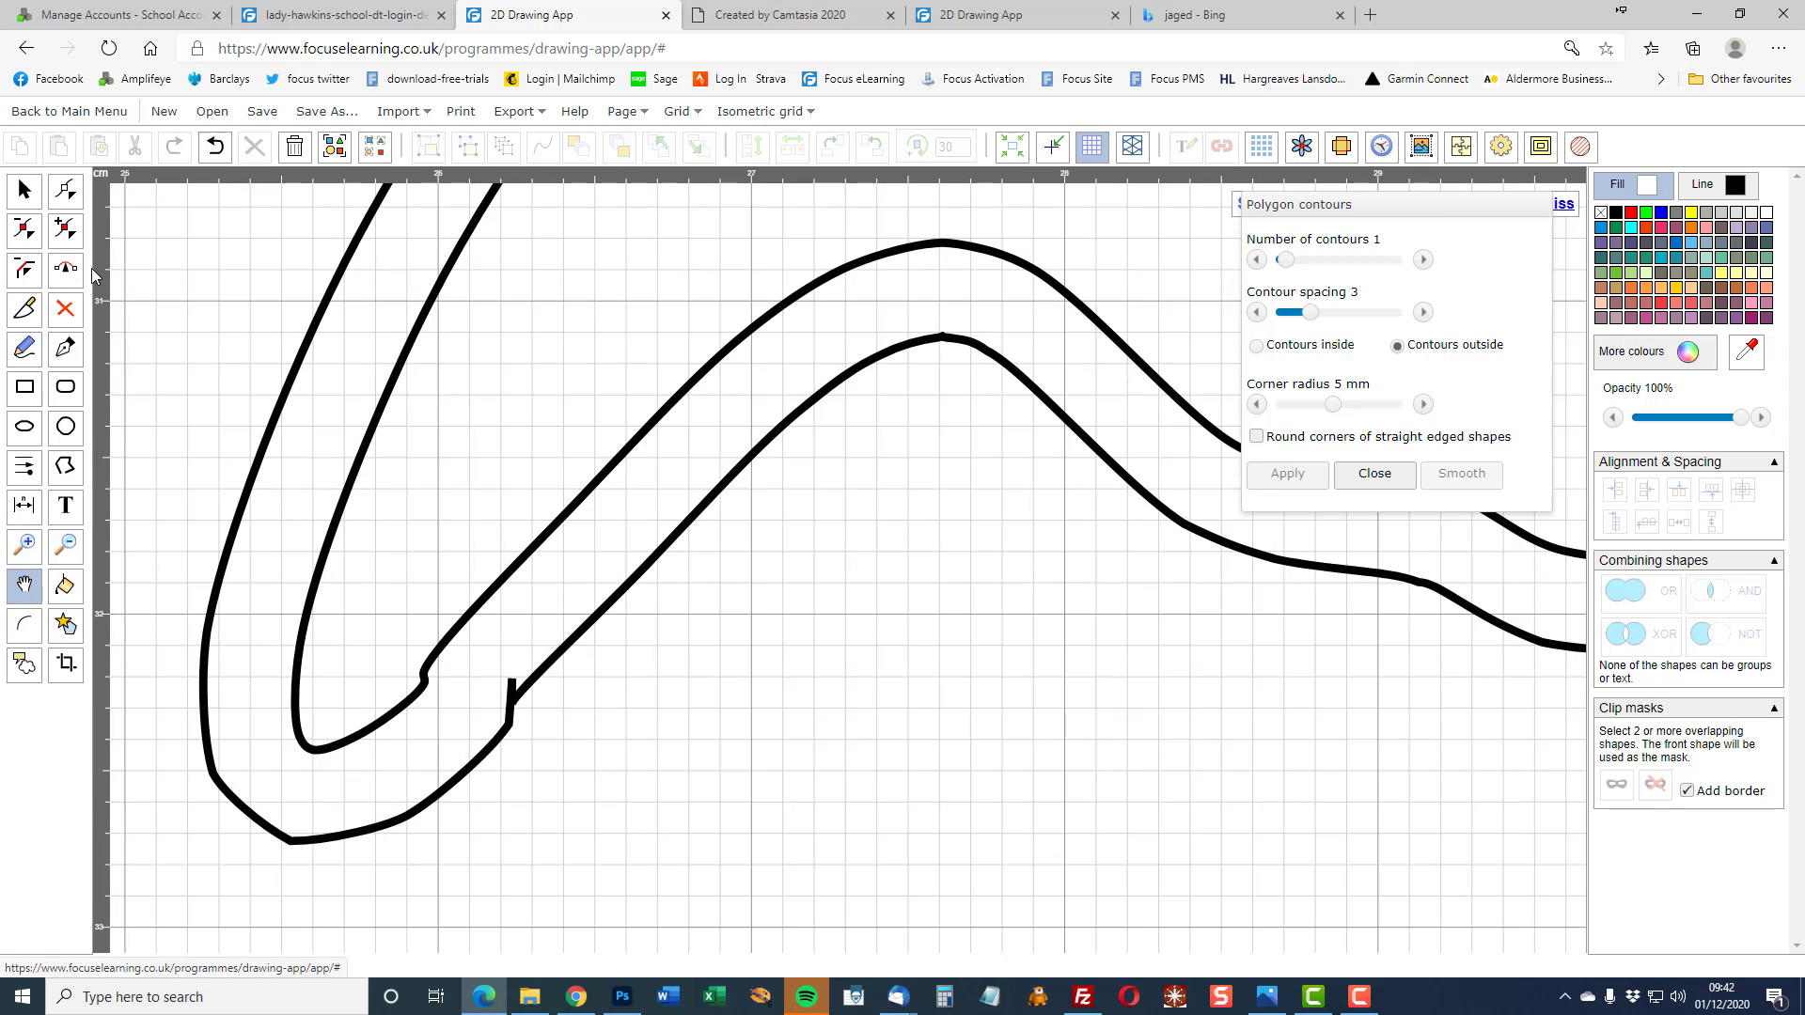
click(25, 235)
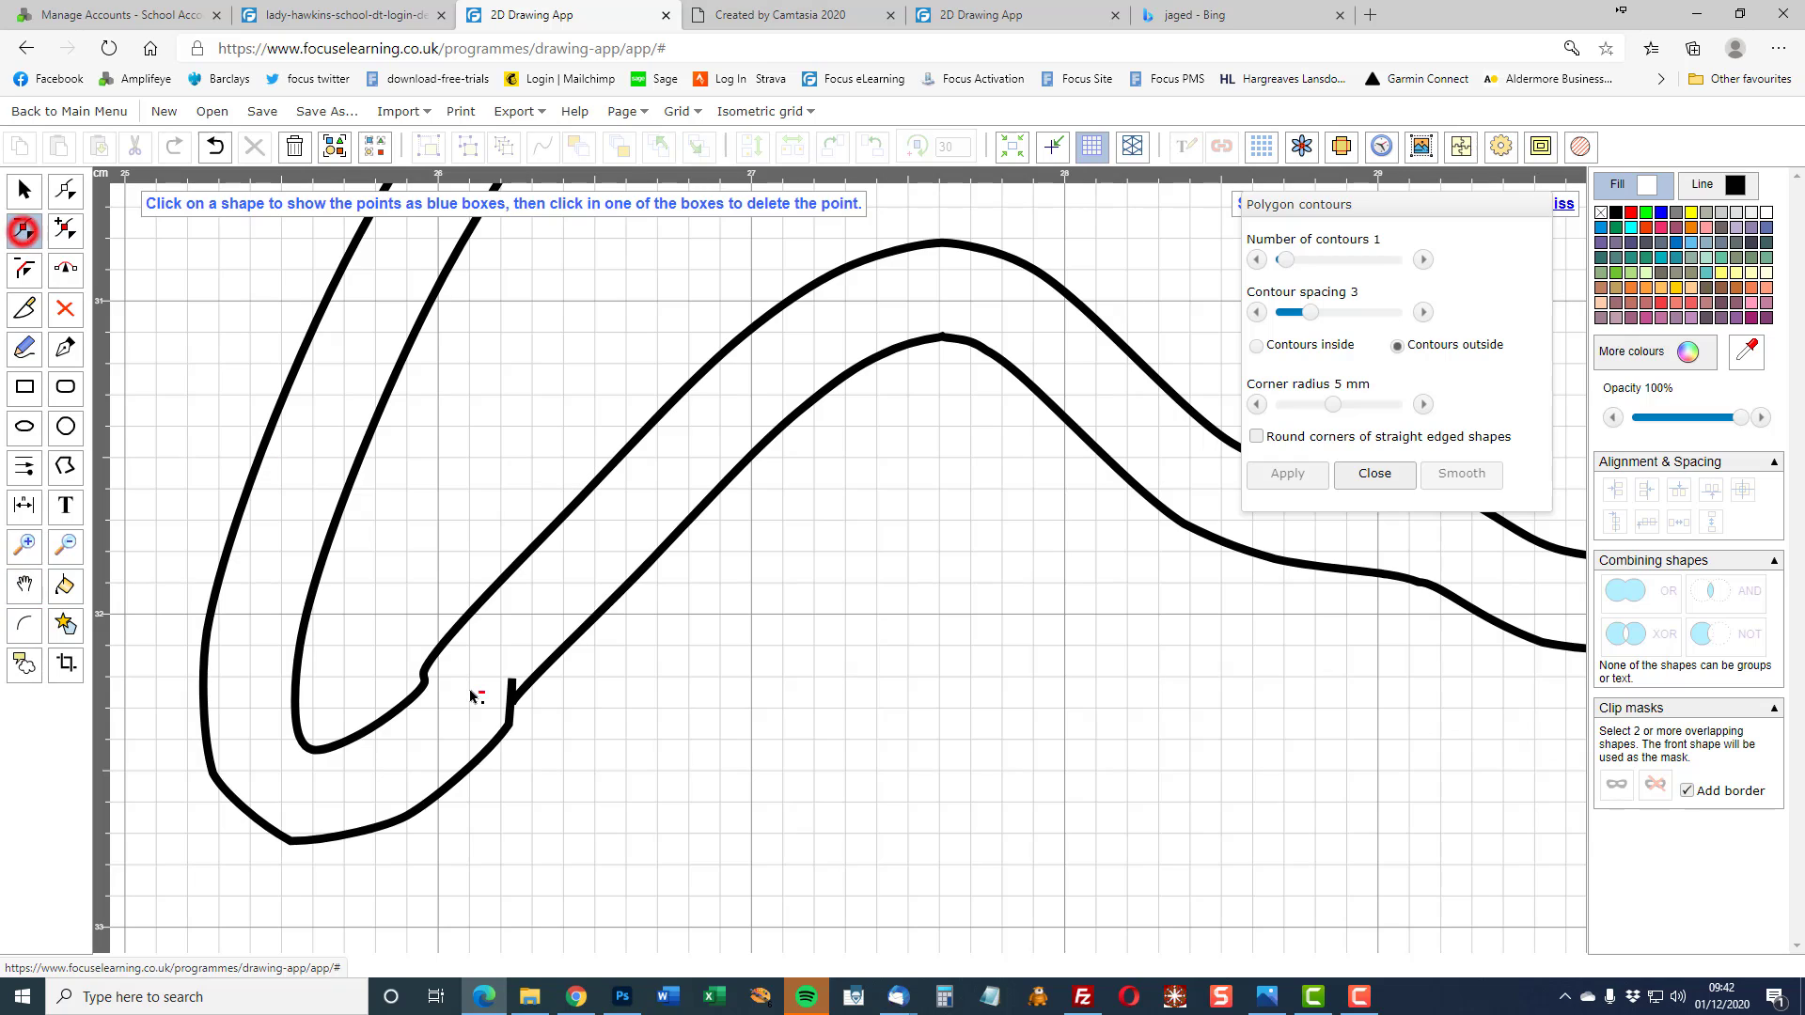
click(511, 683)
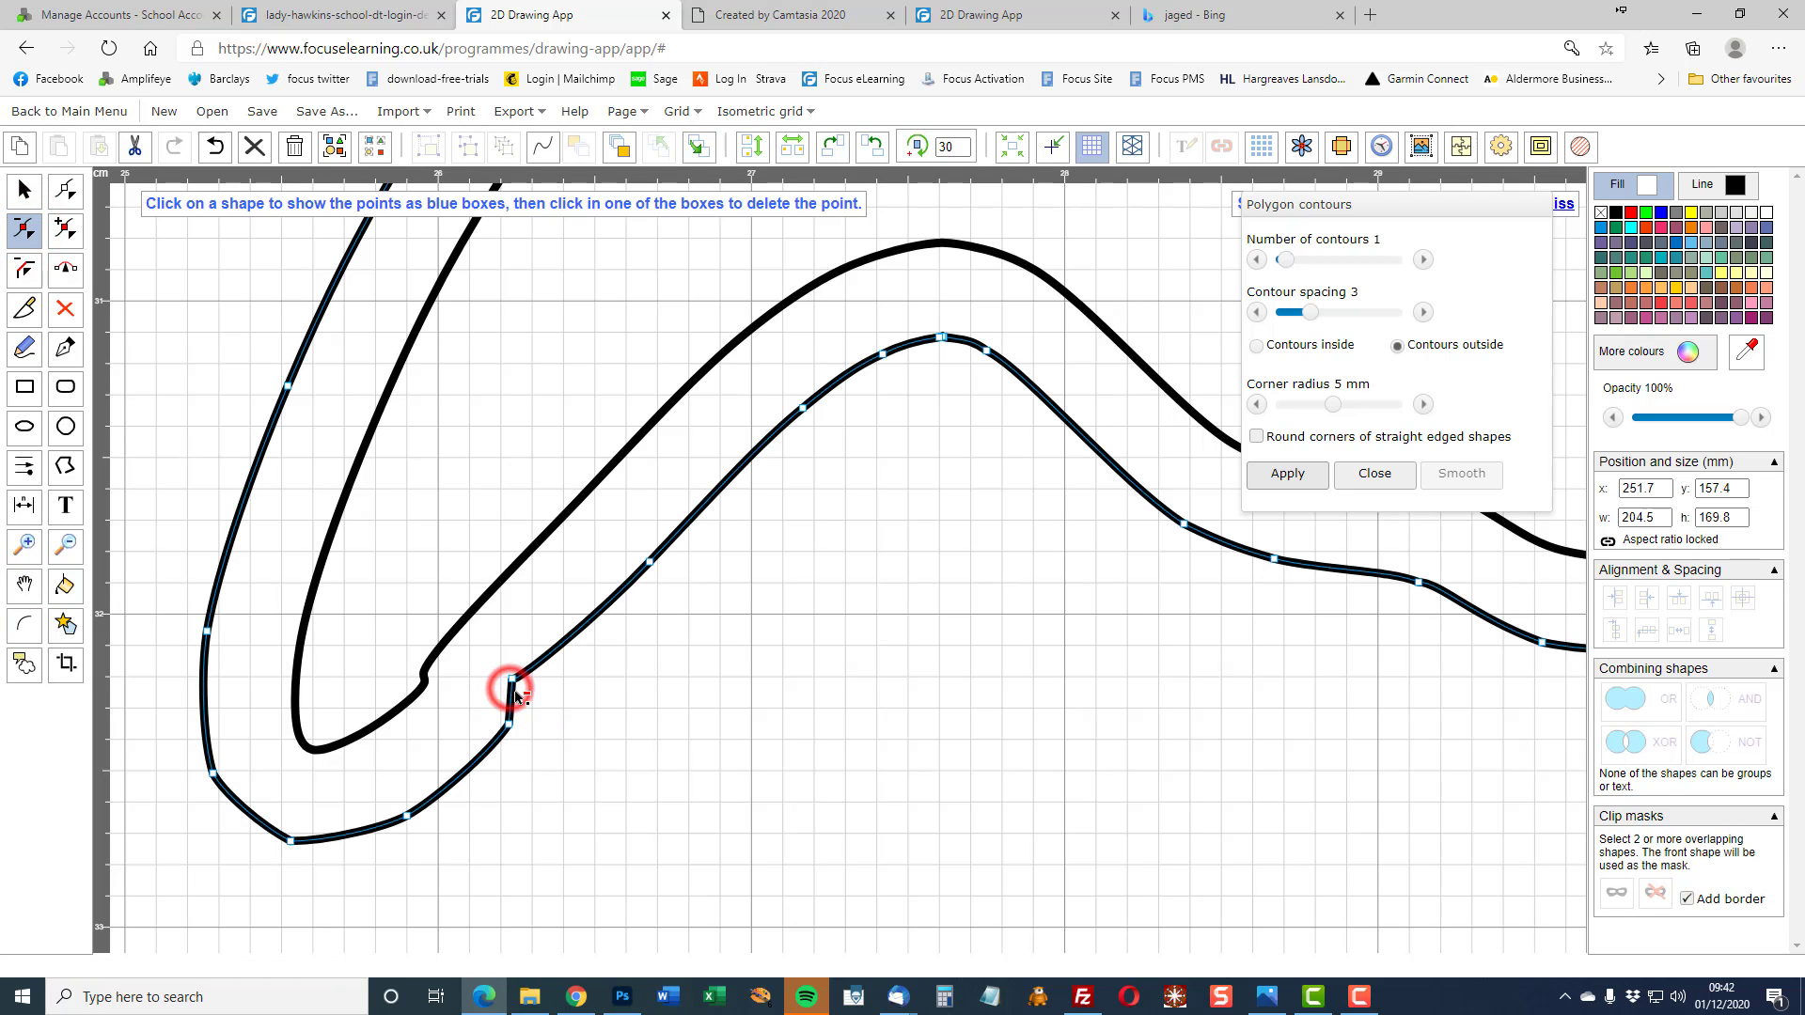
click(66, 267)
click(511, 681)
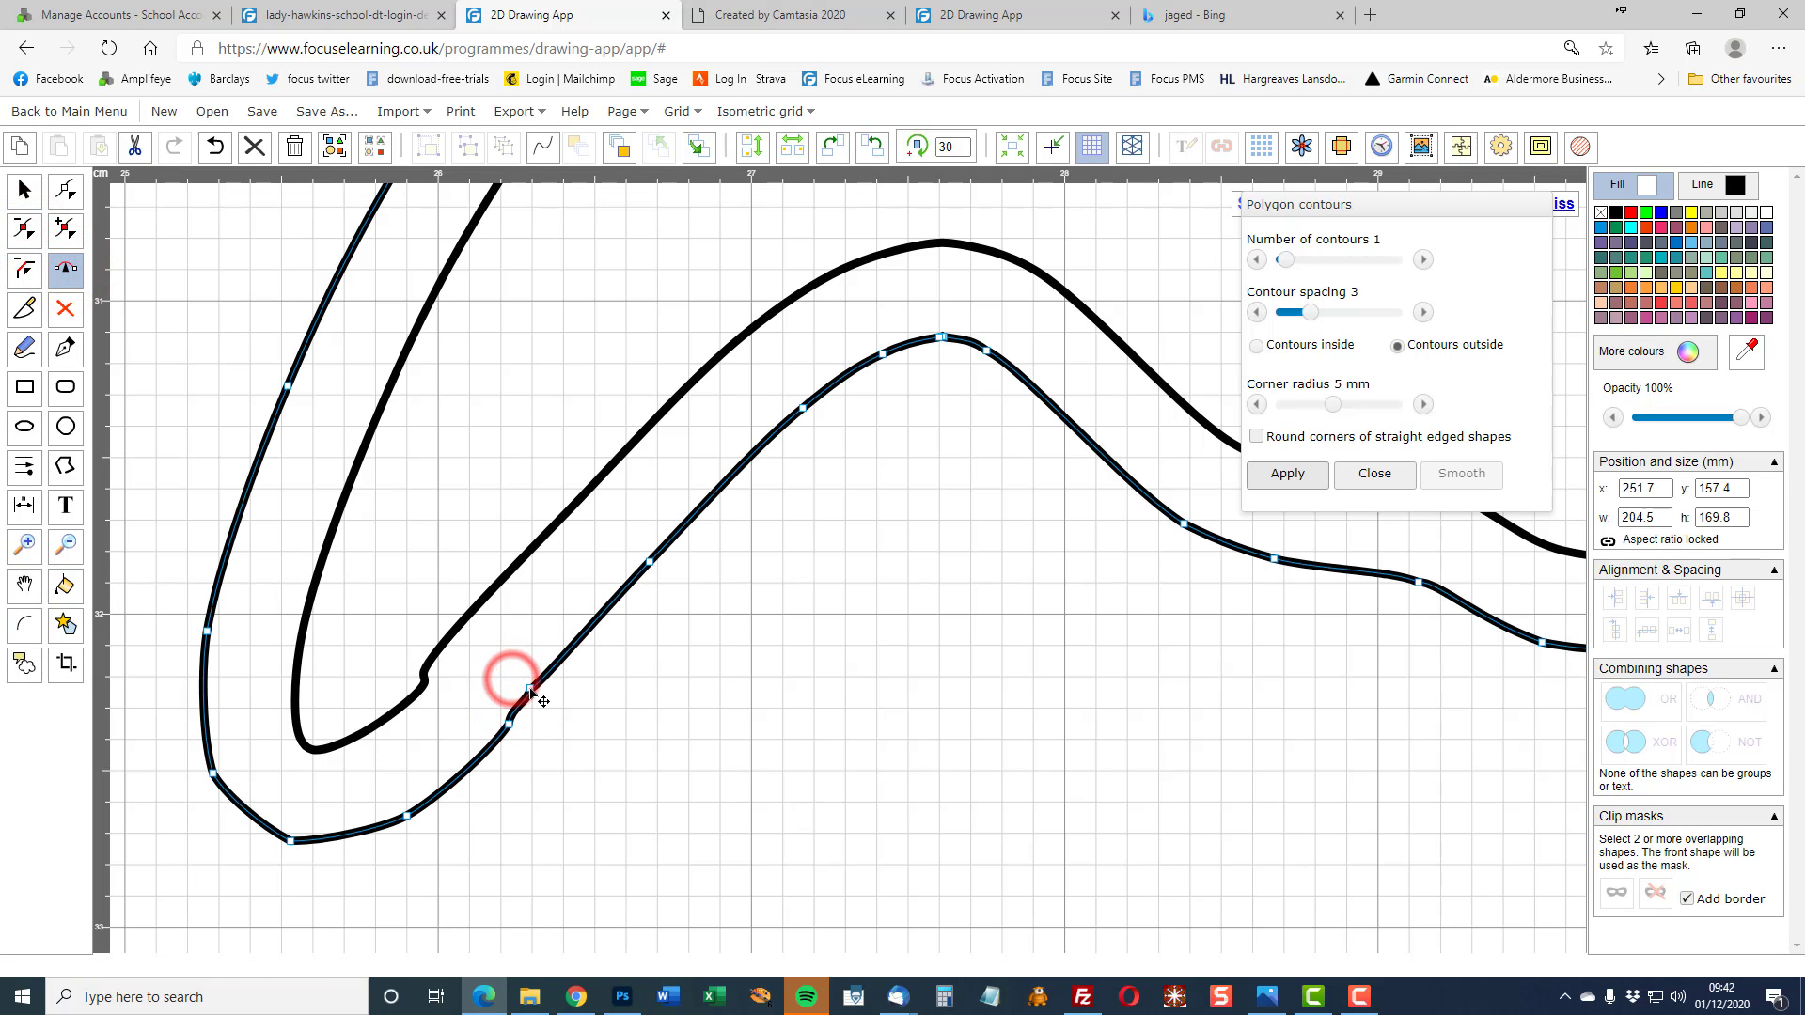
click(534, 686)
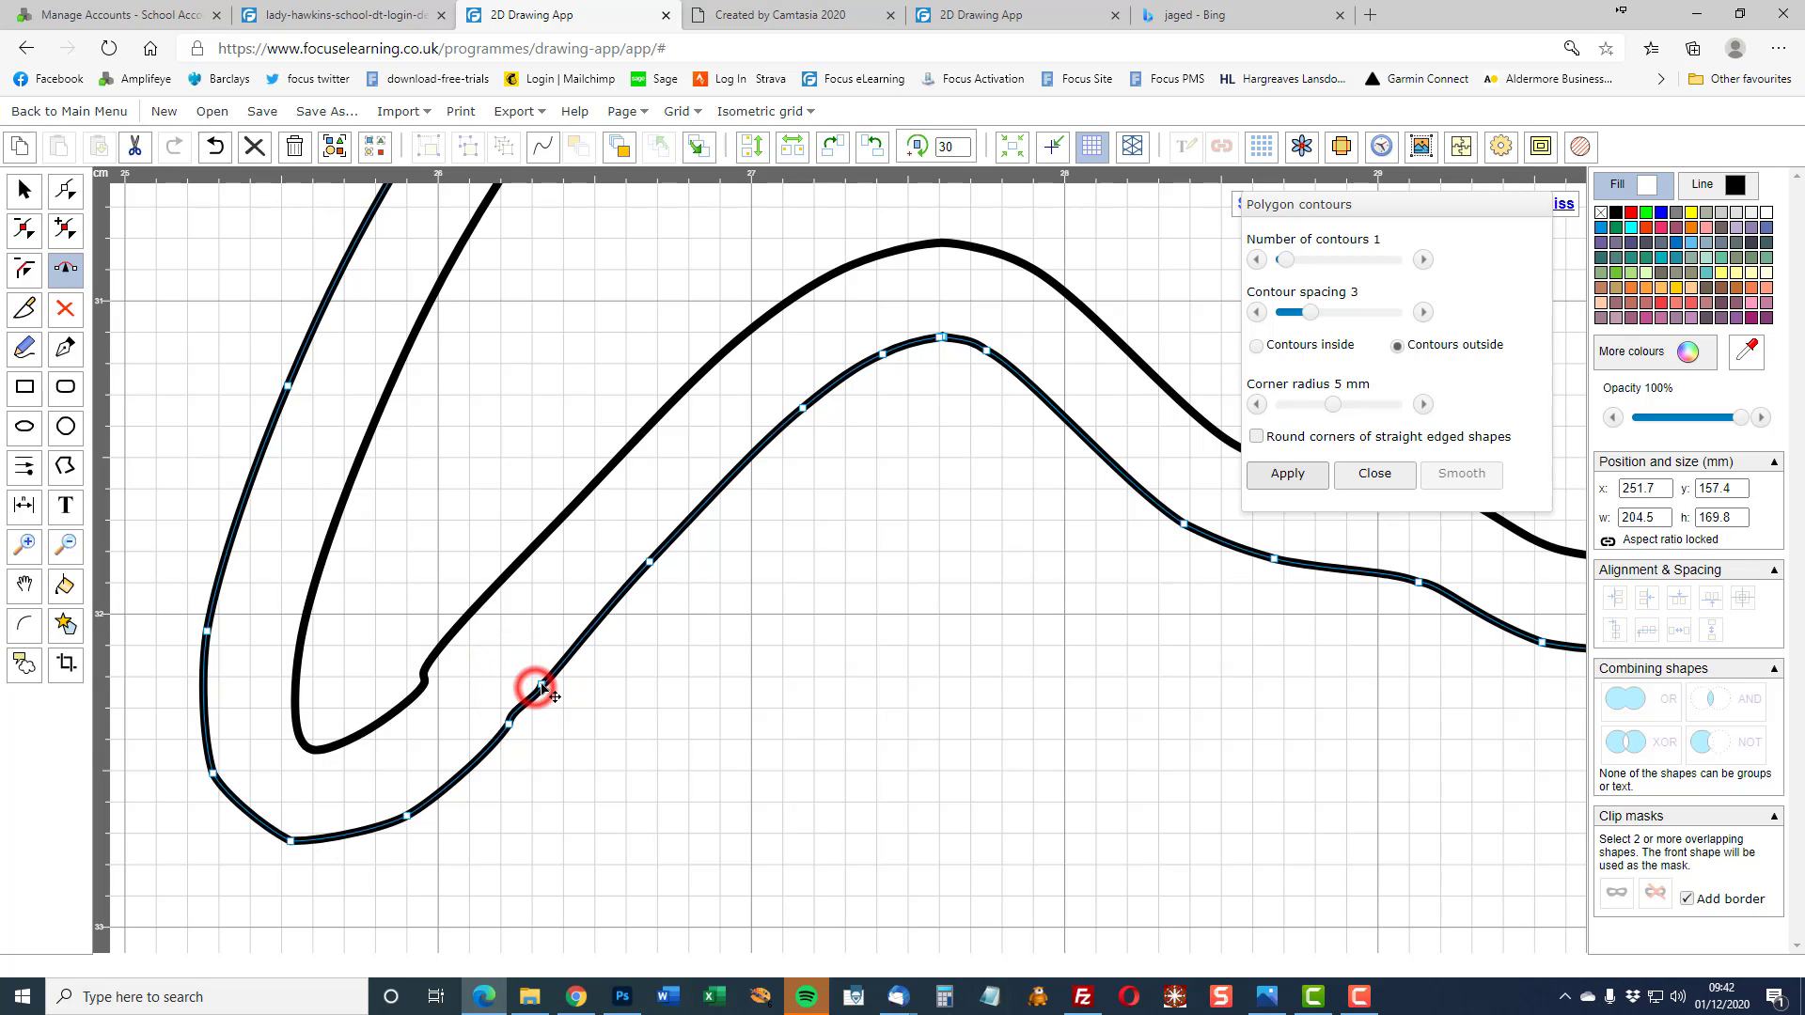
Step: Move the upper point of the kink in the original outline near the lower left wing tip to smooth the line
click(467, 620)
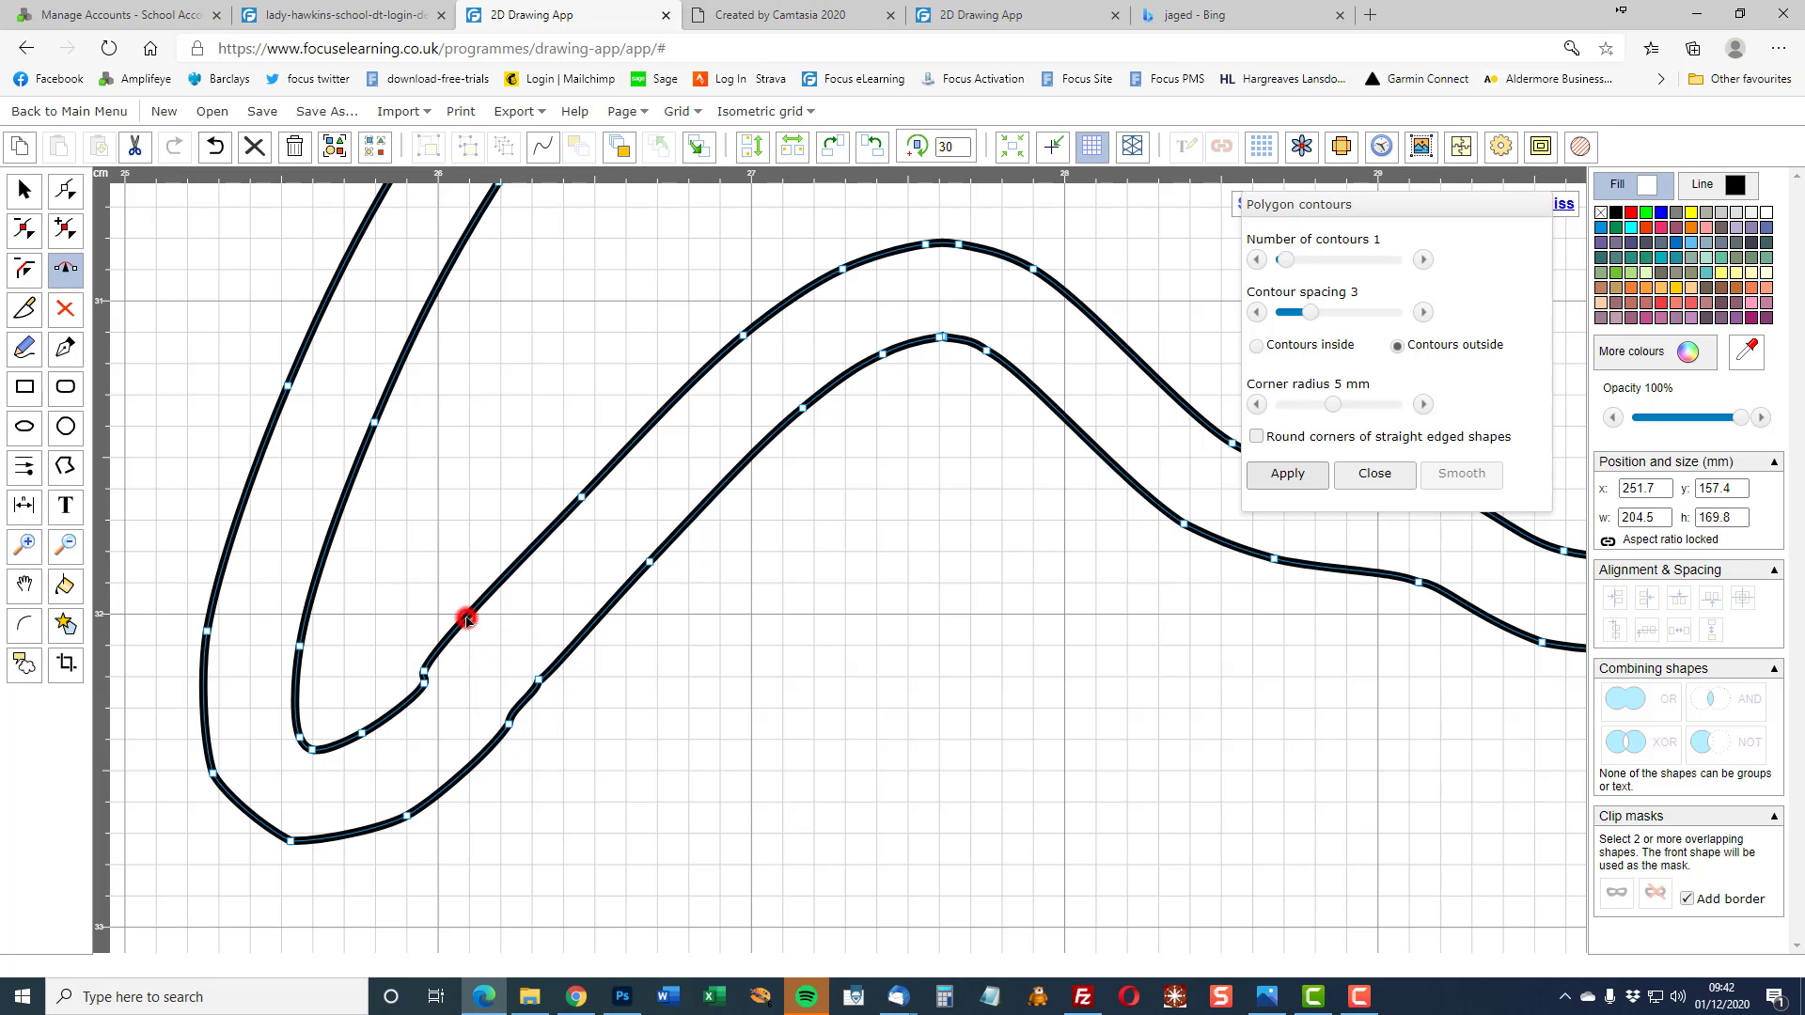
click(428, 667)
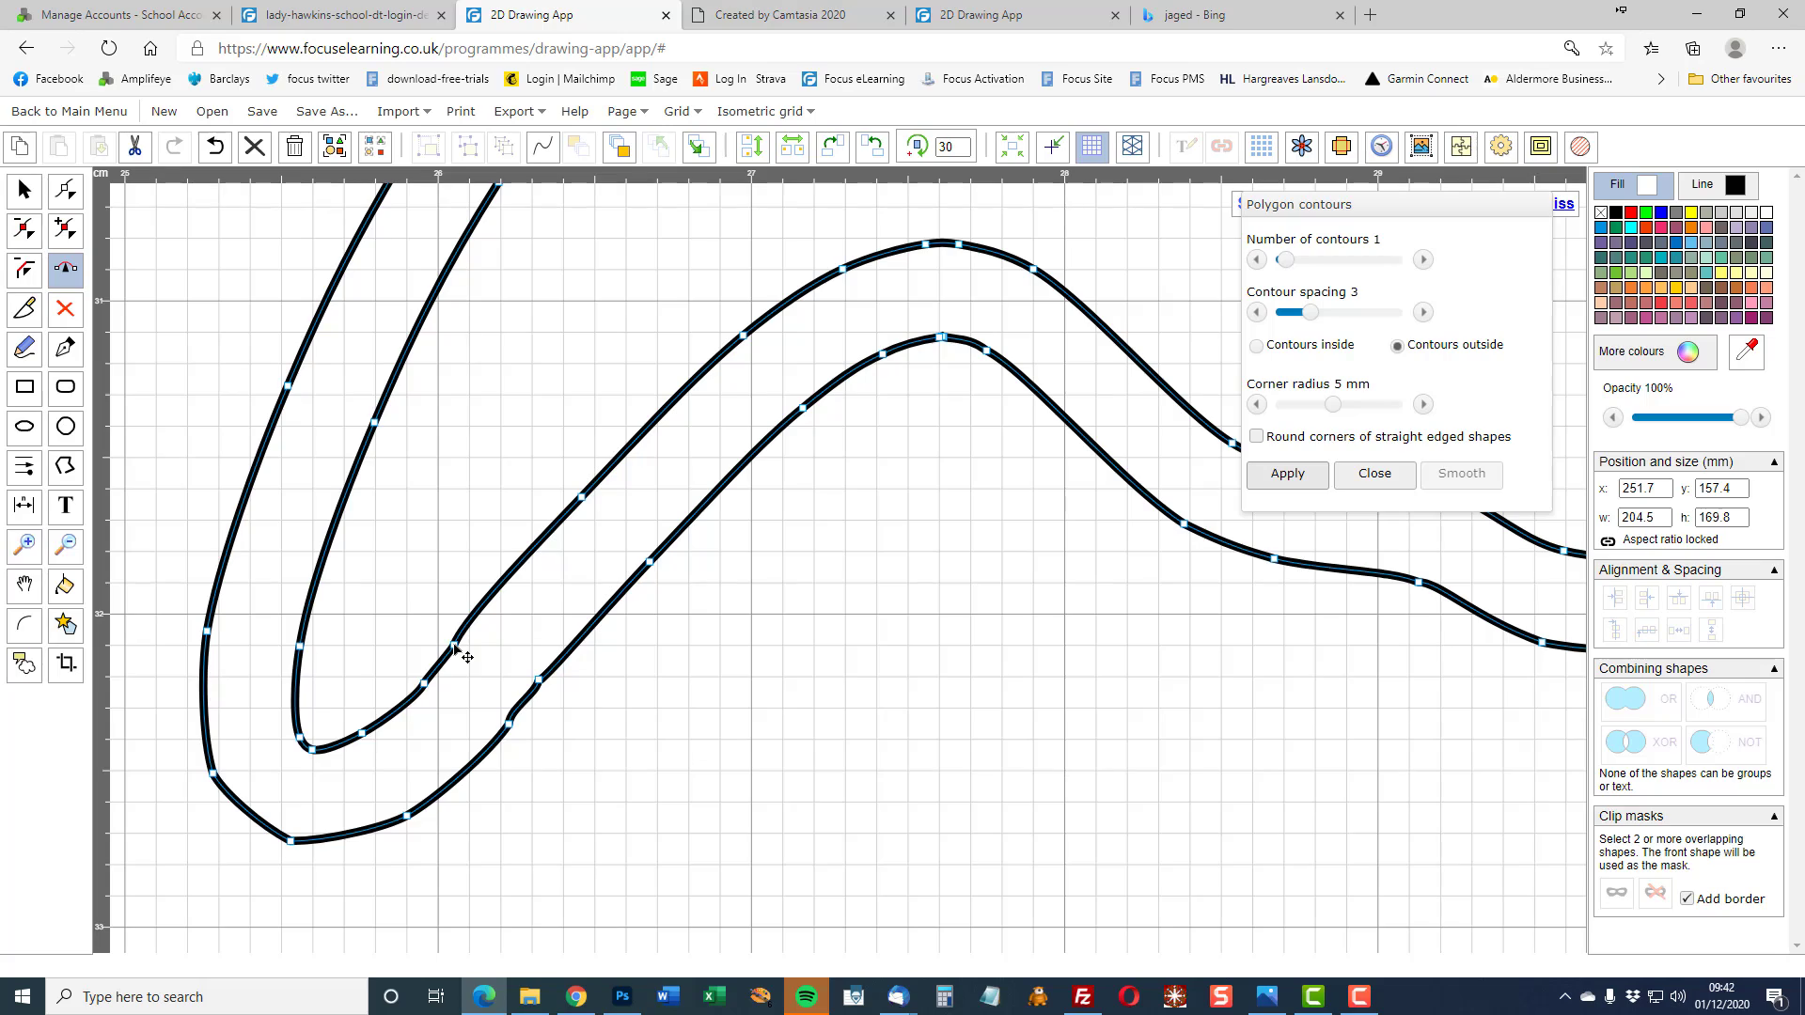